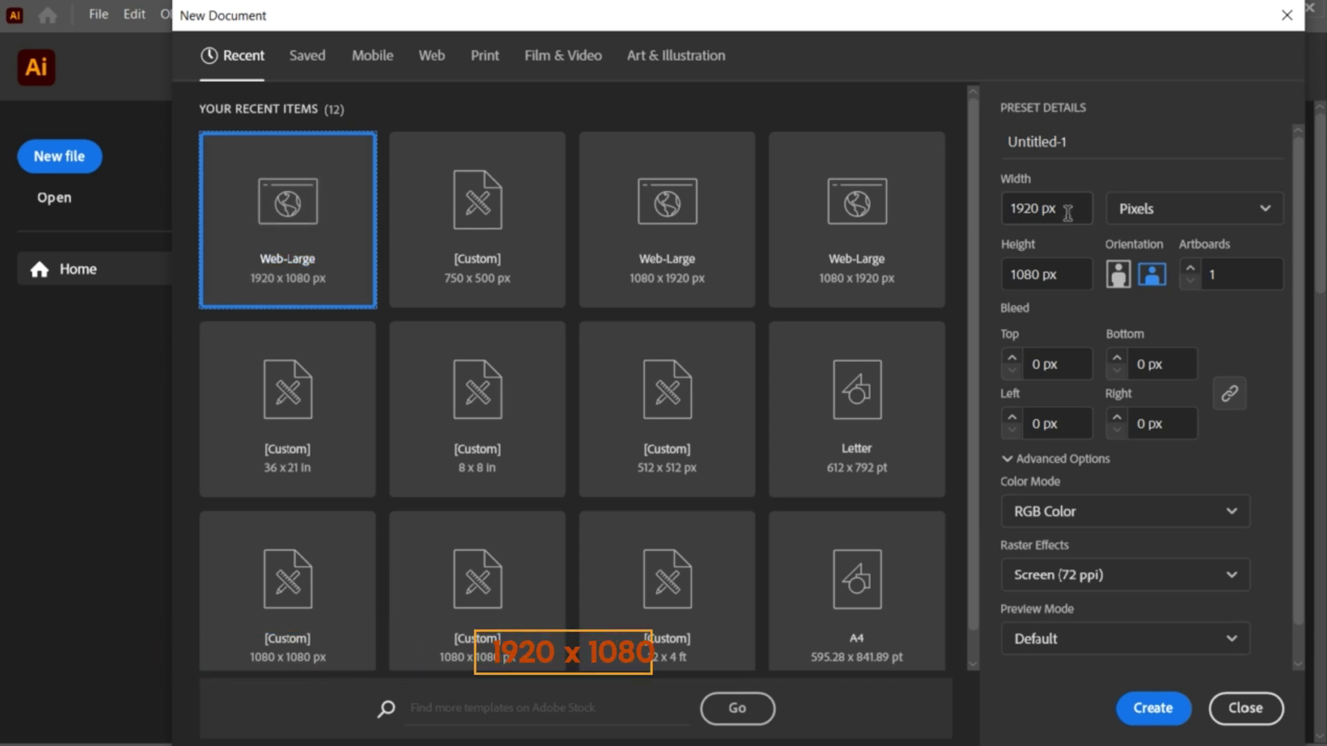
Step: Create a new Web-Large 1920 x 1080 px RGB document
{"action": "left_click", "coordinate": [1183, 721]}
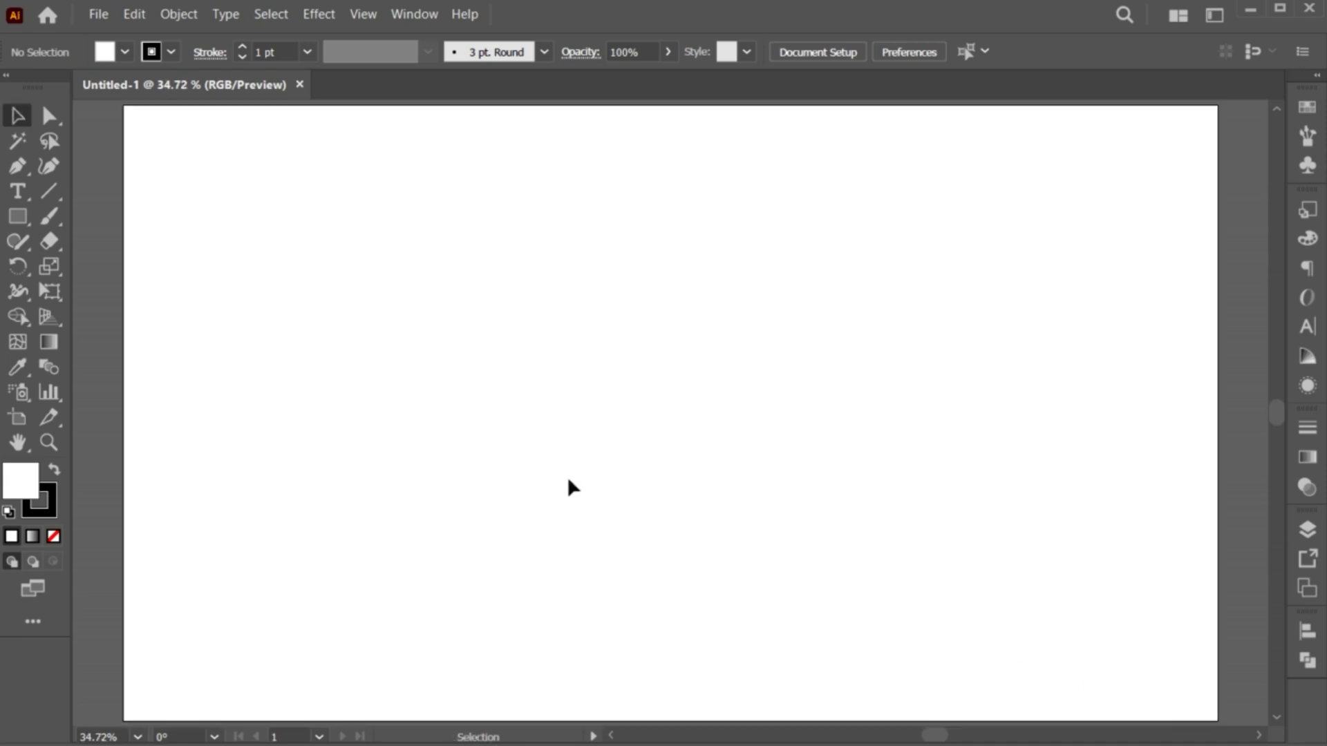
Step: Draw a 1920 x 1080 px rectangle with the Rectangle tool
{"action": "left_click", "coordinate": [18, 217]}
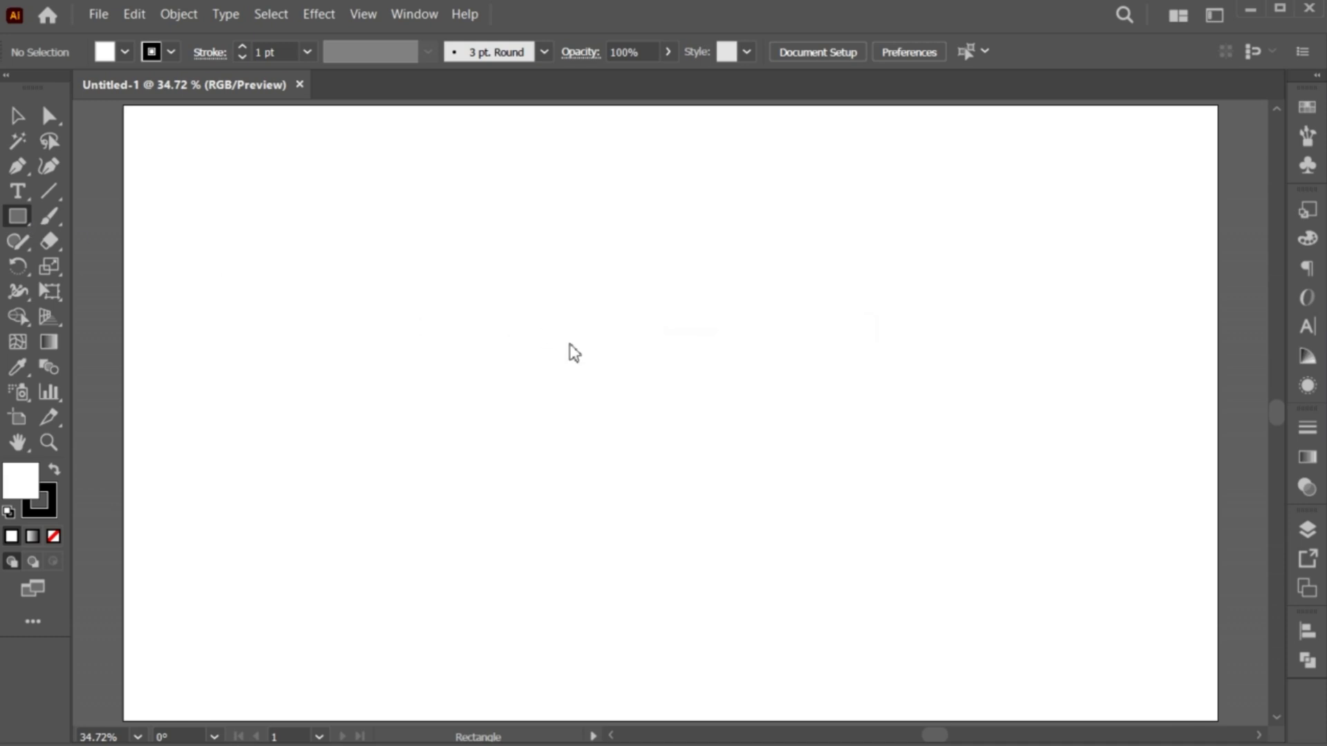
{"action": "type", "text": "1920"}
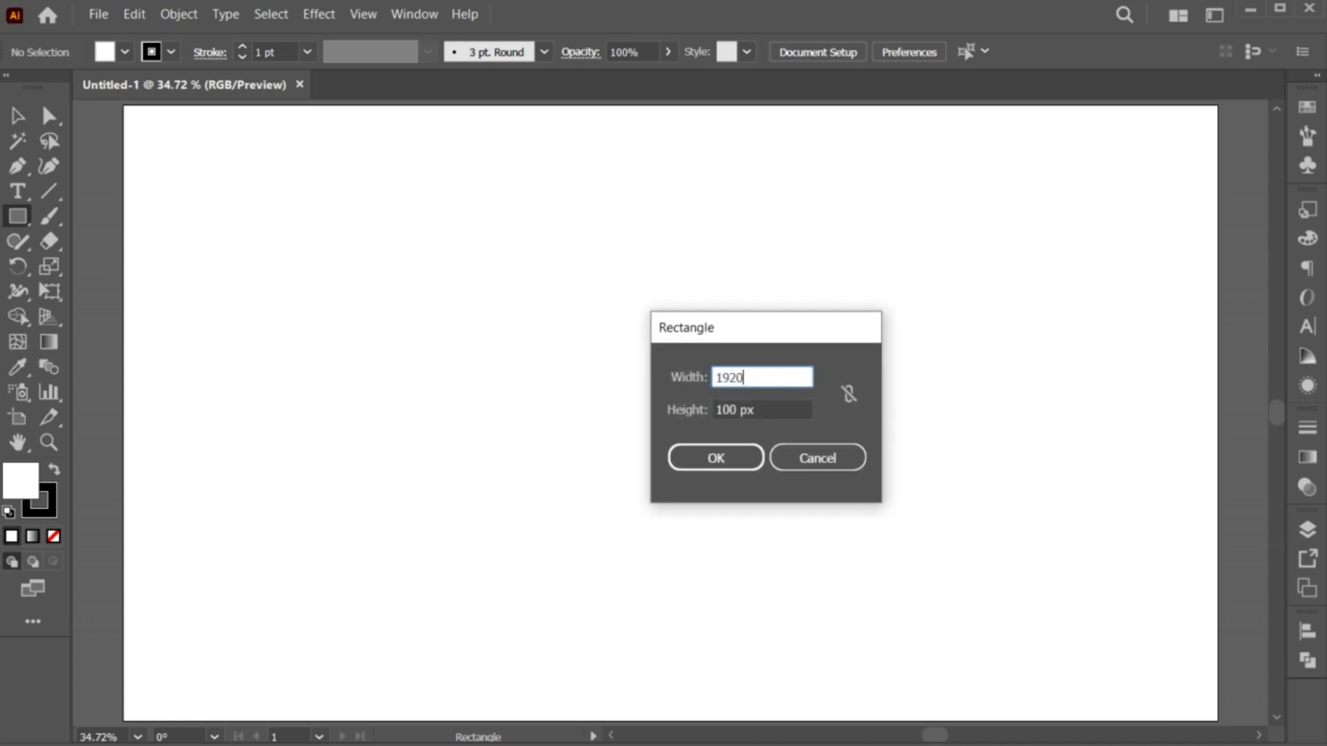
{"action": "key", "text": "Tab"}
{"action": "type", "text": "10"}
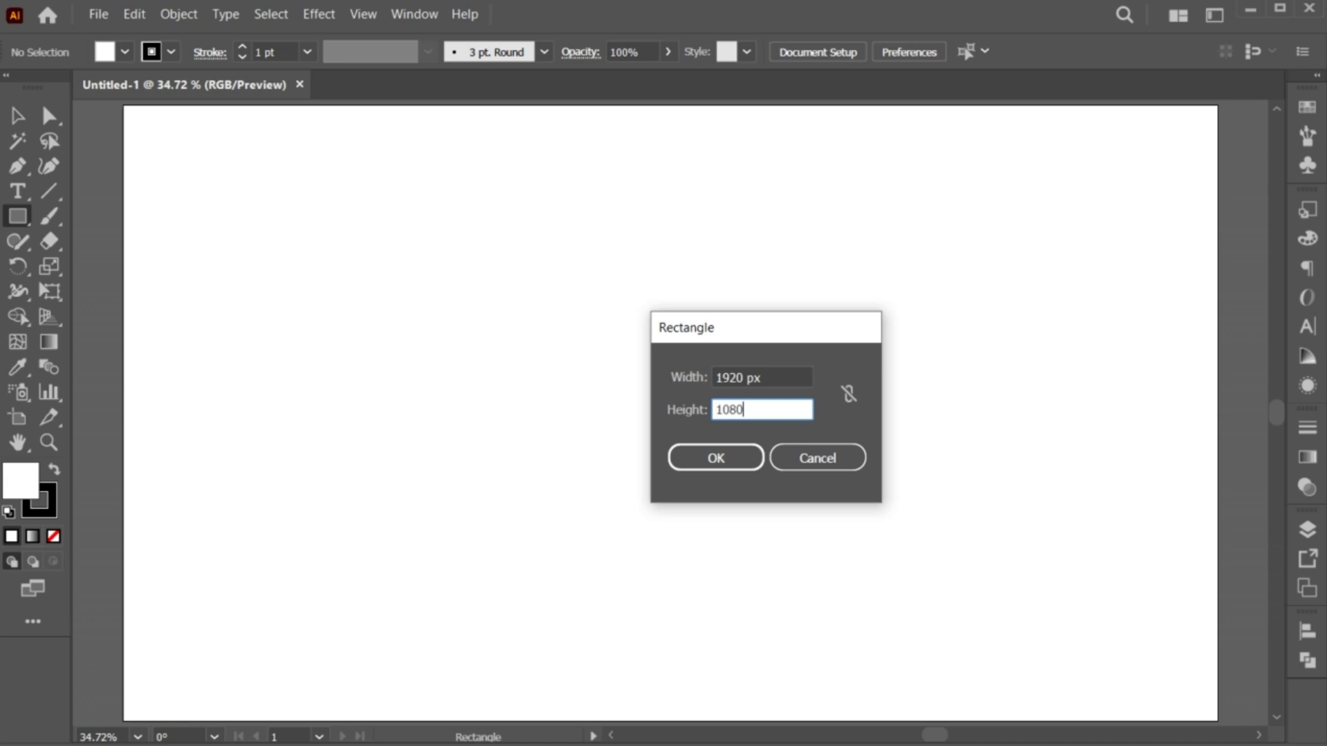
{"action": "type", "text": "80"}
{"action": "left_click", "coordinate": [717, 458]}
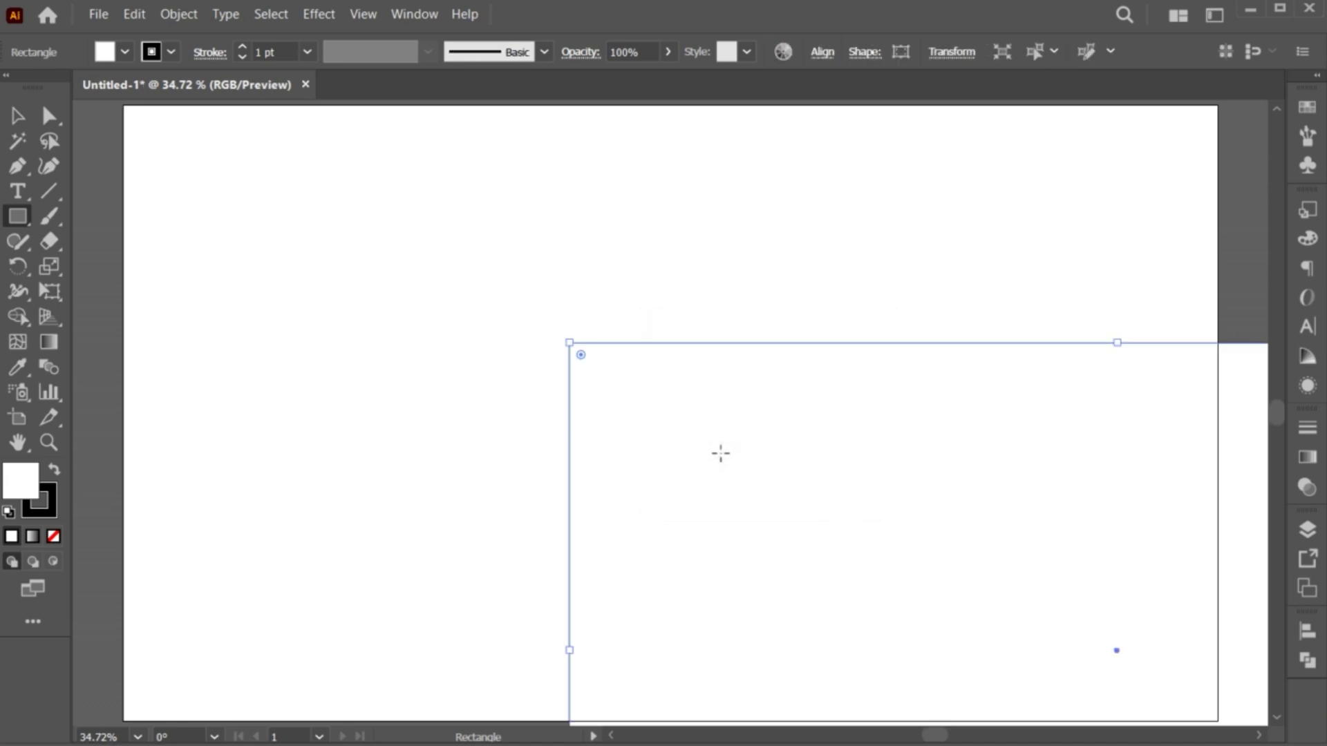
Step: Centre the rectangle horizontally and vertically on the artboard
{"action": "left_click", "coordinate": [824, 56]}
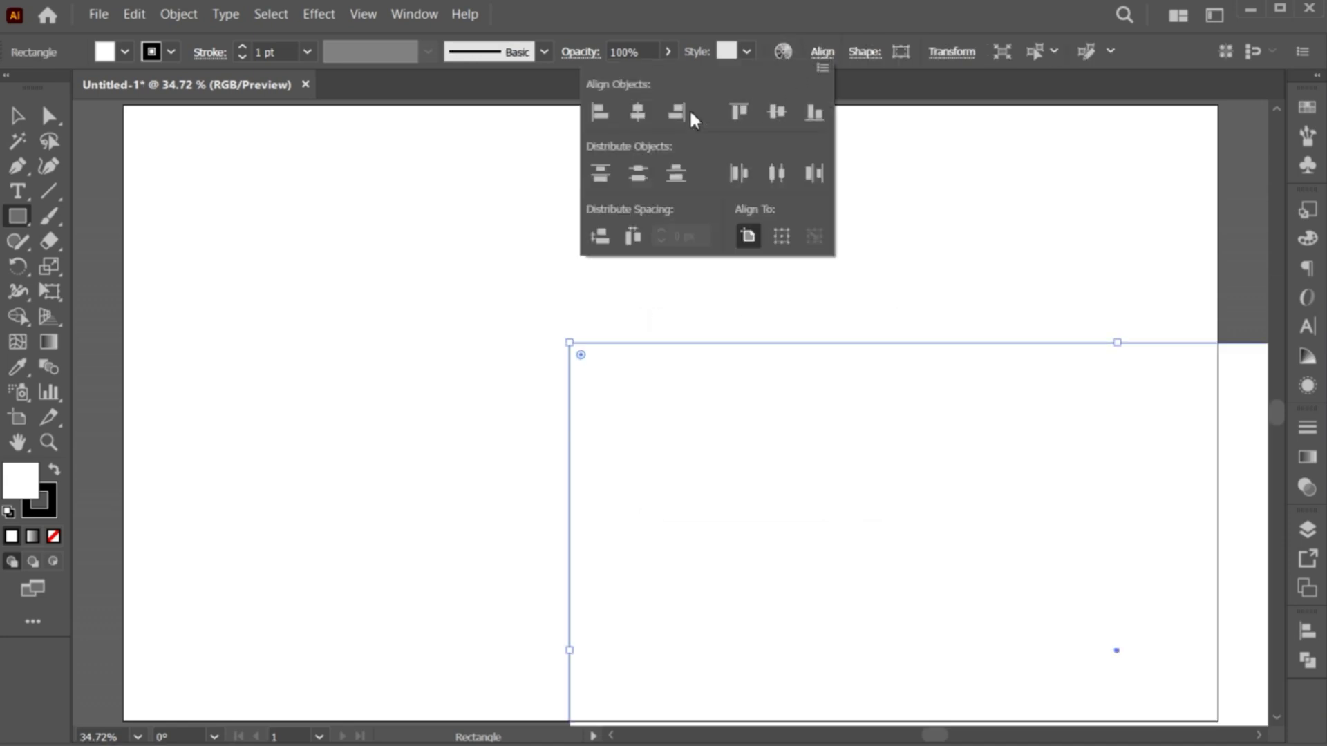
{"action": "left_click", "coordinate": [637, 111]}
{"action": "left_click", "coordinate": [776, 111]}
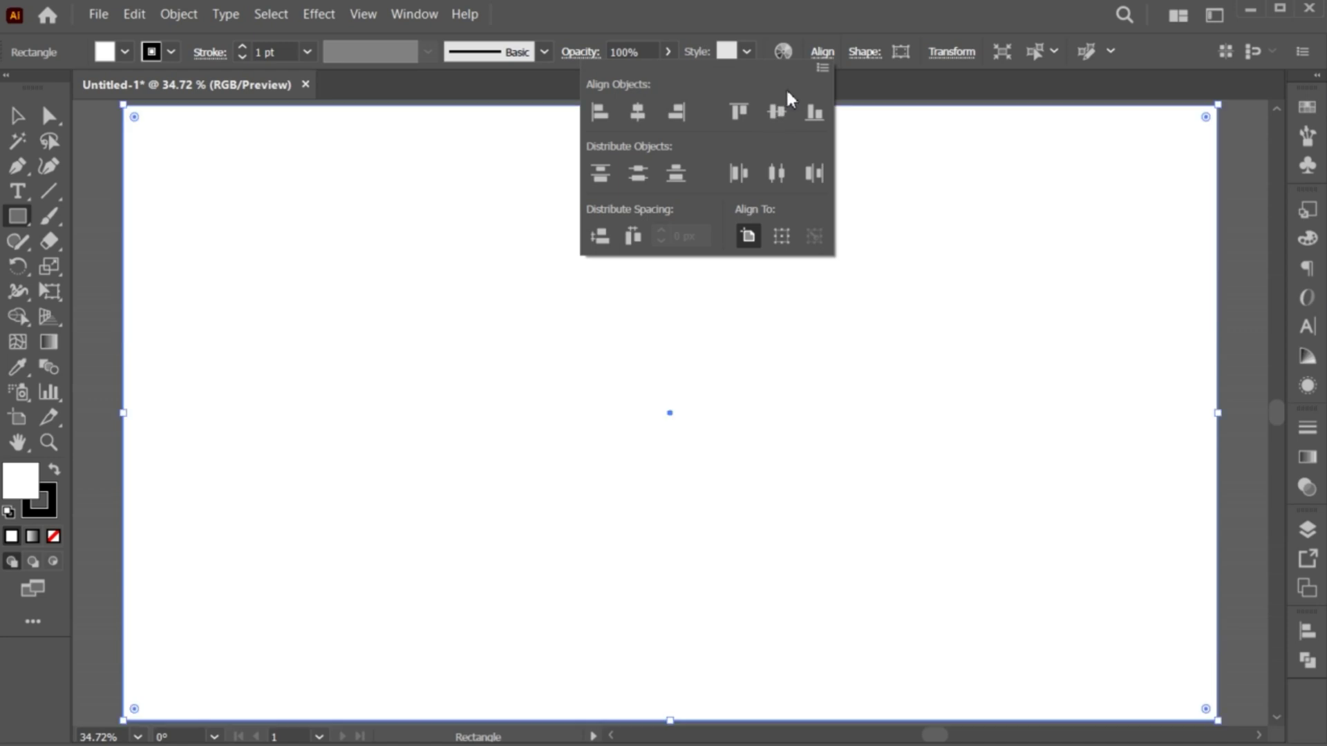
{"action": "left_click", "coordinate": [822, 53]}
Step: Fill the rectangle with orange FF9900 and no stroke
{"action": "key", "text": "v"}
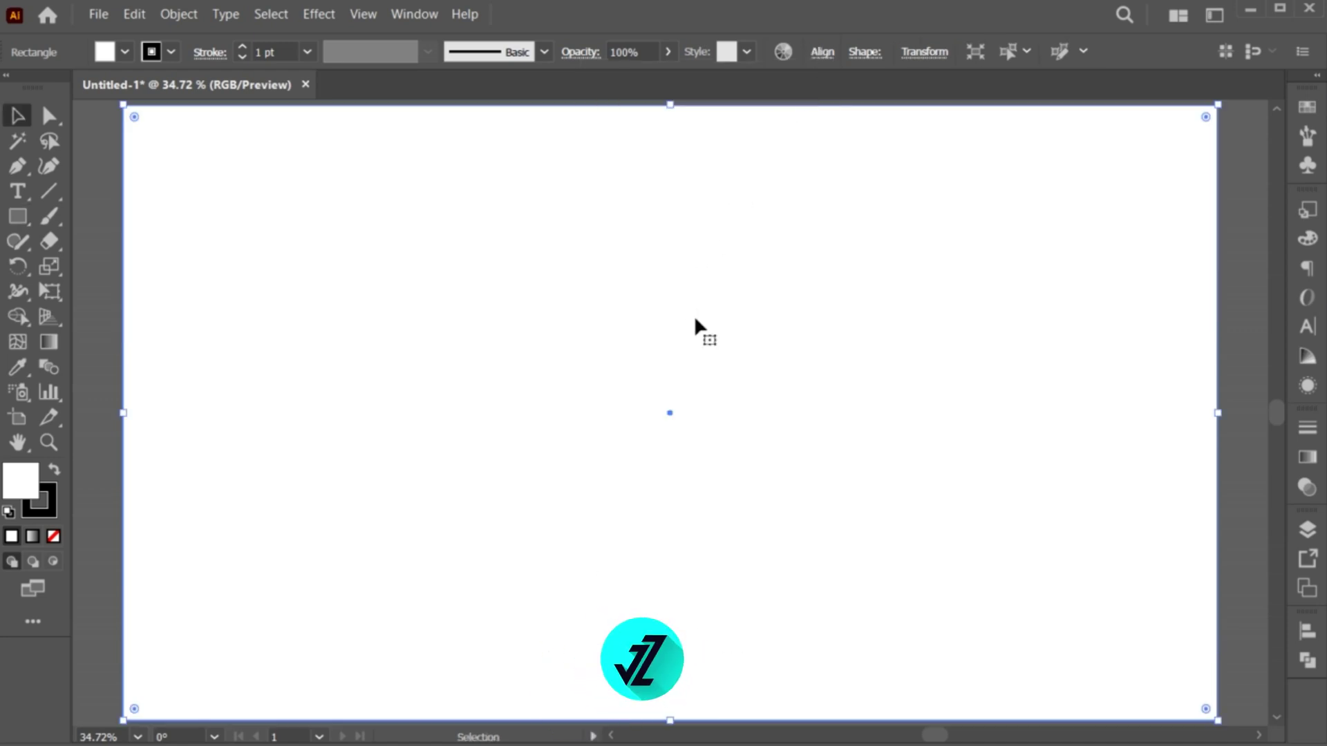
{"action": "left_click", "coordinate": [53, 539]}
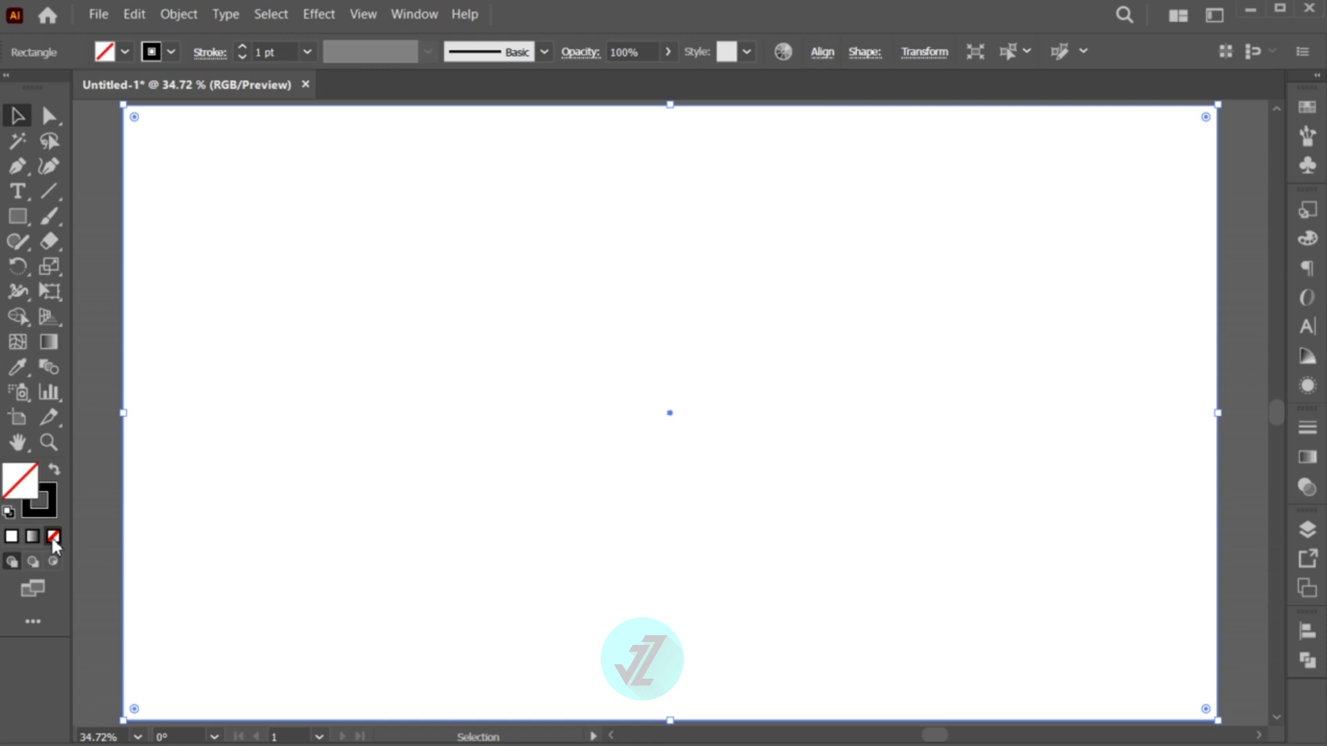
{"action": "left_click", "coordinate": [55, 474]}
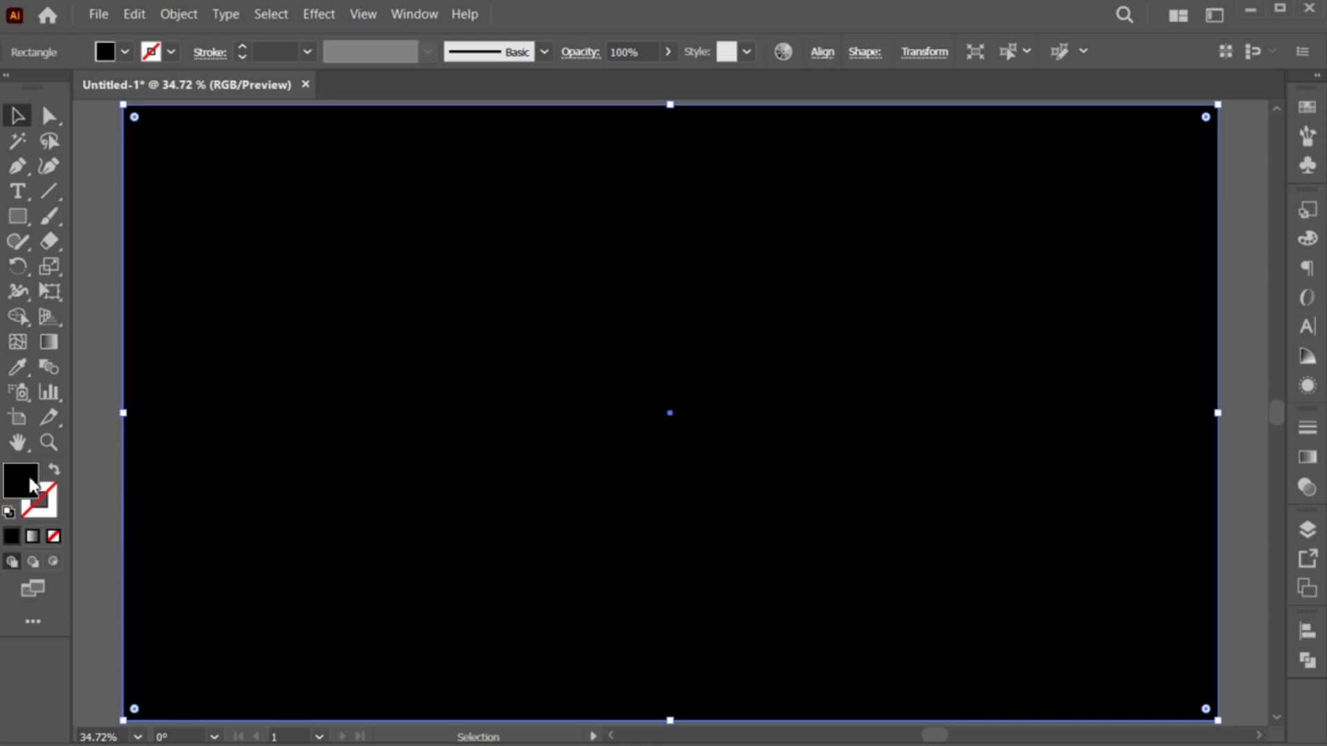
{"action": "double_click", "coordinate": [30, 482]}
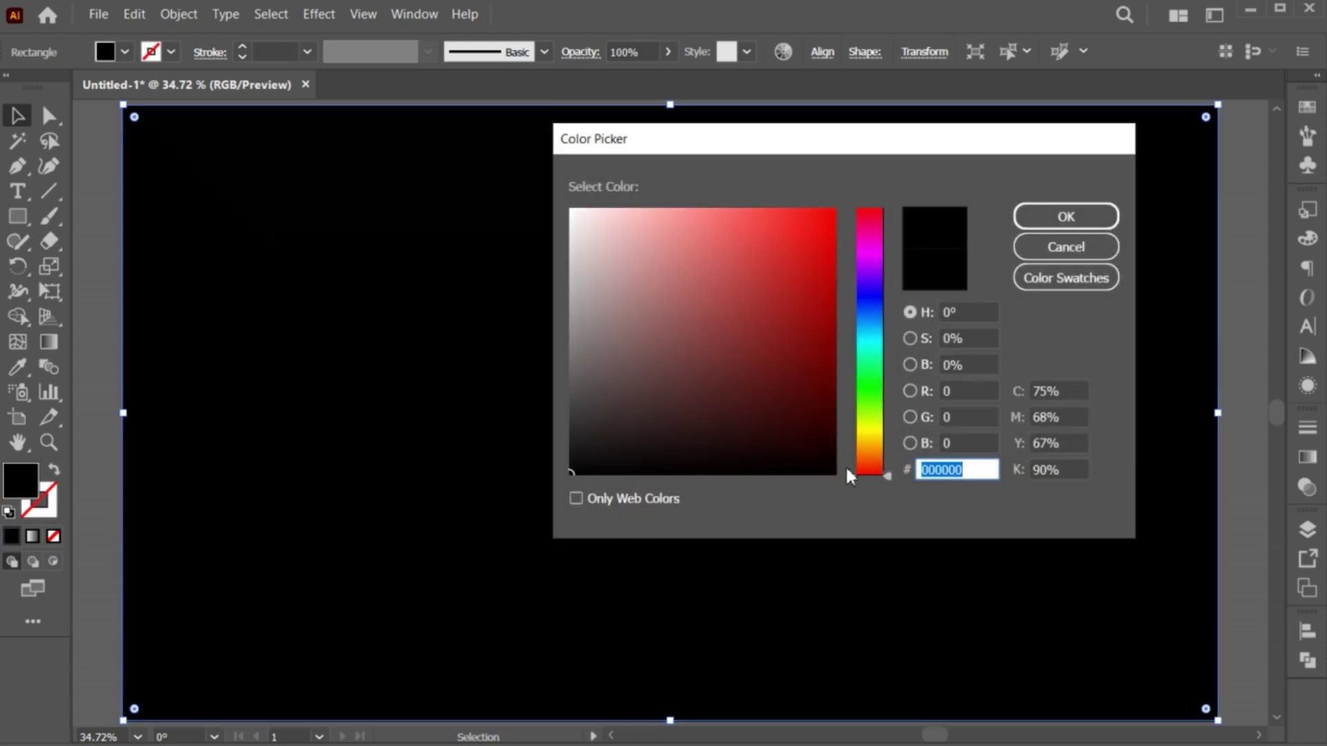
{"action": "left_click_drag", "start_coordinate": [849, 471], "coordinate": [851, 449]}
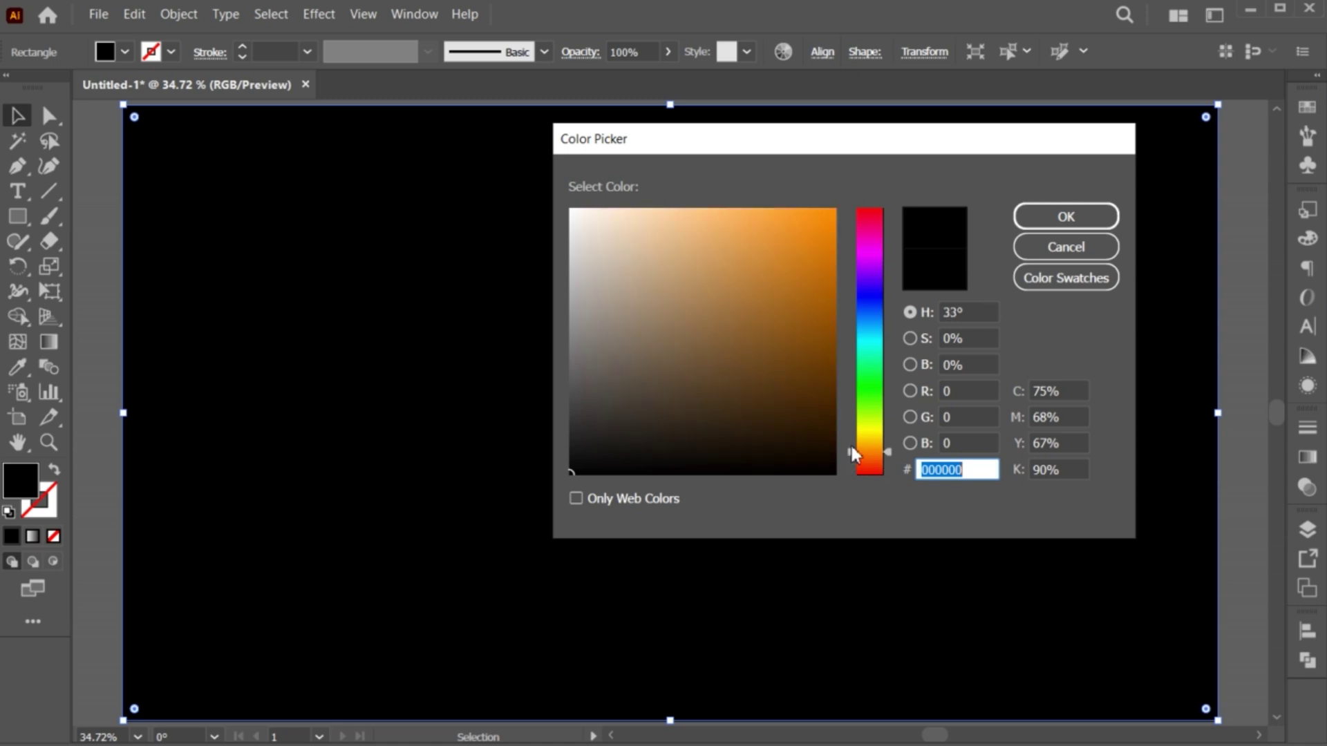
{"action": "left_click", "coordinate": [835, 208]}
{"action": "left_click_drag", "start_coordinate": [980, 469], "coordinate": [901, 456]}
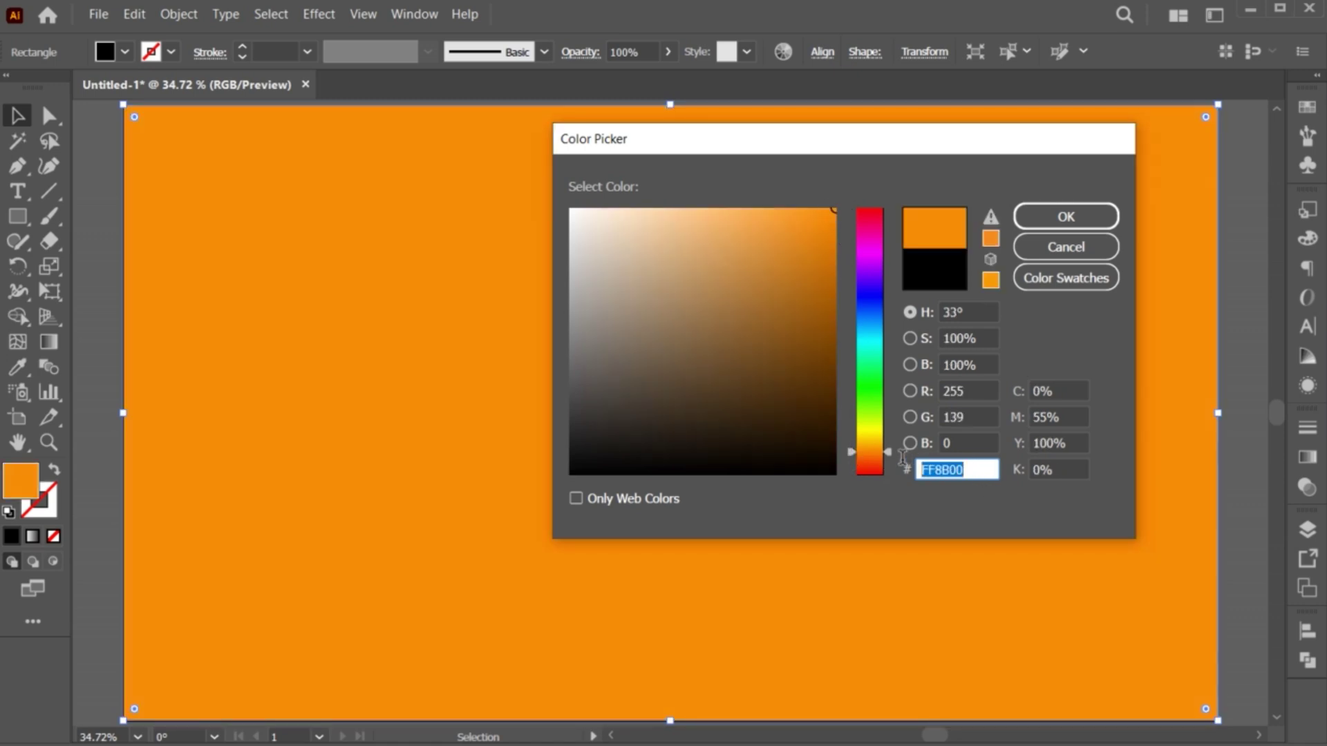
{"action": "type", "text": "FF9900"}
{"action": "left_click", "coordinate": [1044, 219]}
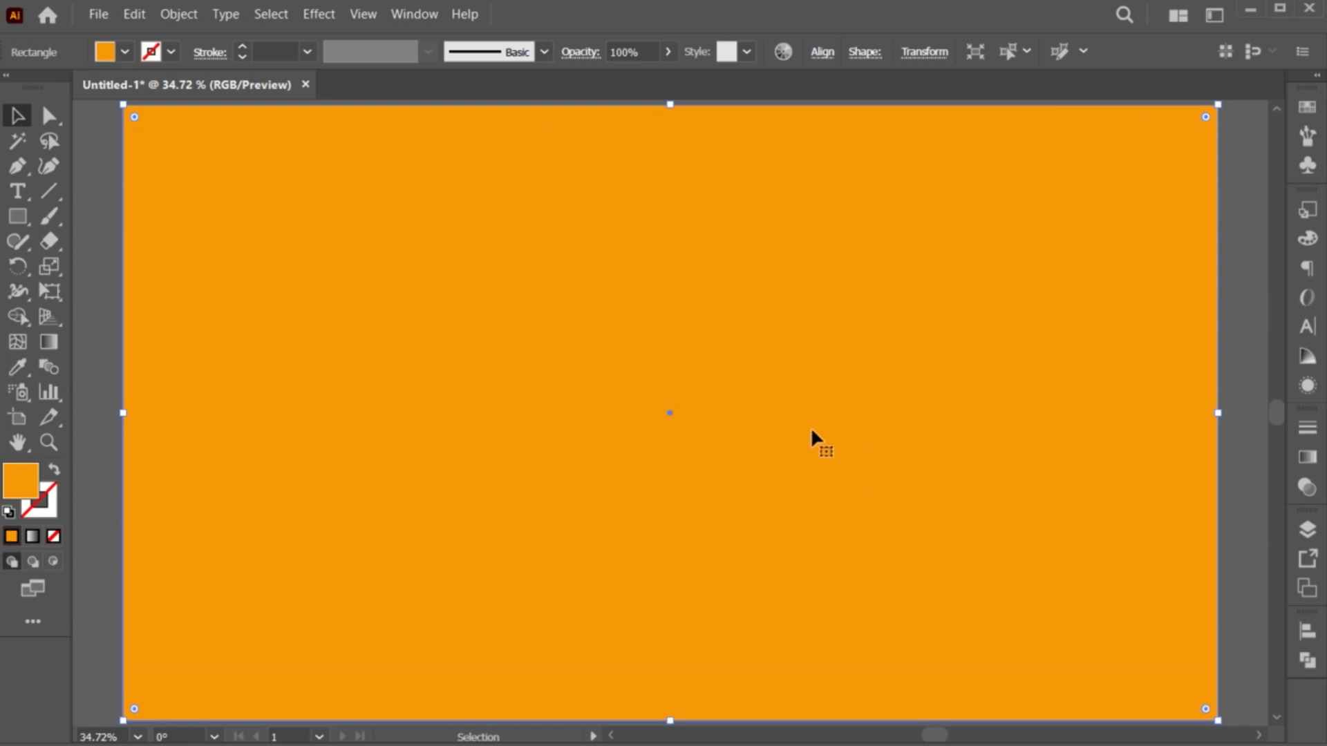
Step: Lock the orange background rectangle with Object > Lock > Selection
{"action": "left_click", "coordinate": [192, 20]}
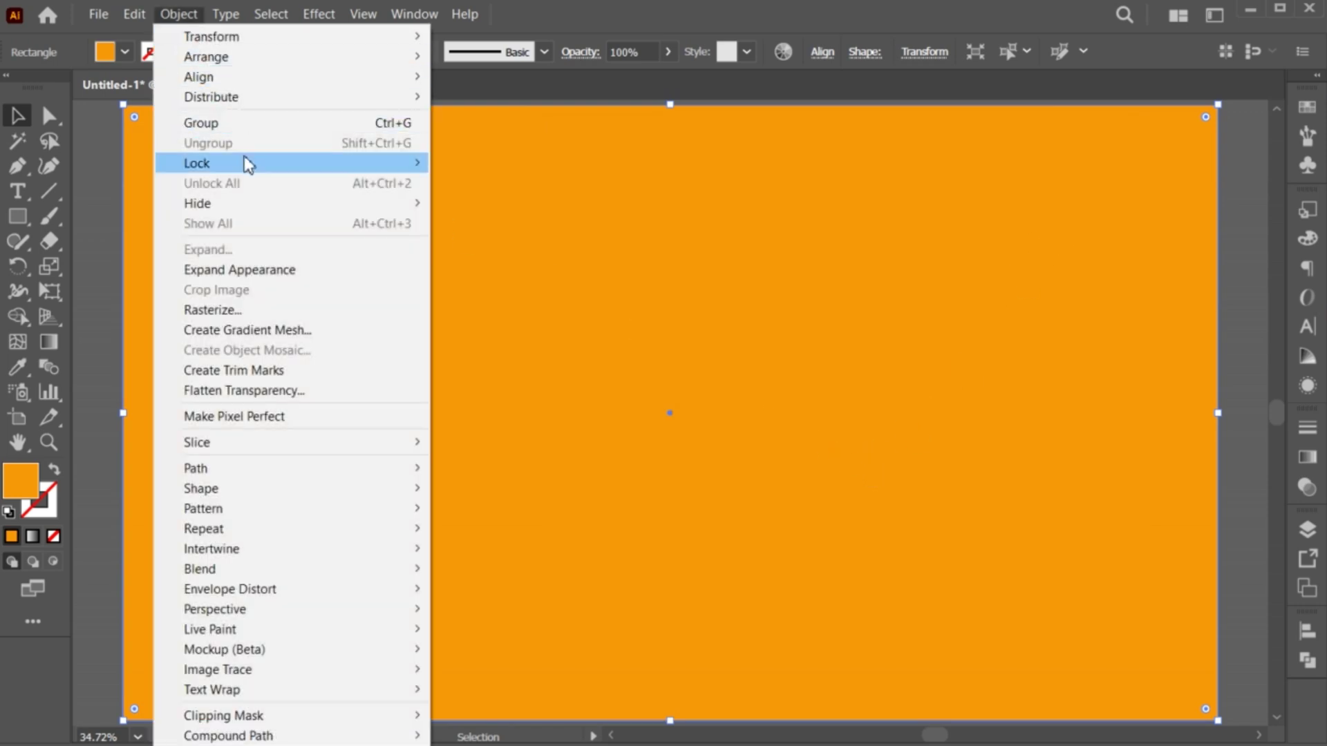
{"action": "mouse_move", "coordinate": [299, 169]}
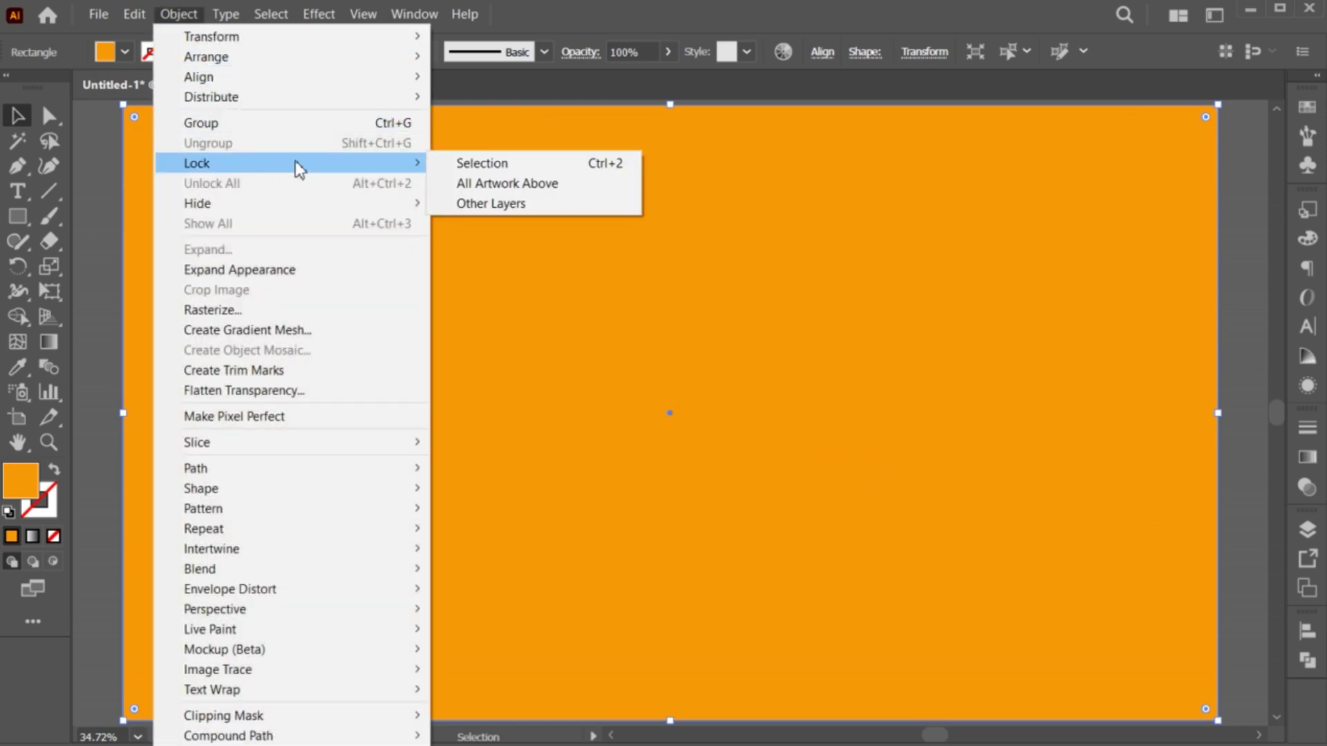
{"action": "left_click", "coordinate": [547, 167]}
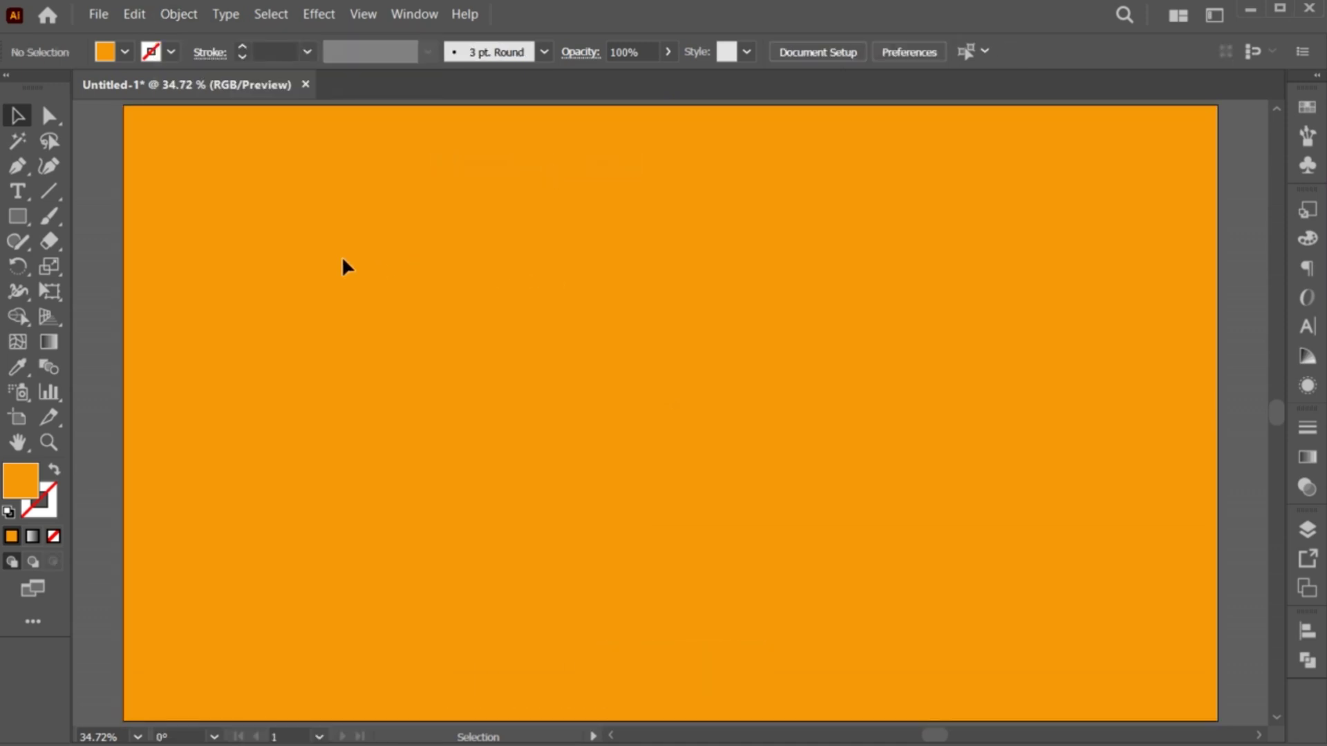
Step: Type RUNNING at 72 pt on the canvas
{"action": "left_click", "coordinate": [33, 198]}
{"action": "left_click", "coordinate": [518, 336]}
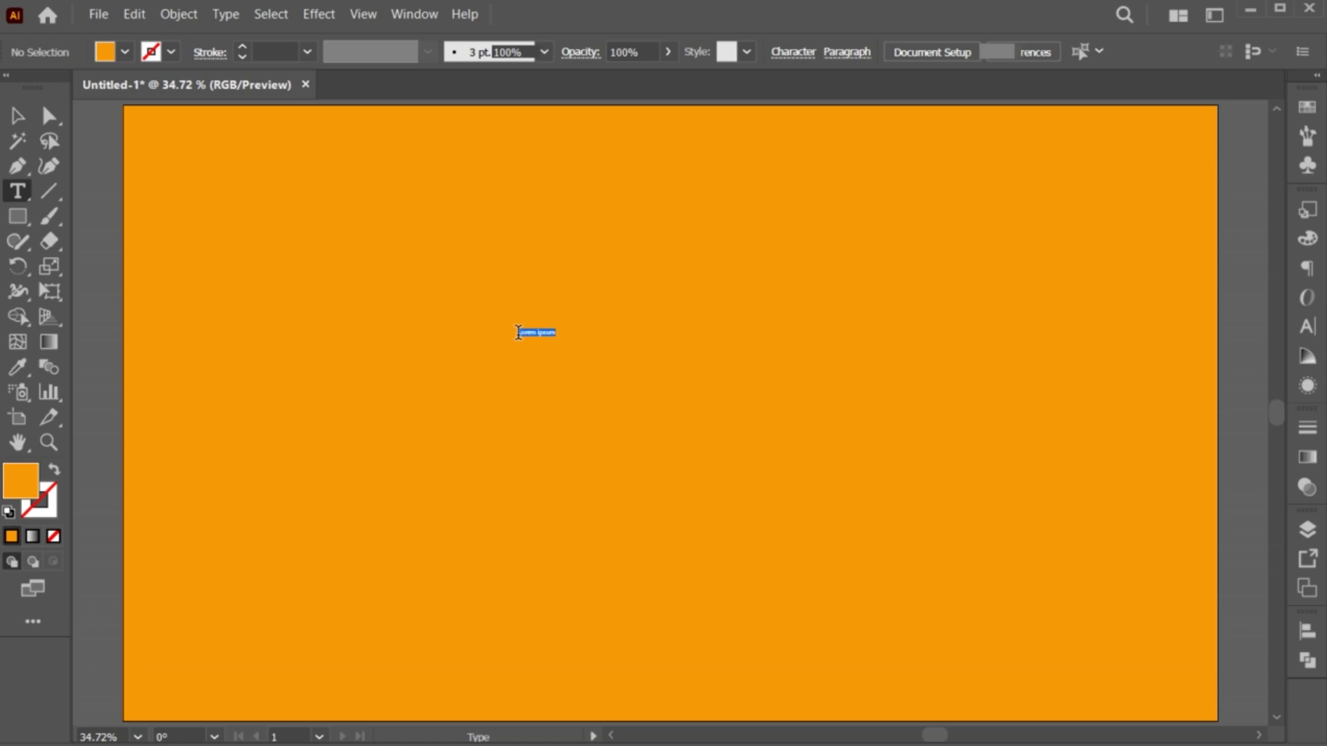
{"action": "left_click", "coordinate": [1032, 51]}
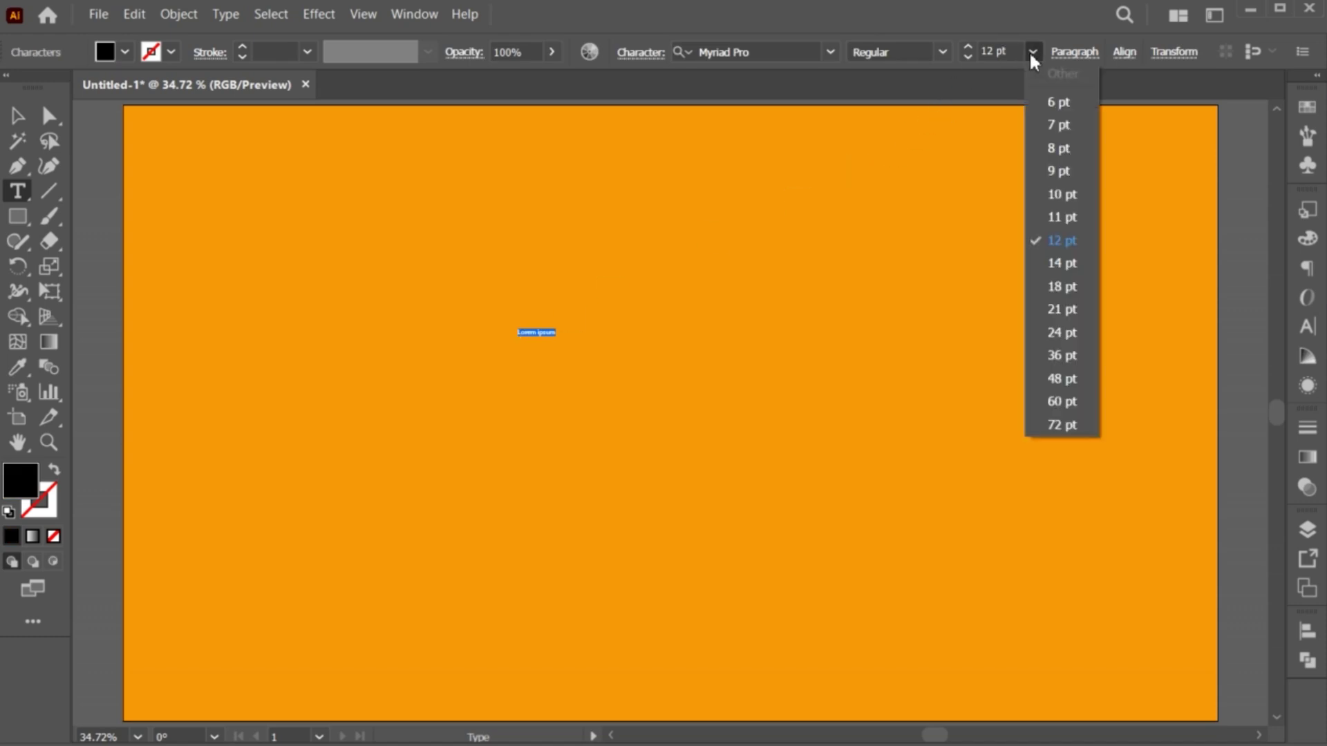
{"action": "left_click", "coordinate": [1055, 416]}
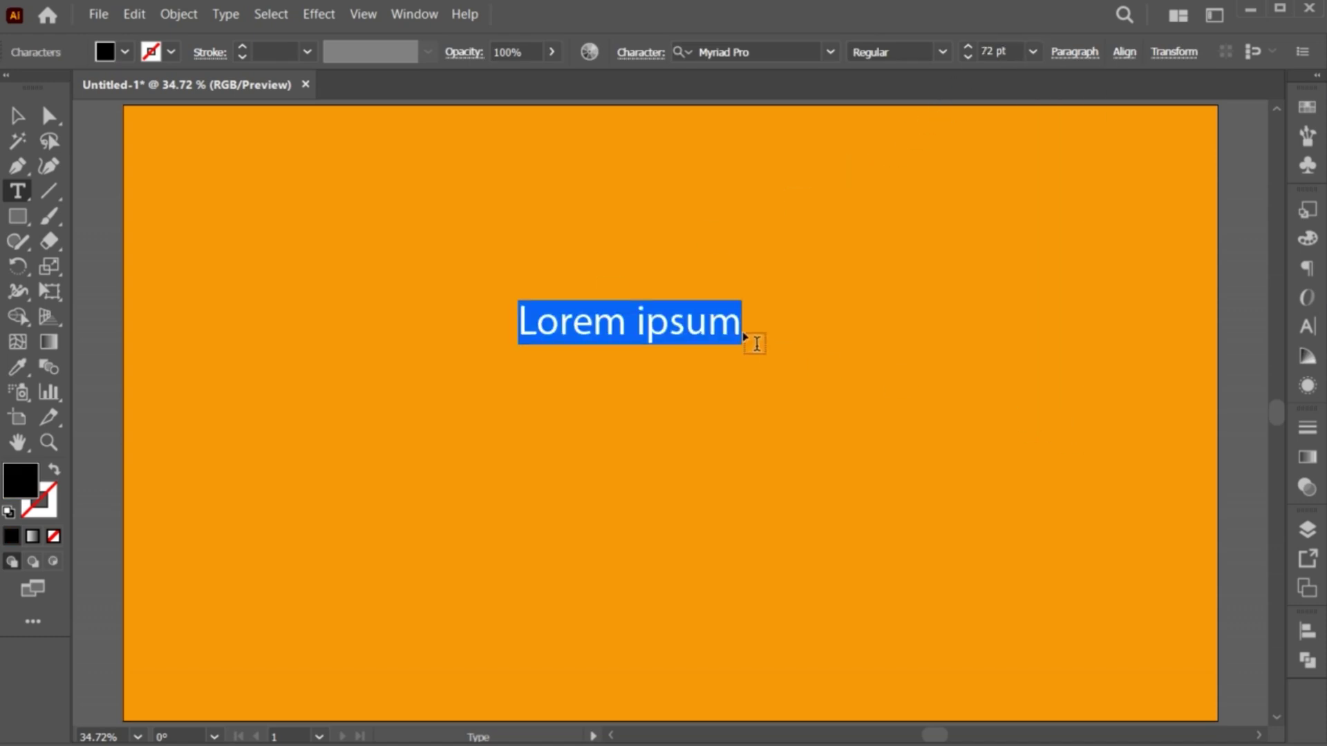
{"action": "type", "text": "RUNNING"}
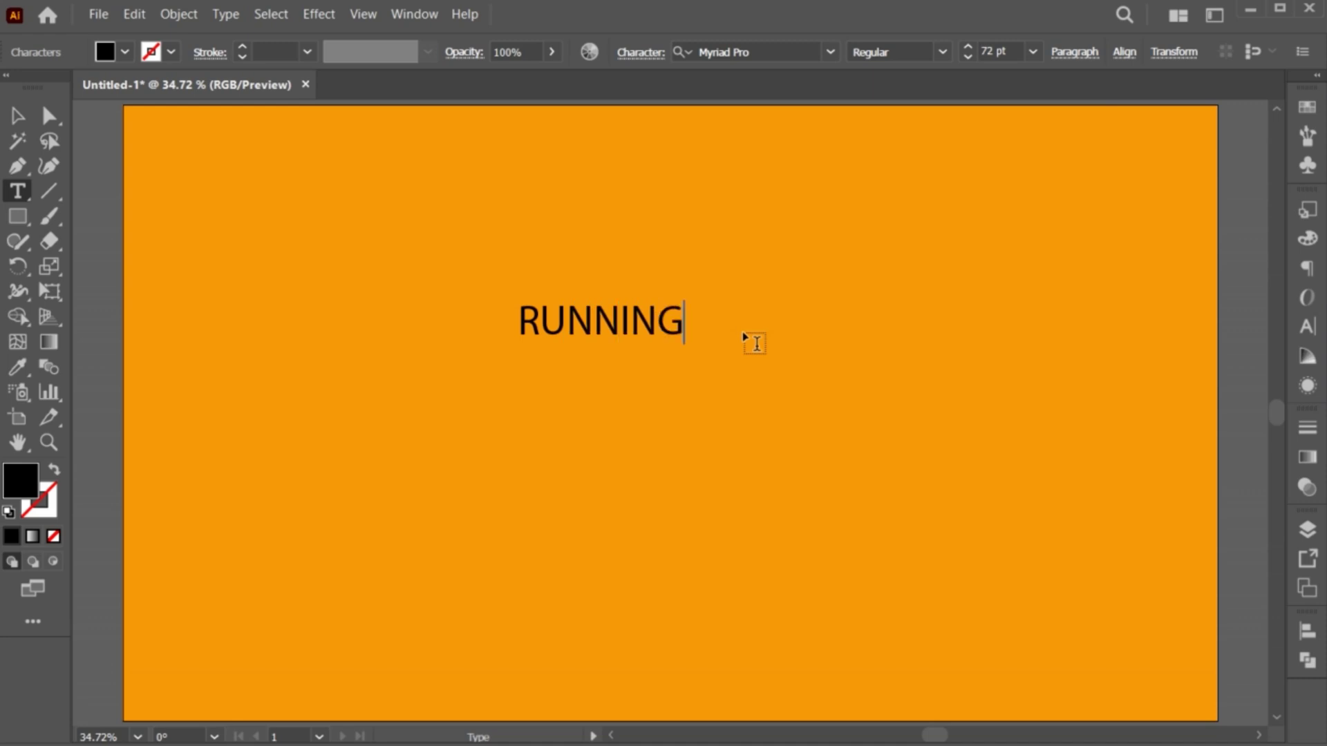
Step: Set RUNNING in Morganite Black and scale it up
{"action": "double_click", "coordinate": [688, 322]}
{"action": "left_click", "coordinate": [755, 55]}
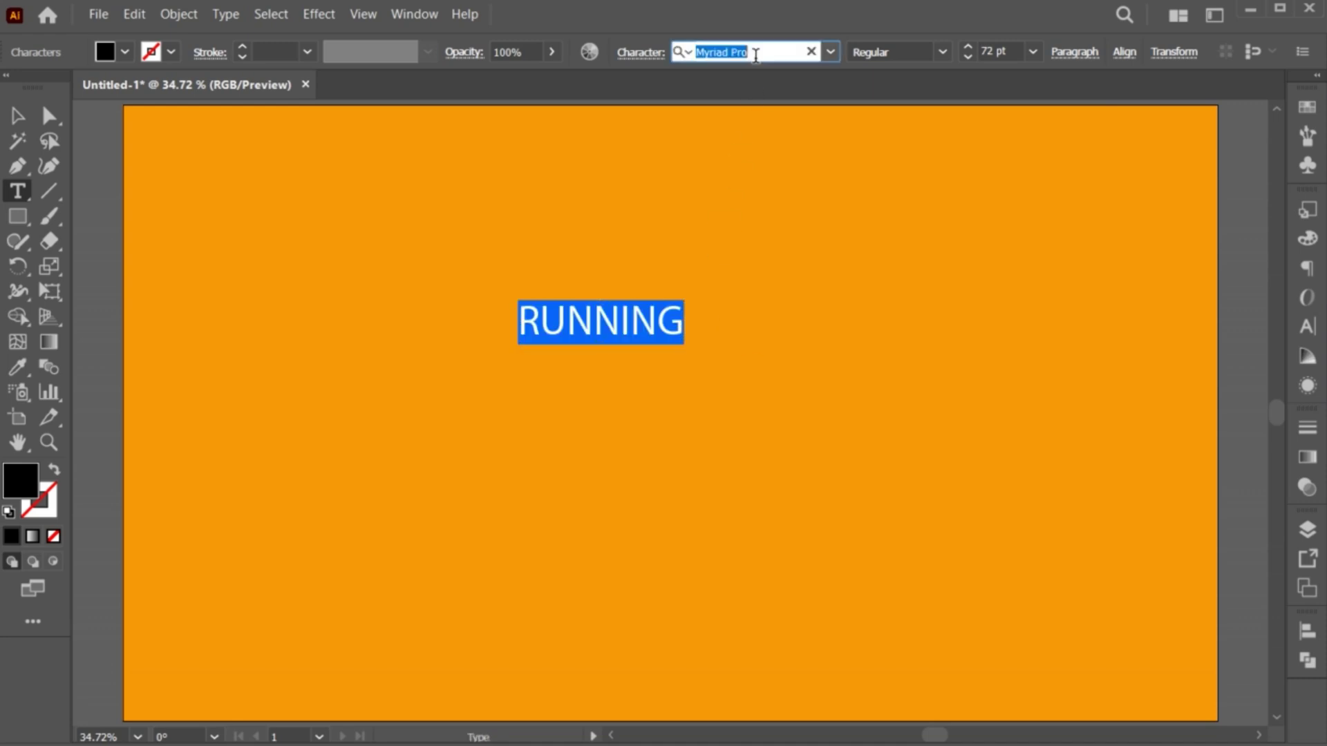
{"action": "type", "text": "MORGANIT"}
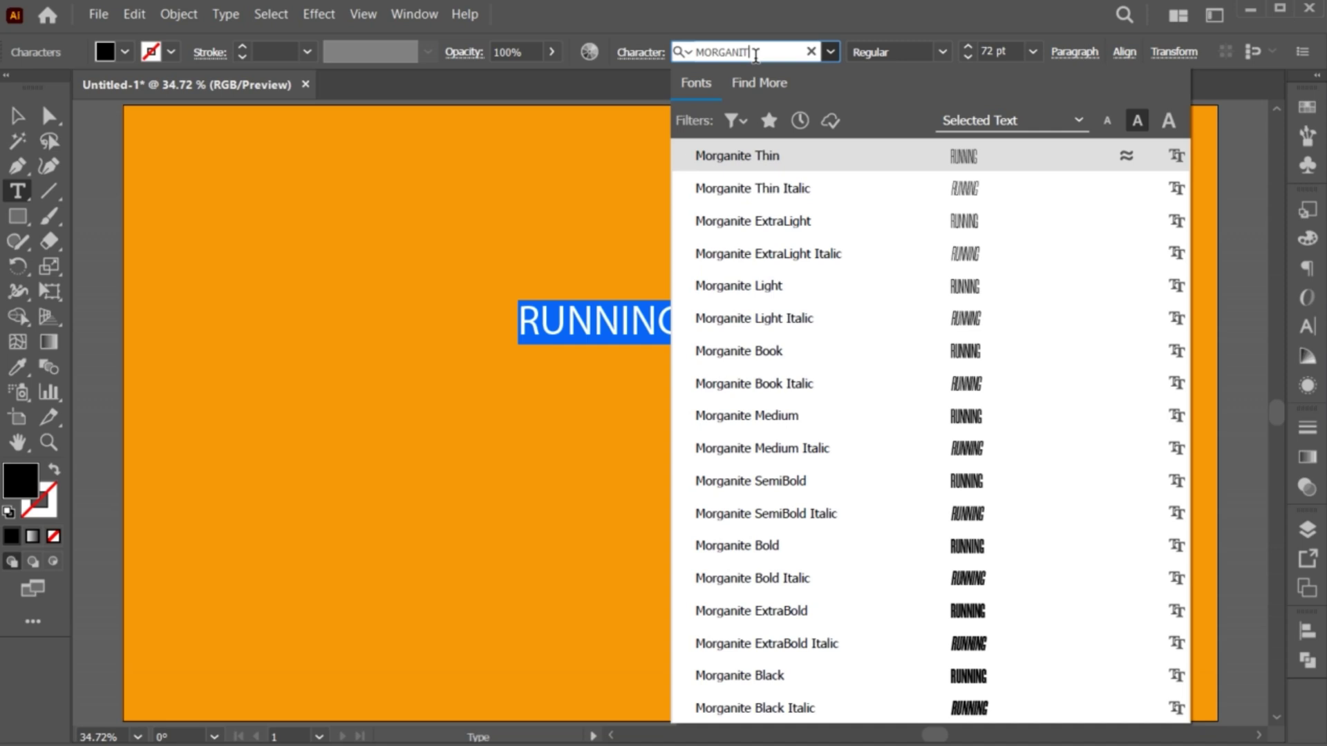
{"action": "type", "text": "E"}
{"action": "left_click", "coordinate": [770, 675]}
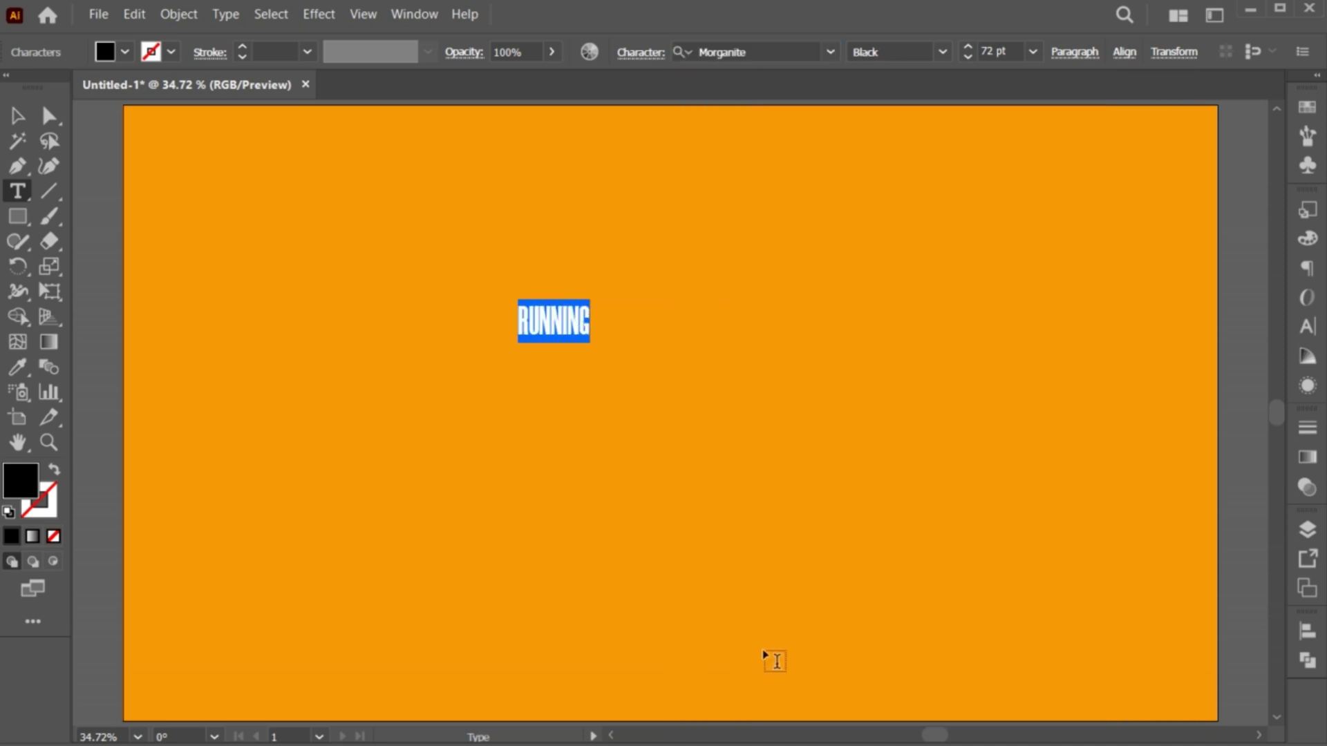
{"action": "left_click", "coordinate": [19, 118]}
{"action": "left_click_drag", "start_coordinate": [588, 344], "coordinate": [726, 450]}
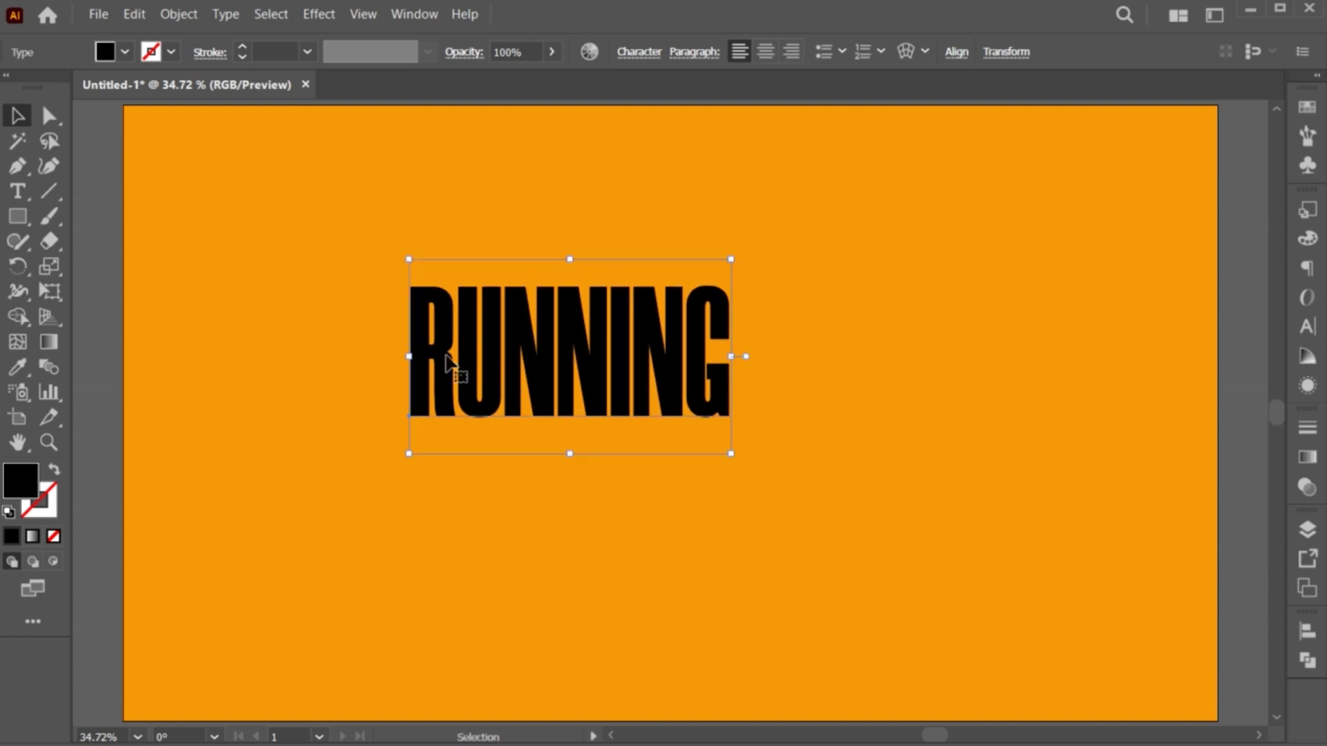
Step: Widen the letter spacing of RUNNIN, then enlarge and reposition the headline
{"action": "double_click", "coordinate": [414, 356]}
{"action": "left_click_drag", "start_coordinate": [414, 355], "coordinate": [690, 379]}
{"action": "key", "text": "alt+Right"}
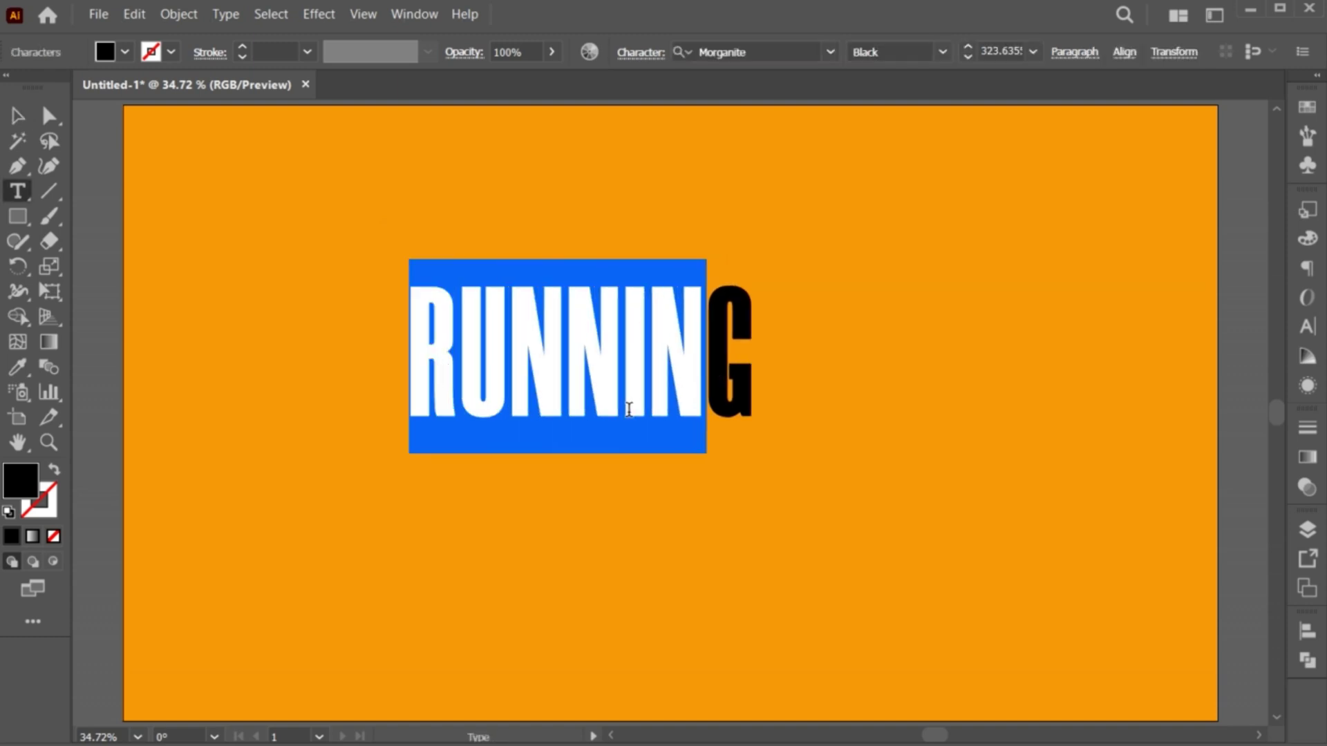
{"action": "key", "text": "Escape"}
{"action": "left_click_drag", "start_coordinate": [758, 453], "coordinate": [871, 550]}
{"action": "left_click_drag", "start_coordinate": [669, 421], "coordinate": [705, 444]}
Step: Centre RUNNING on the artboard, enlarge it further, and nudge it slightly left
{"action": "left_click", "coordinate": [956, 53]}
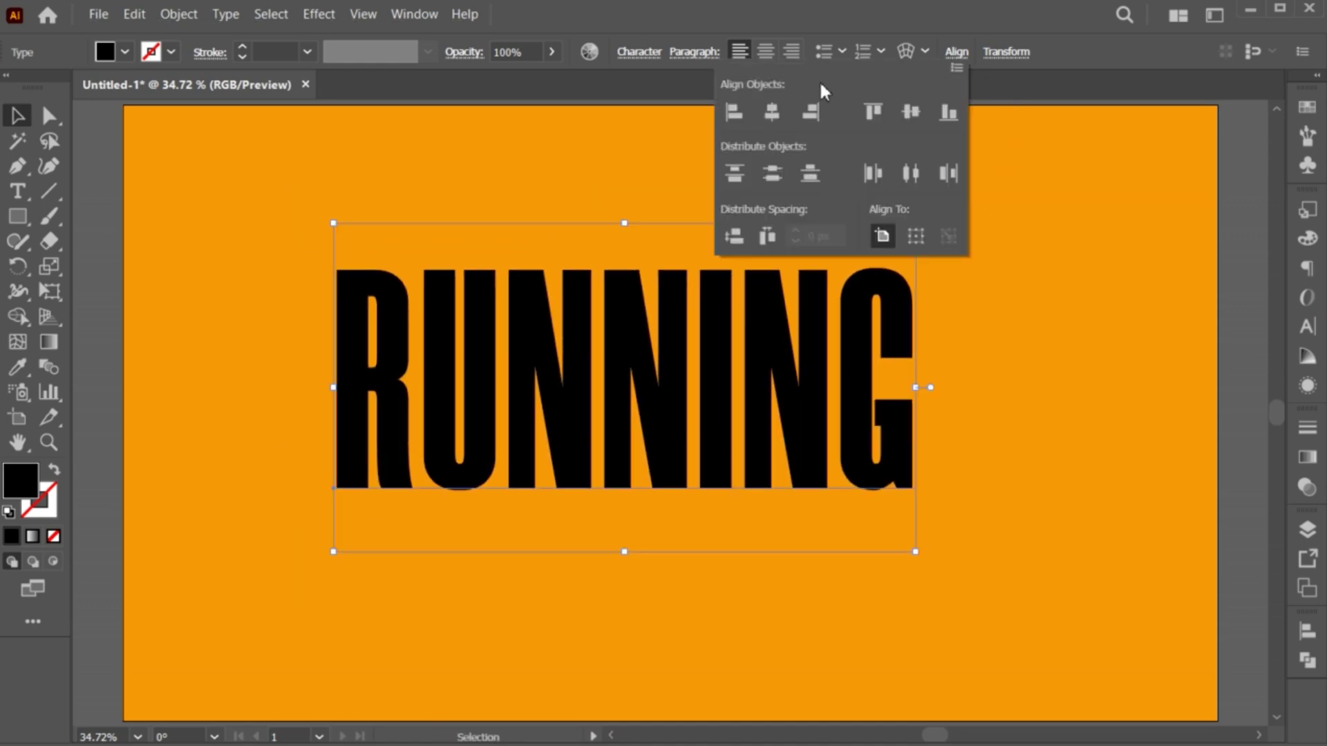
{"action": "left_click", "coordinate": [773, 113]}
{"action": "left_click", "coordinate": [910, 114]}
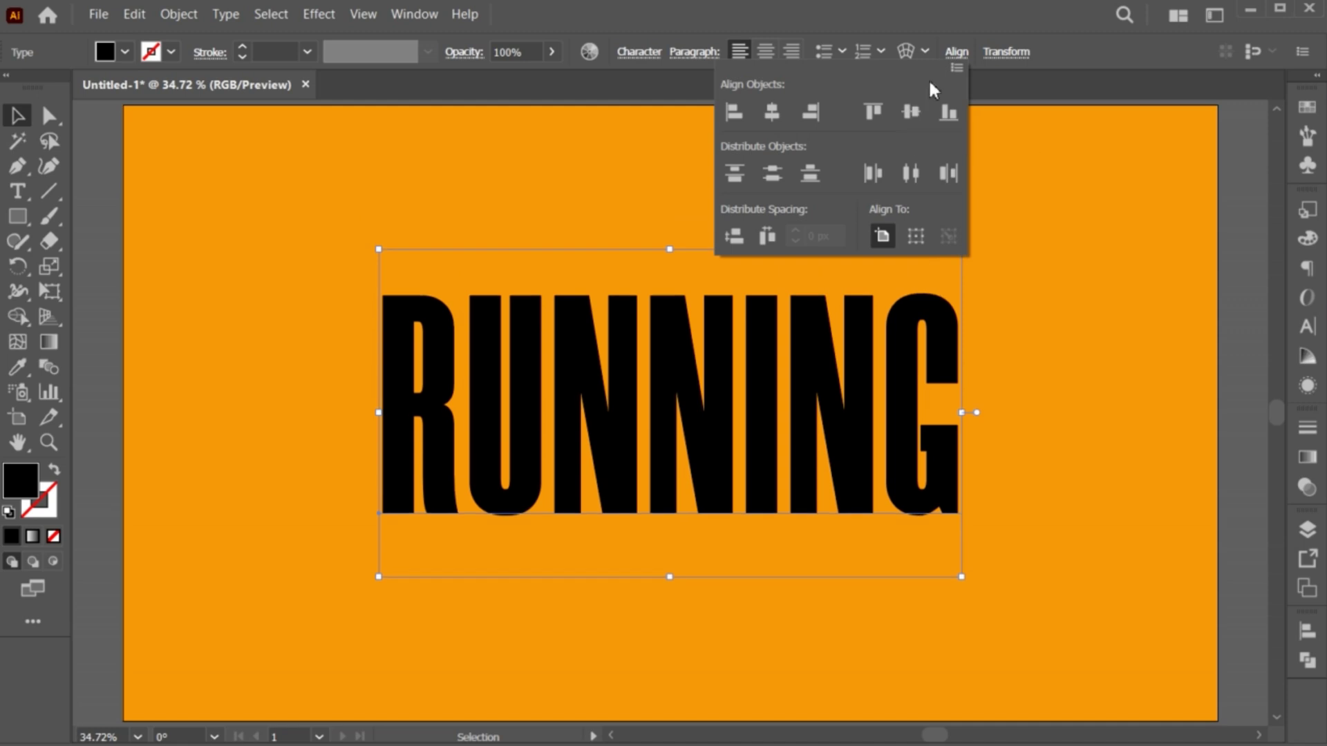
{"action": "left_click", "coordinate": [956, 53]}
{"action": "left_click_drag", "start_coordinate": [963, 578], "coordinate": [1012, 605]}
{"action": "left_click", "coordinate": [788, 641]}
{"action": "left_click_drag", "start_coordinate": [776, 492], "coordinate": [752, 486]}
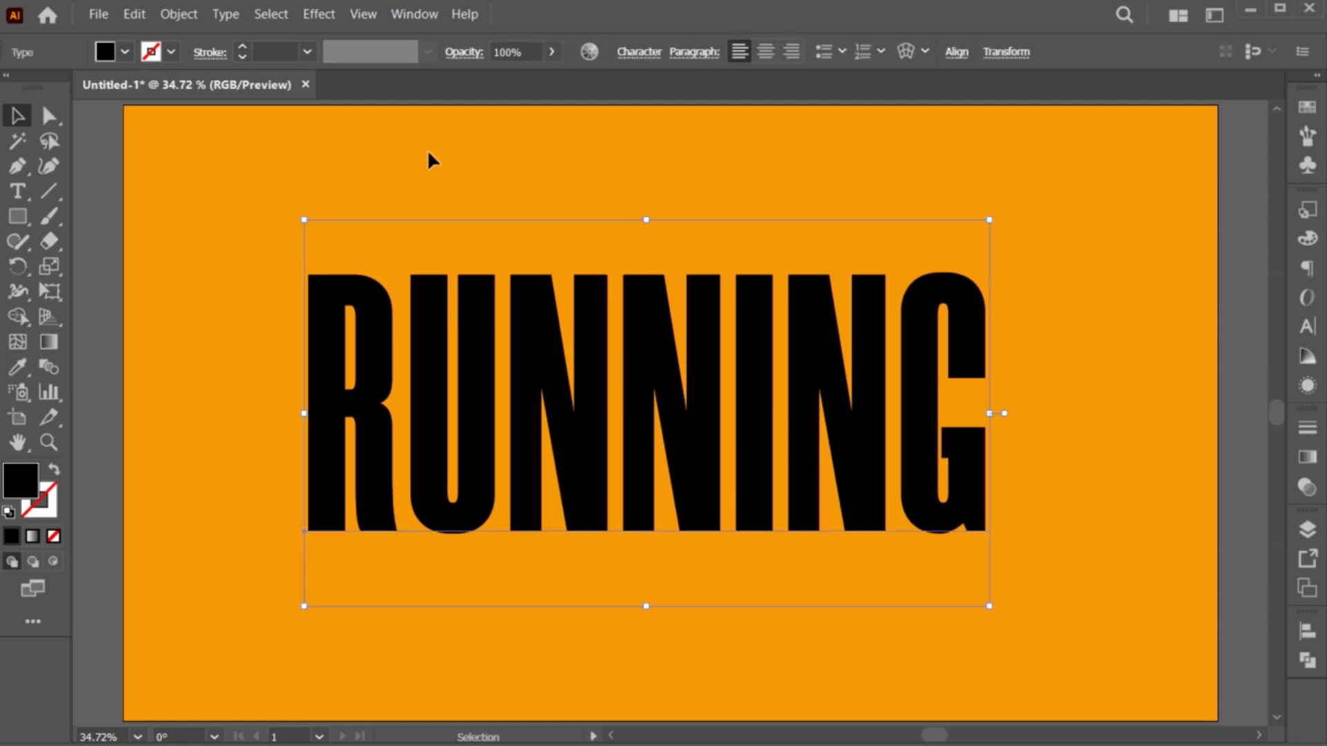
Step: Apply a Scribble effect with a -30° angle and 3 px path overlap variation
{"action": "left_click", "coordinate": [331, 19]}
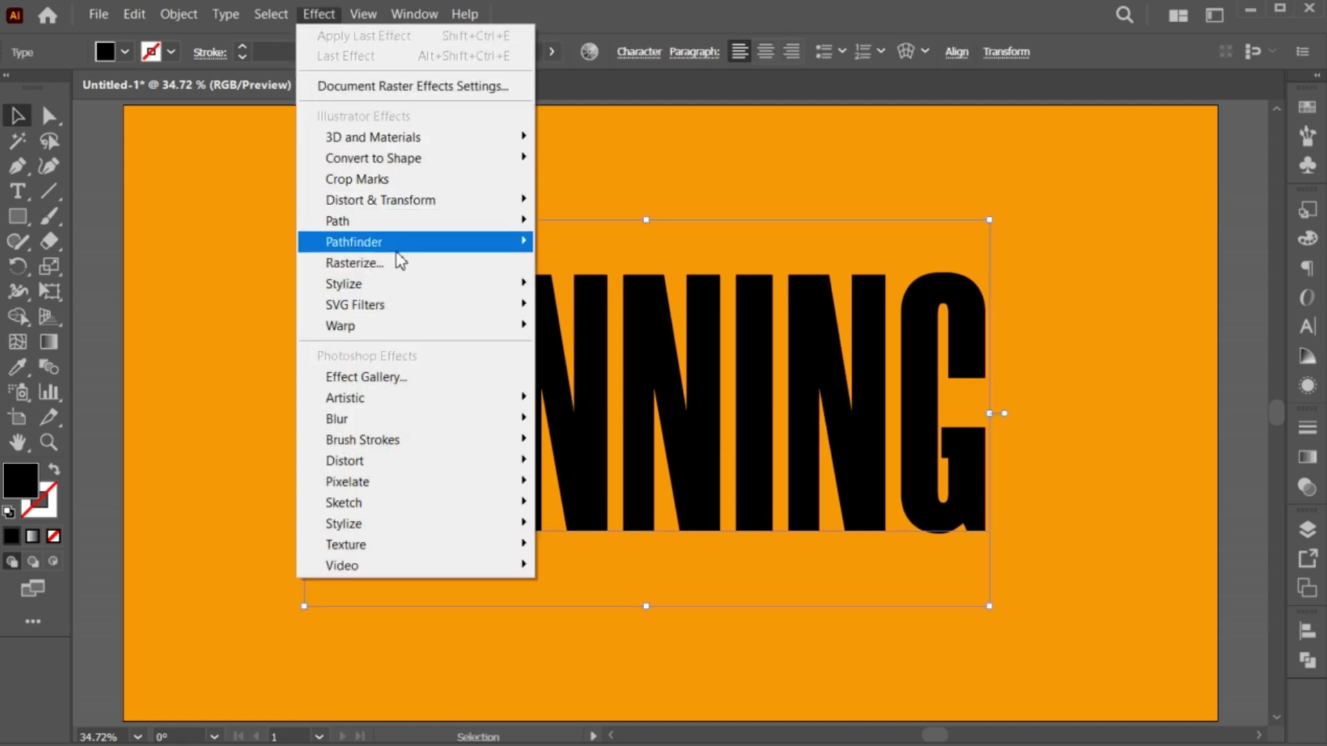
{"action": "mouse_move", "coordinate": [406, 286]}
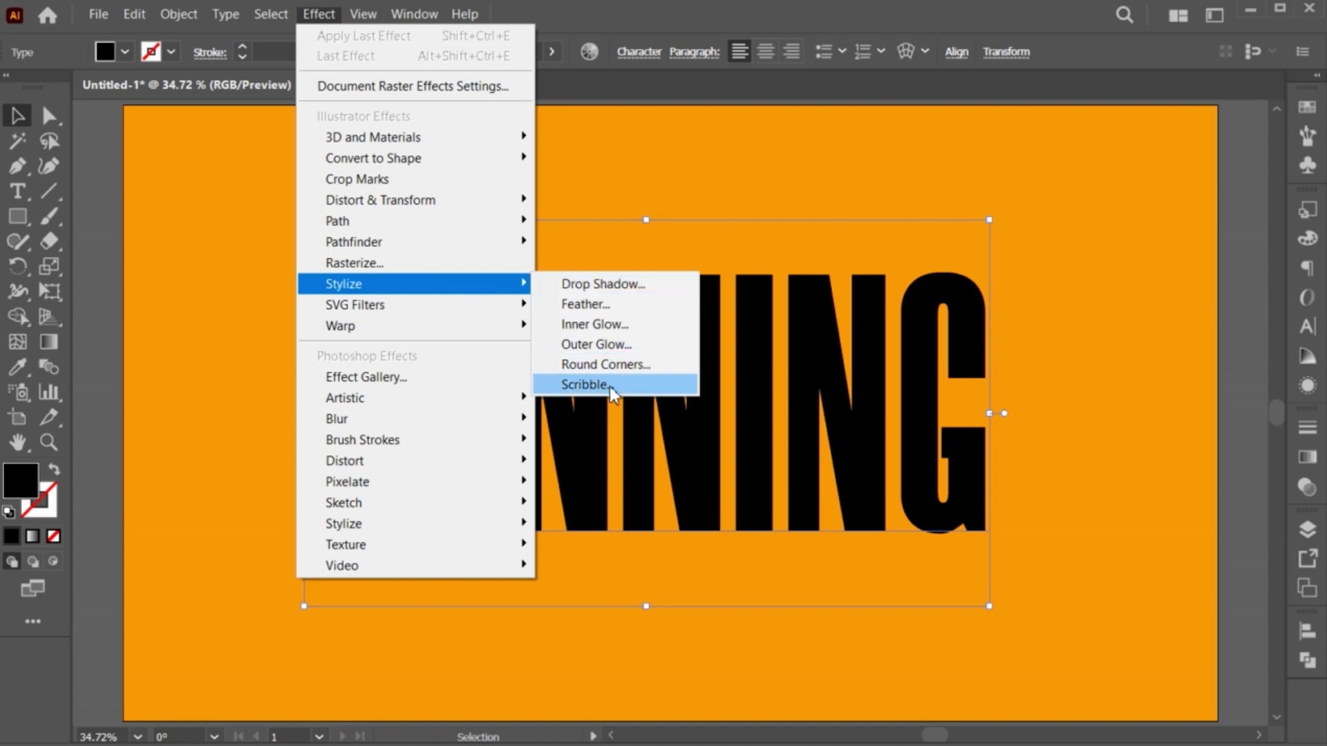
{"action": "left_click", "coordinate": [637, 386]}
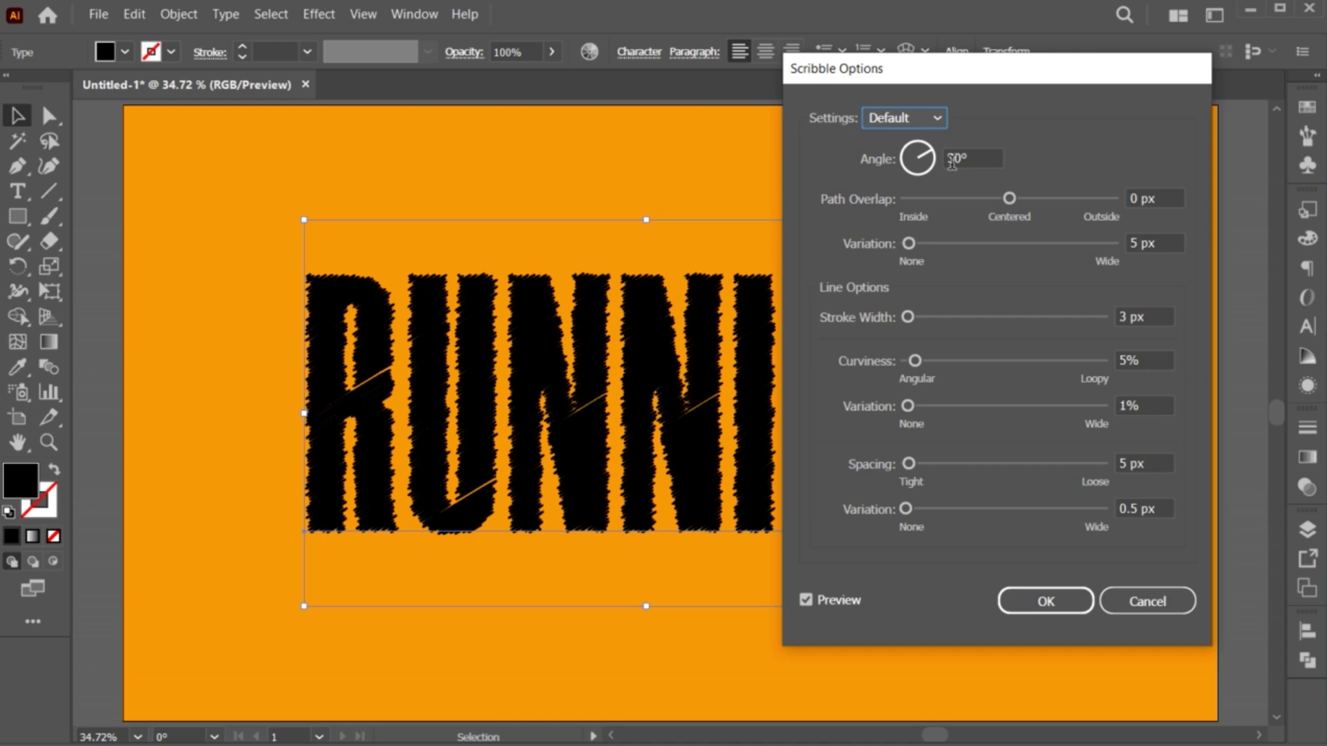
{"action": "left_click", "coordinate": [951, 160]}
{"action": "type", "text": "-"}
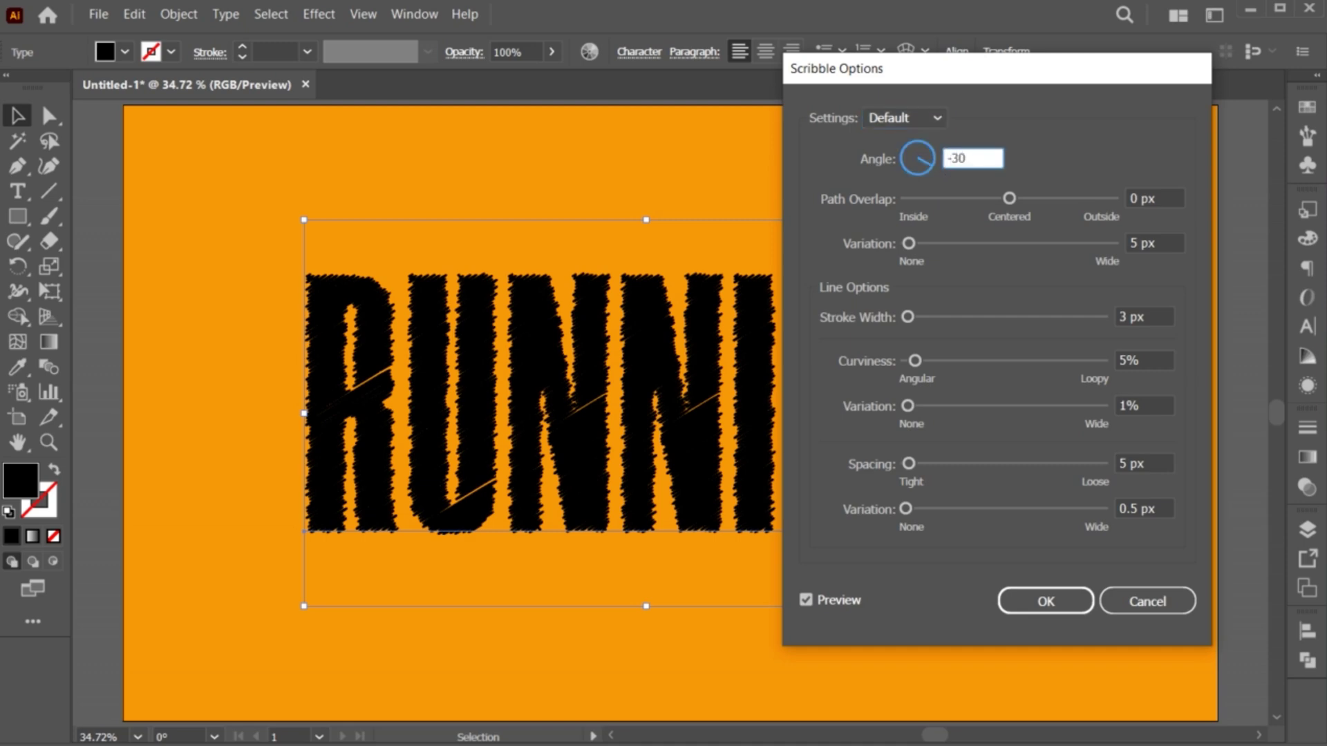
{"action": "type", "text": "30"}
{"action": "left_click", "coordinate": [1173, 242]}
{"action": "key", "text": "Down"}
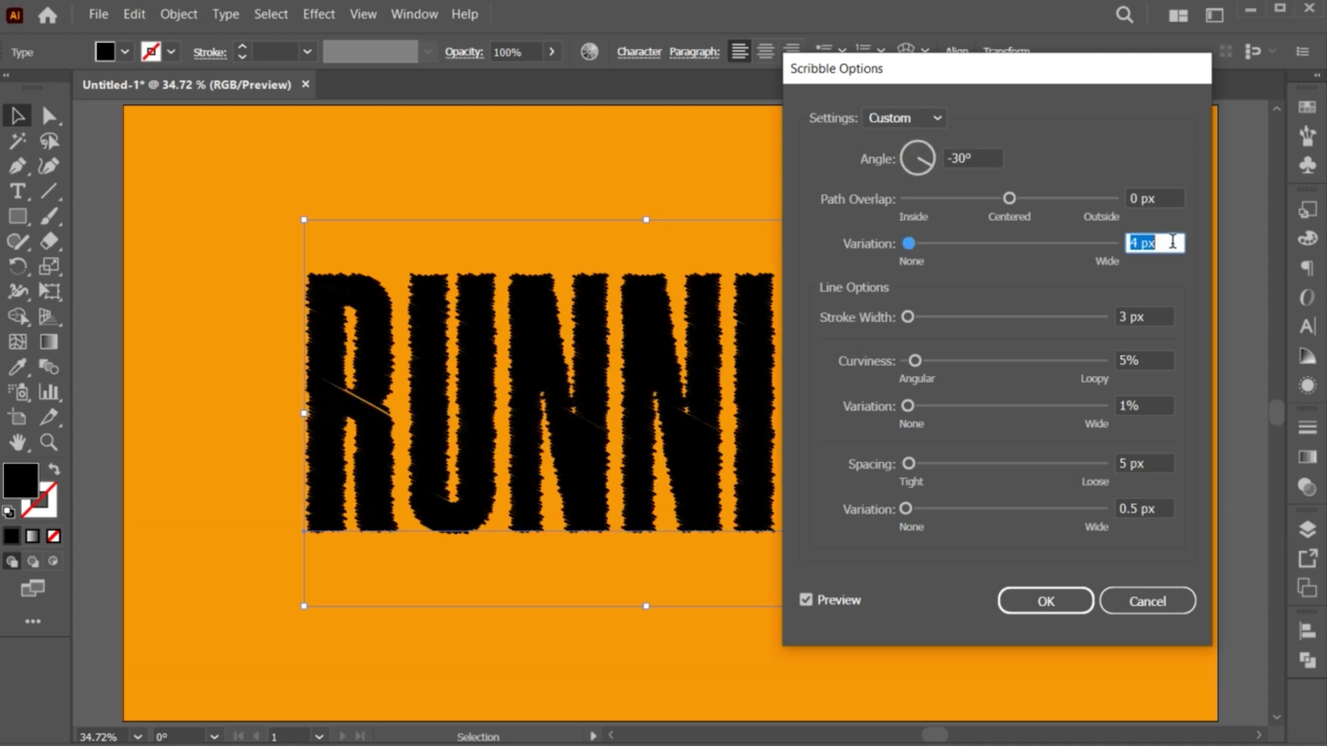
{"action": "key", "text": "Down"}
Step: Set scribble stroke 2 px, curviness 8%, variation 11%, spacing 6 px, spacing variation 5 px
{"action": "left_click", "coordinate": [1159, 316]}
{"action": "key", "text": "Down"}
{"action": "left_click", "coordinate": [1160, 357]}
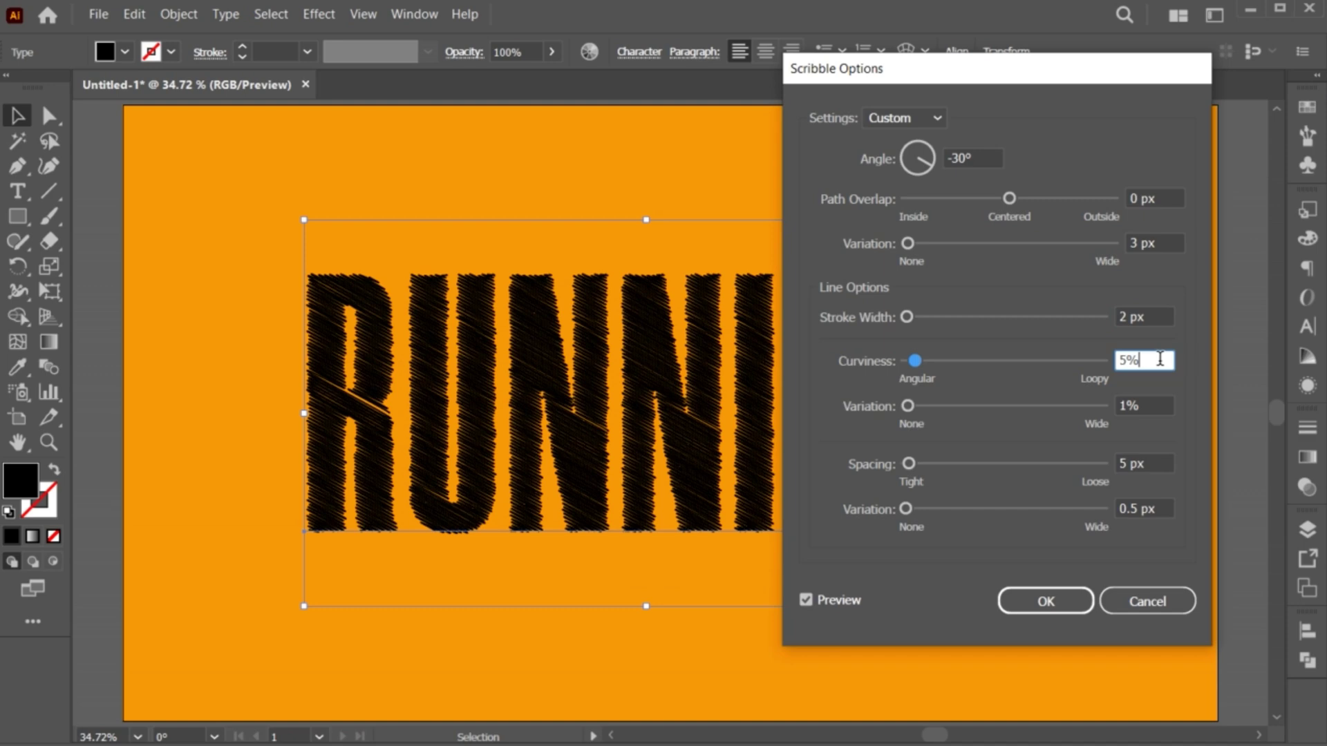
{"action": "key", "text": "Up"}
{"action": "key", "text": "Up"}
{"action": "key", "text": "Up"}
{"action": "left_click", "coordinate": [1159, 404]}
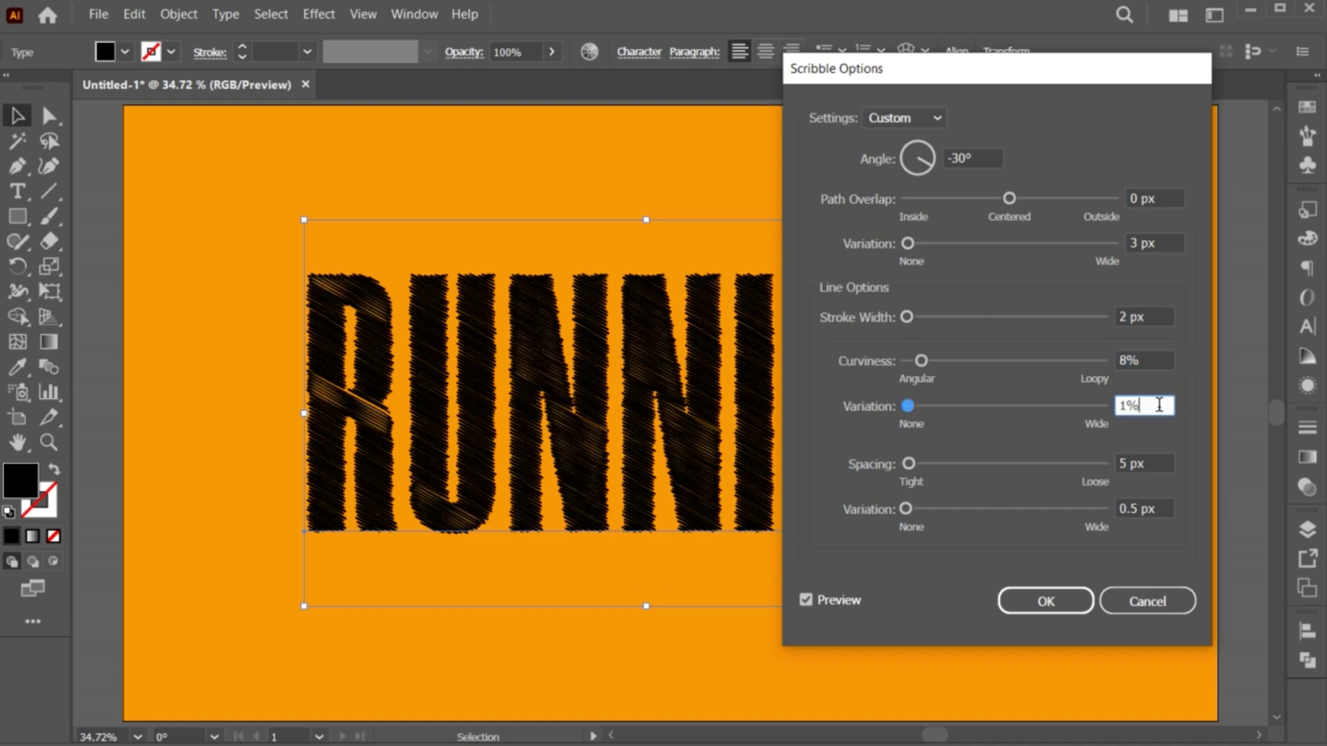
{"action": "key", "text": "Up"}
{"action": "key", "text": "Up"}
{"action": "key", "text": "Up"}
{"action": "key", "text": "Up"}
{"action": "key", "text": "Up"}
{"action": "key", "text": "Up"}
{"action": "key", "text": "Up"}
{"action": "key", "text": "Up"}
{"action": "key", "text": "Up"}
{"action": "key", "text": "Up"}
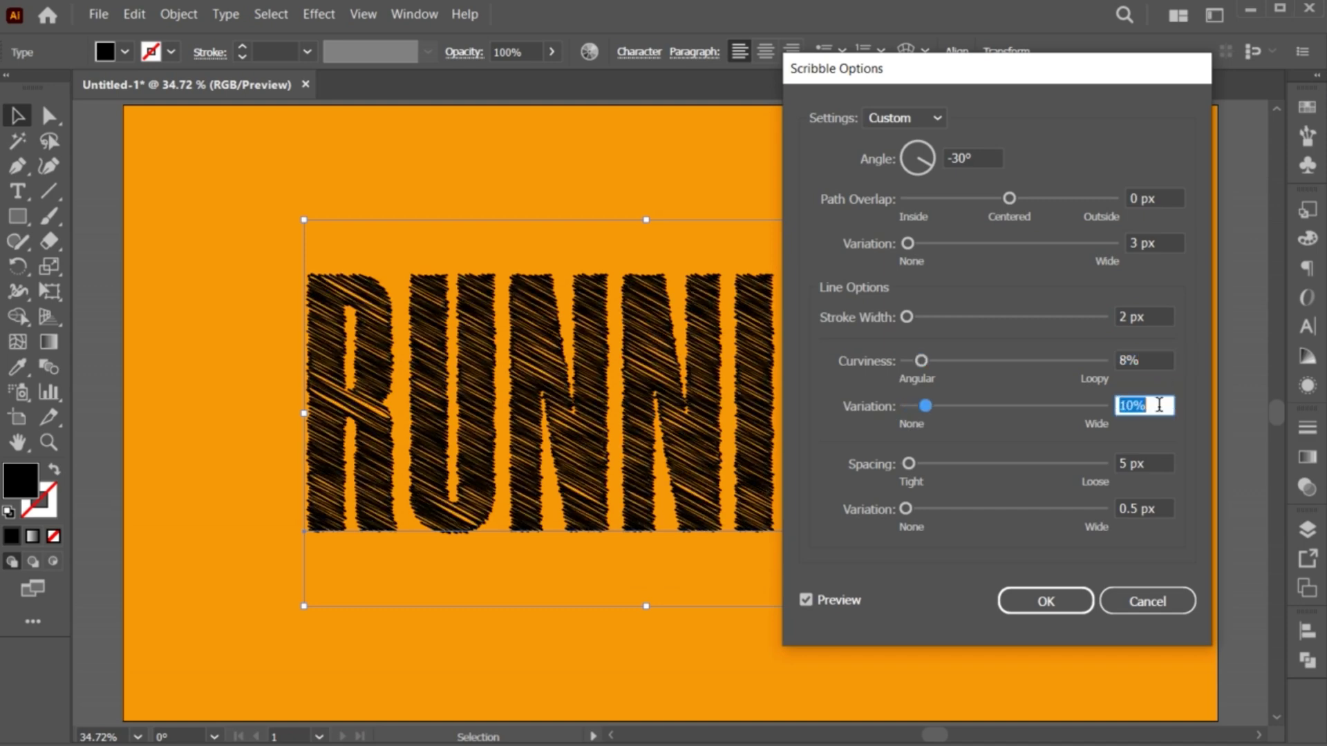
{"action": "left_click", "coordinate": [1158, 468]}
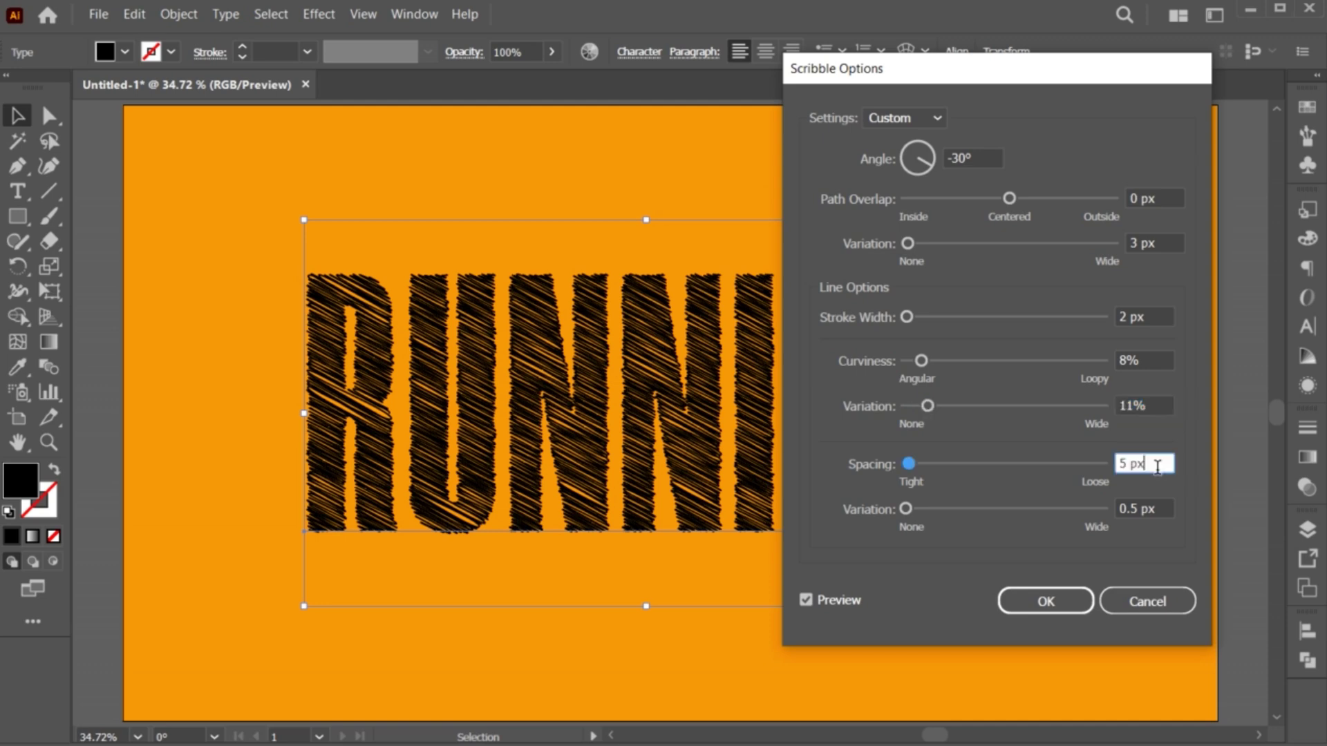
{"action": "key", "text": "Up"}
{"action": "left_click", "coordinate": [1158, 507]}
{"action": "key", "text": "Up"}
{"action": "key", "text": "Up"}
{"action": "key", "text": "Up"}
{"action": "key", "text": "Up"}
{"action": "key", "text": "Up"}
{"action": "key", "text": "Up"}
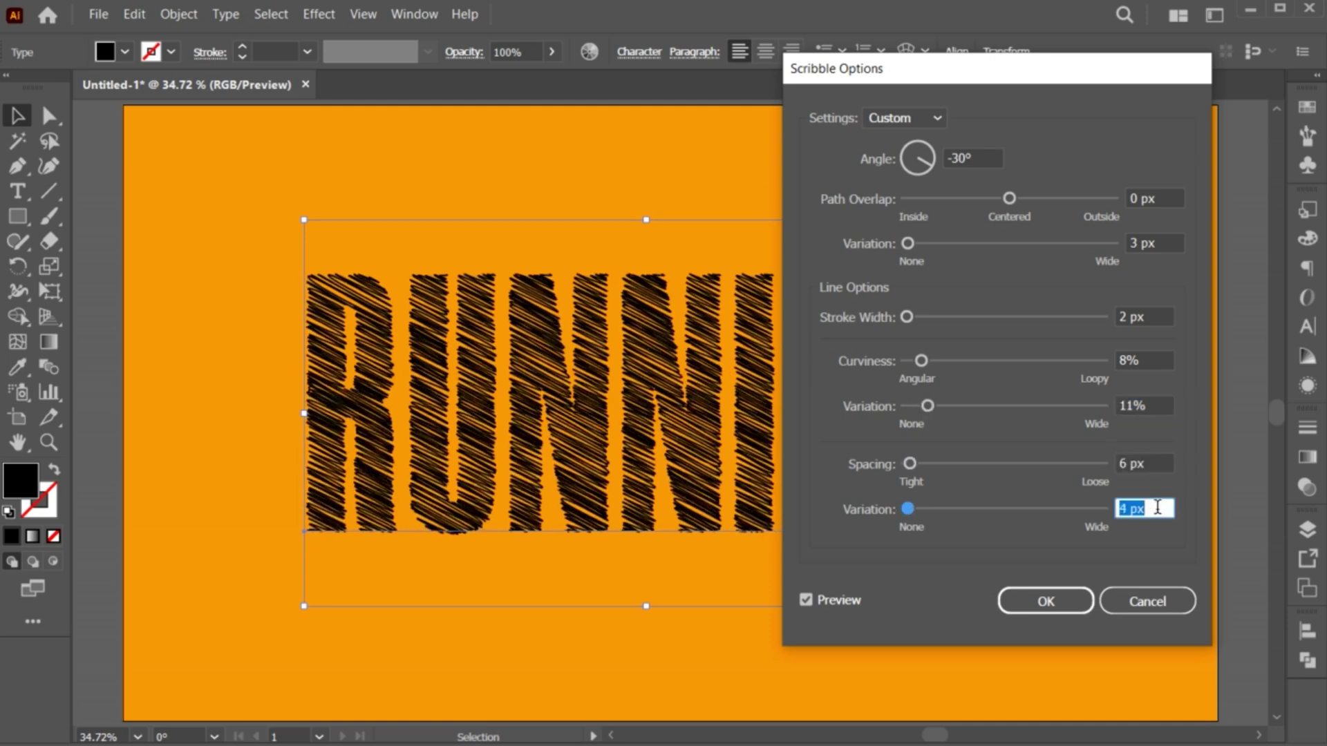
{"action": "key", "text": "Down"}
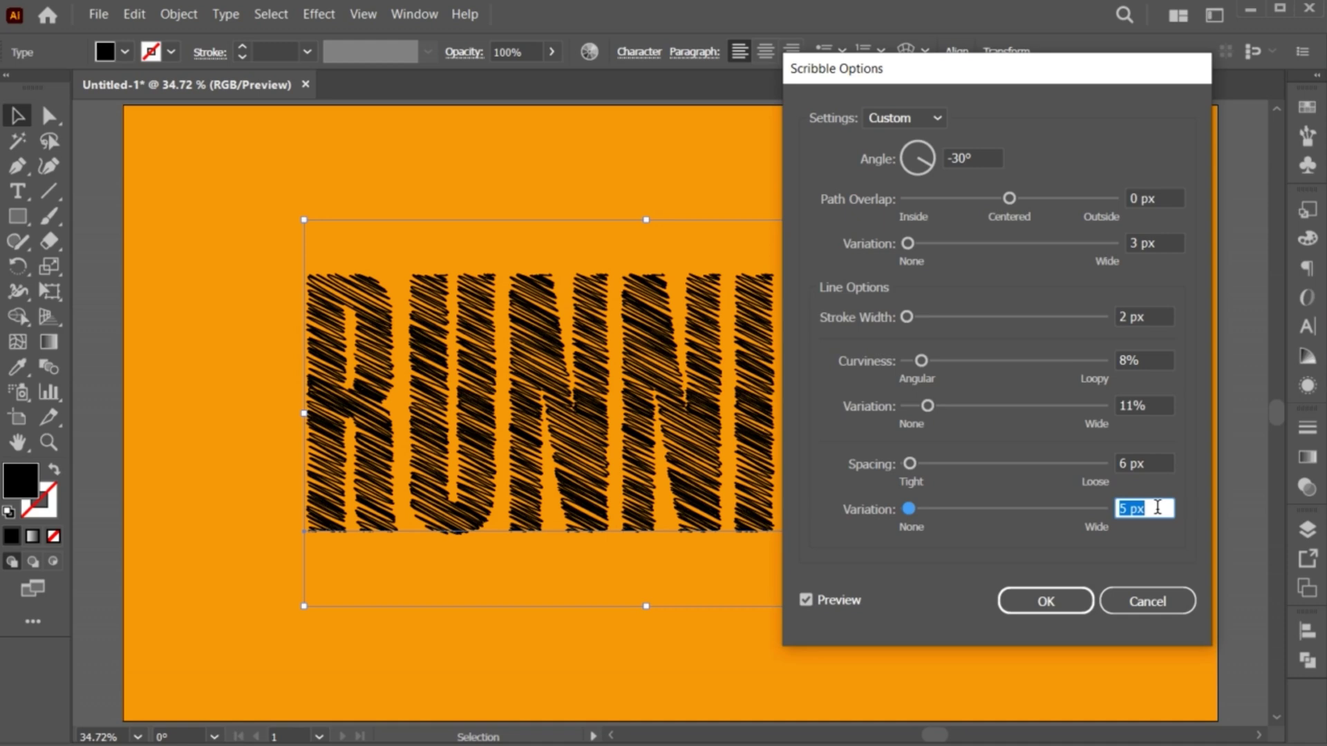
{"action": "left_click", "coordinate": [1043, 601]}
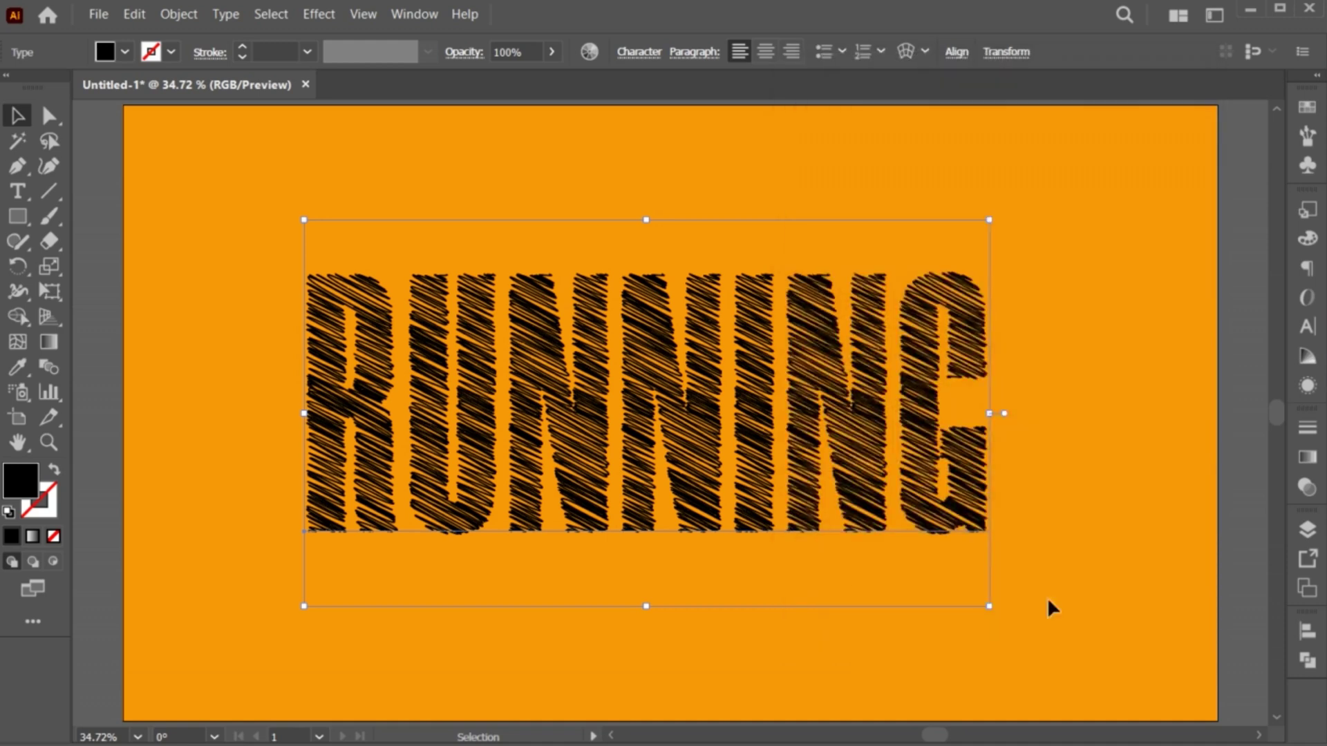
Step: Drag RUNNING into the Graphic Styles panel to save its scribble look as a style
{"action": "left_click", "coordinate": [1307, 210]}
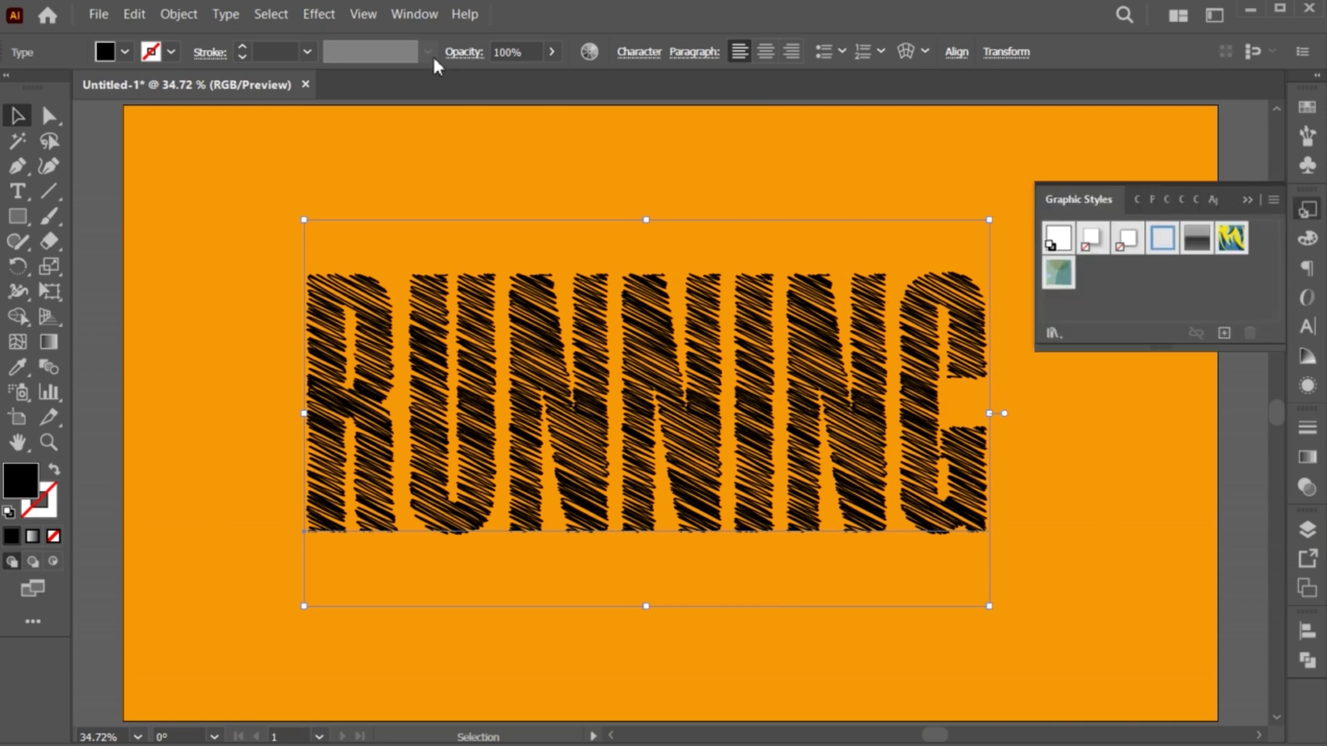
{"action": "left_click", "coordinate": [414, 15]}
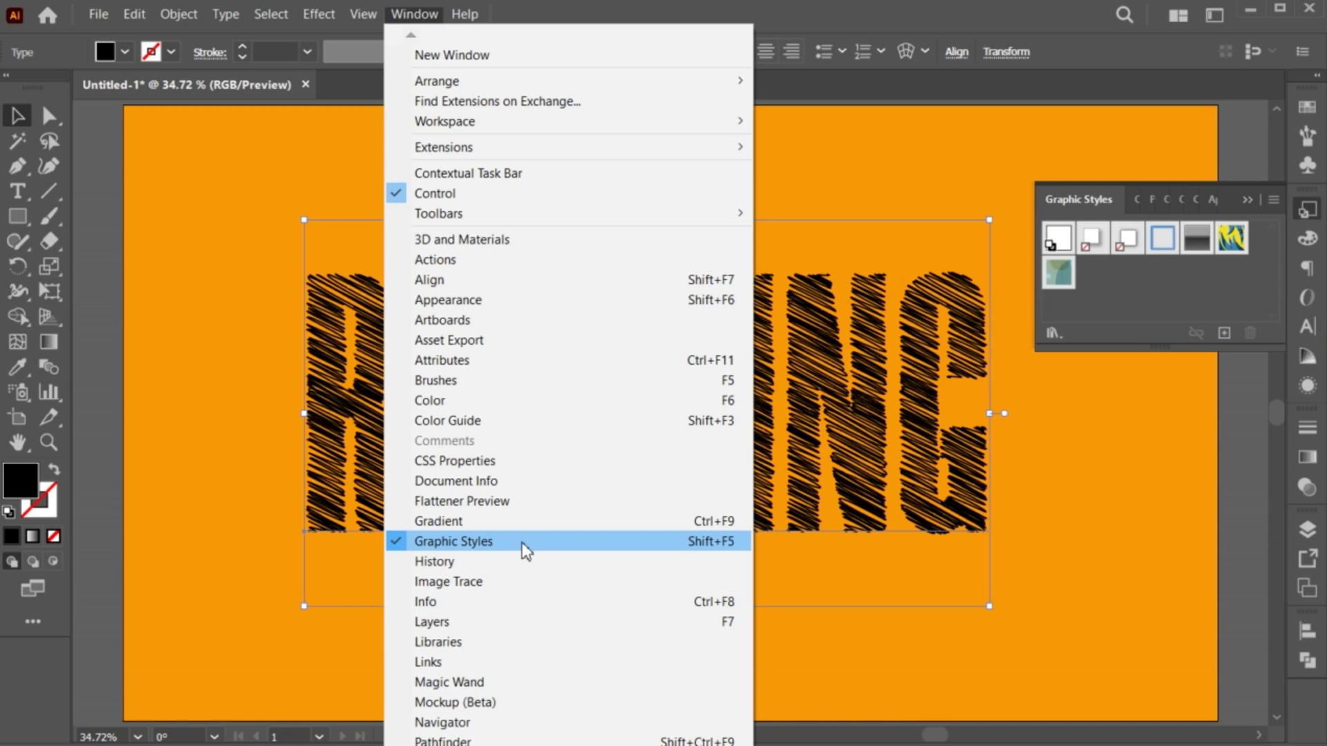
{"action": "left_click", "coordinate": [1105, 304]}
{"action": "left_click_drag", "start_coordinate": [967, 356], "coordinate": [1099, 285]}
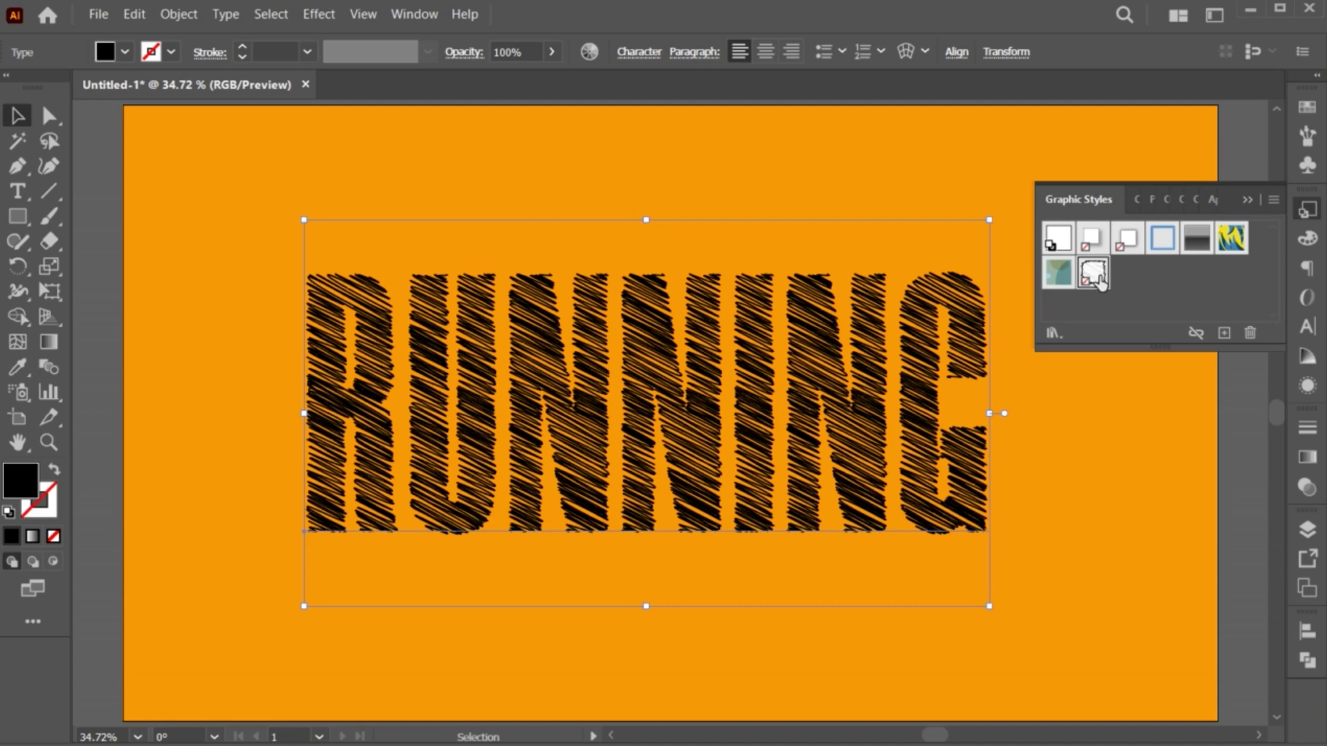
{"action": "left_click", "coordinate": [1244, 199]}
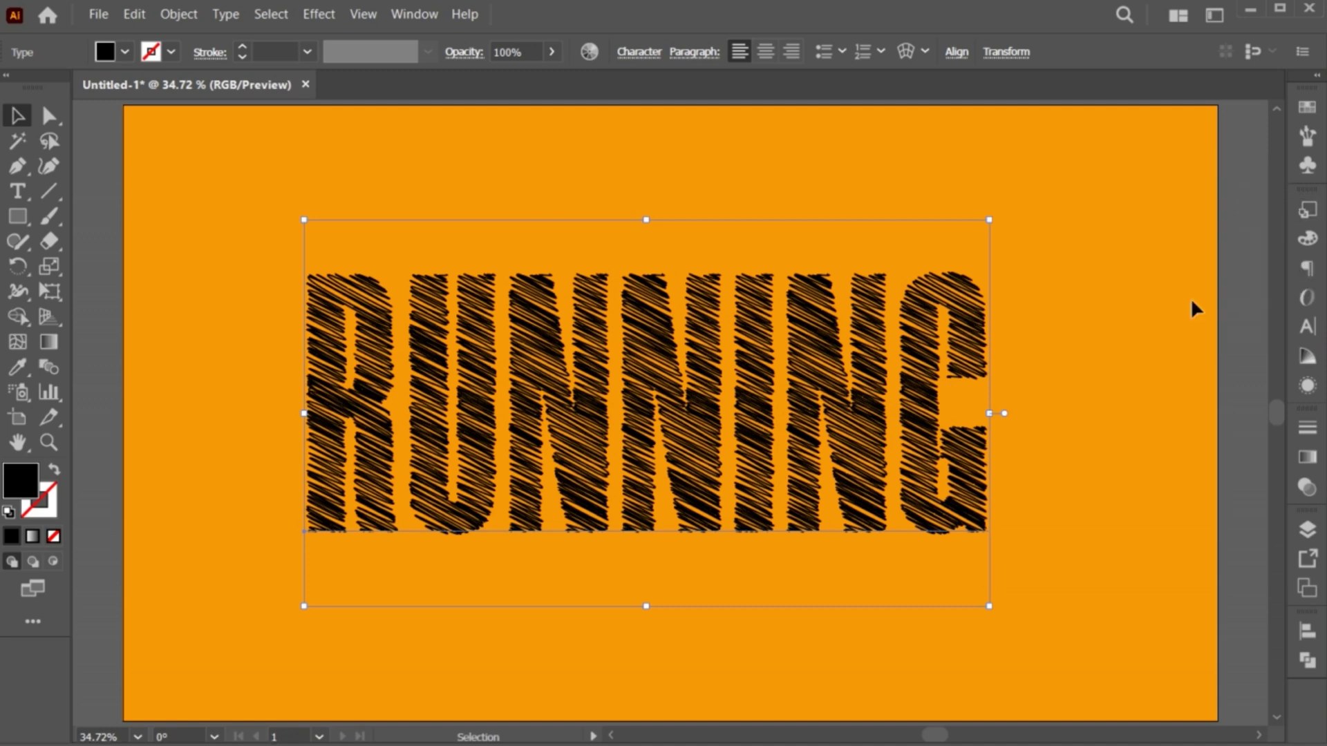
{"action": "left_click", "coordinate": [830, 643]}
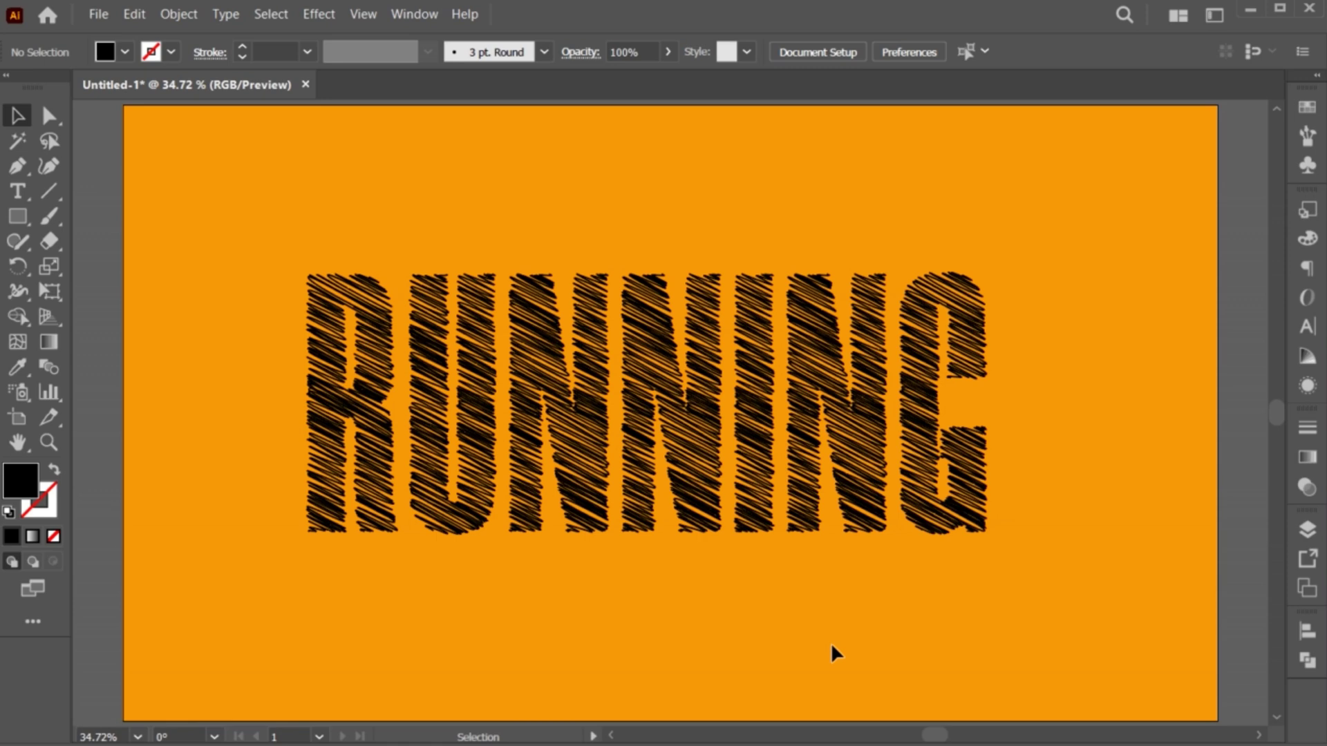
{"action": "left_click", "coordinate": [817, 517]}
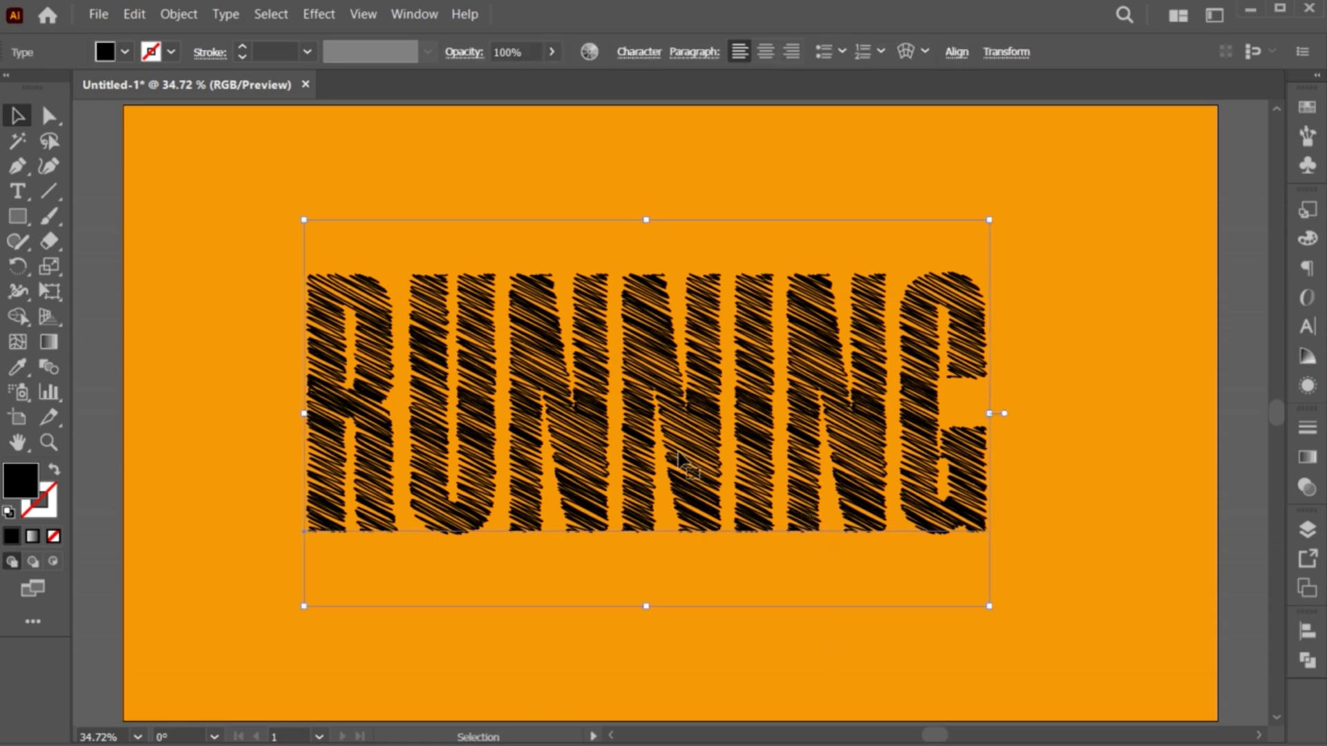
Step: Shear RUNNING with the Shear tool so its letters lean to the right
{"action": "left_click", "coordinate": [45, 260]}
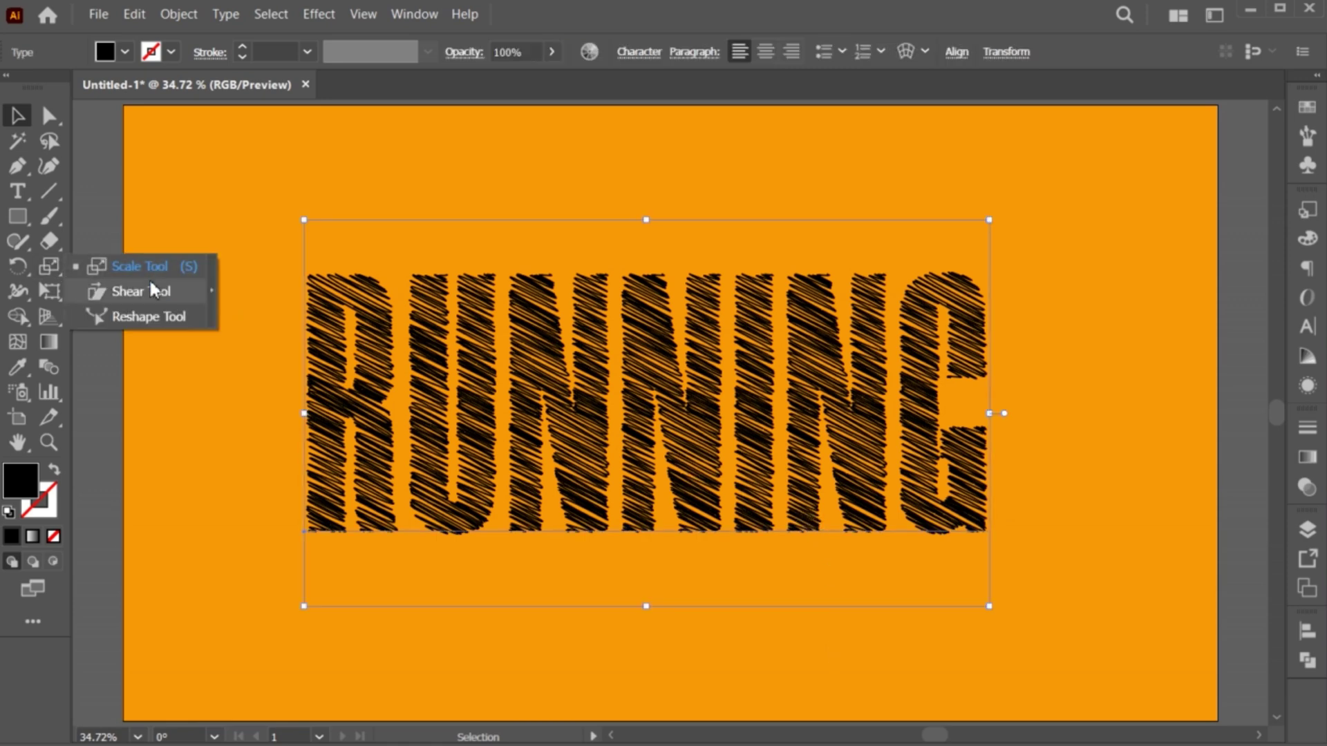
{"action": "left_click", "coordinate": [148, 281]}
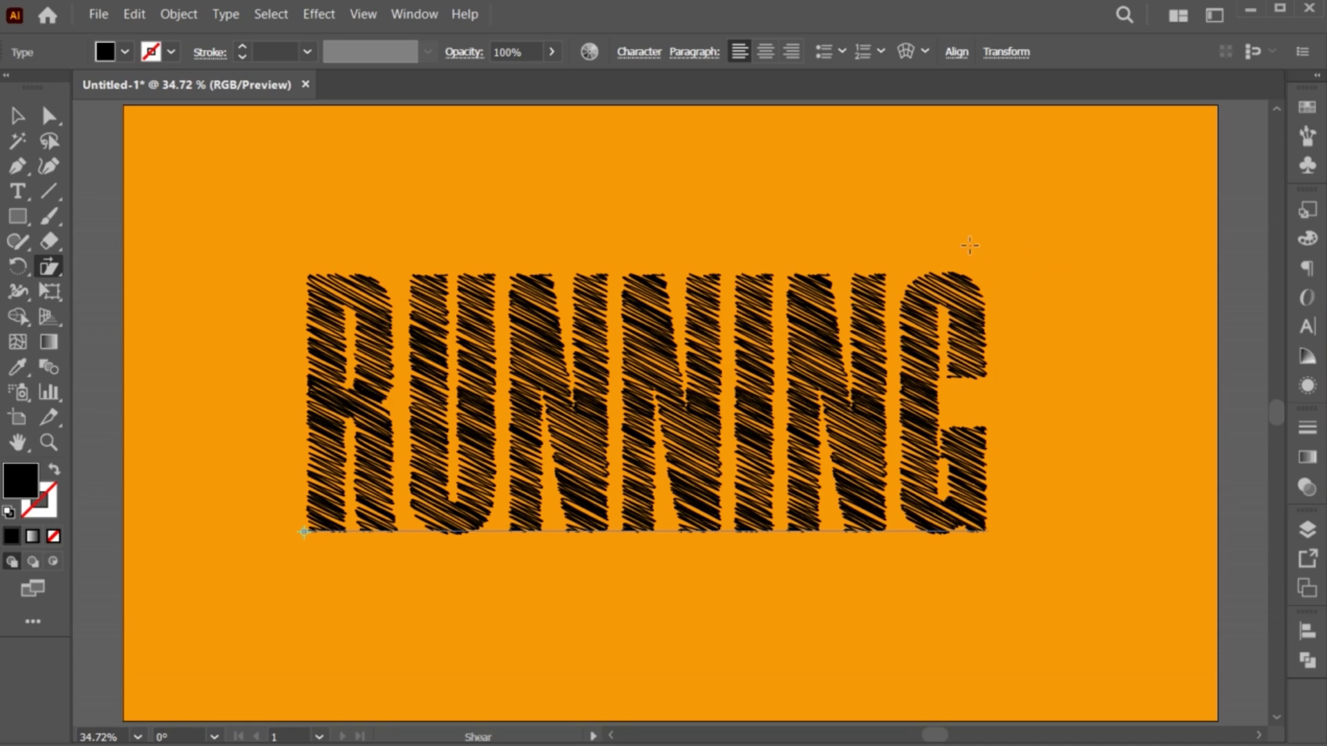
{"action": "left_click_drag", "start_coordinate": [967, 247], "coordinate": [975, 251]}
{"action": "key", "text": "v"}
{"action": "left_click", "coordinate": [909, 620]}
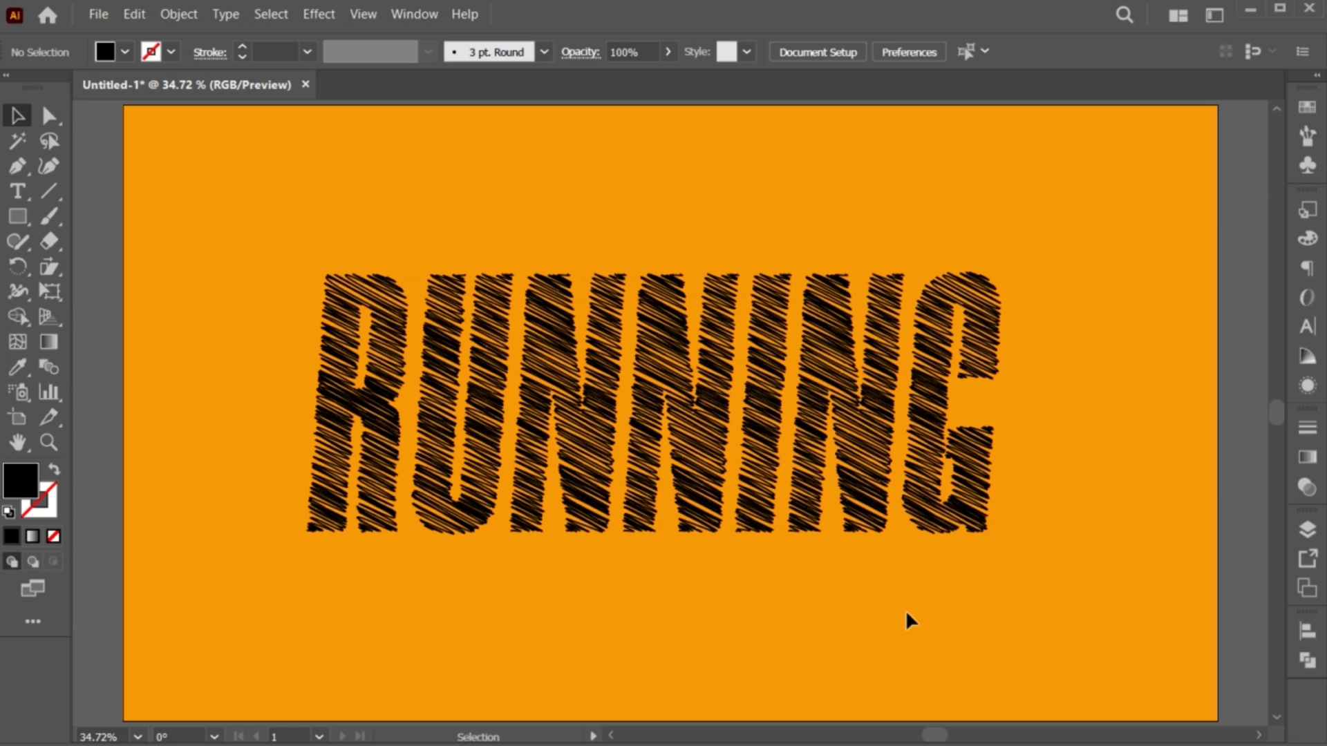
{"action": "key", "text": "space"}
{"action": "left_click_drag", "start_coordinate": [749, 215], "coordinate": [750, 406]}
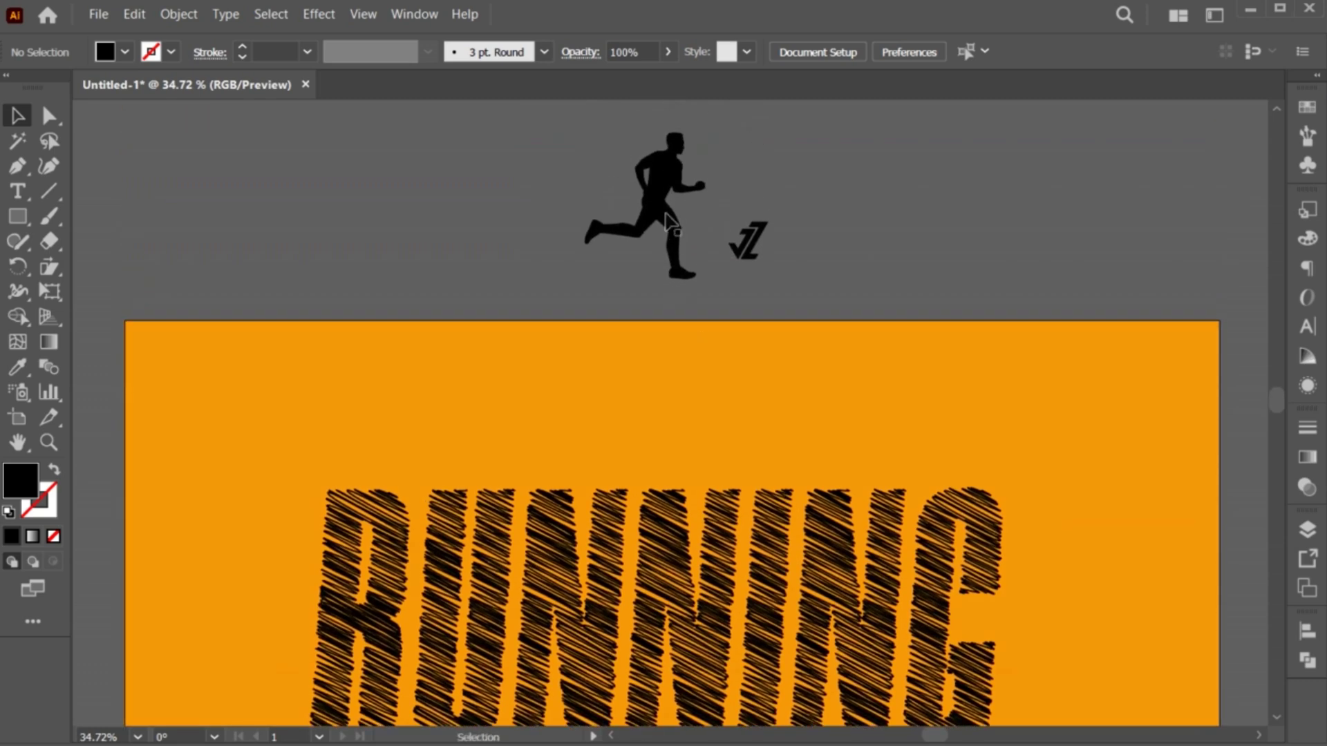
Step: Move the runner silhouette onto the G at the end of RUNNING
{"action": "left_click_drag", "start_coordinate": [669, 221], "coordinate": [1007, 627]}
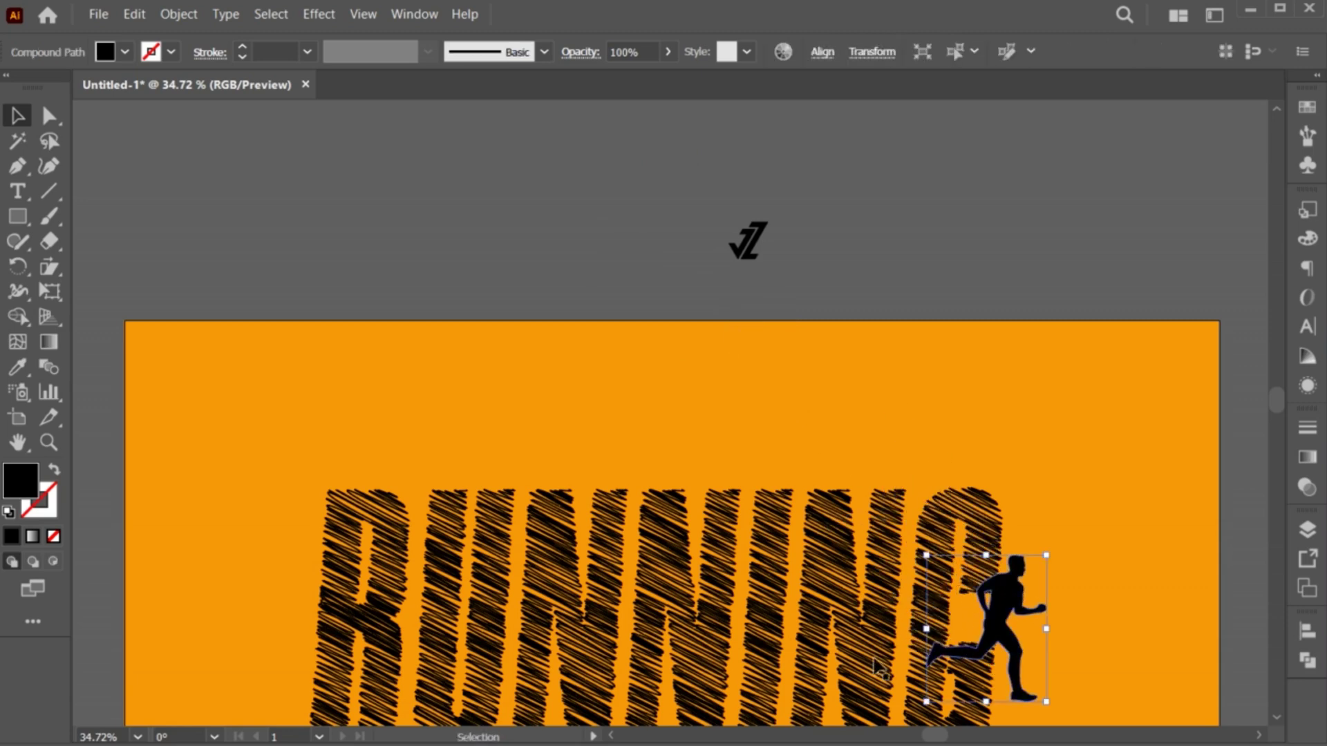
{"action": "key", "text": "space"}
{"action": "left_click_drag", "start_coordinate": [869, 639], "coordinate": [856, 453]}
{"action": "left_click", "coordinate": [983, 625]}
{"action": "key", "text": "space"}
{"action": "left_click_drag", "start_coordinate": [982, 625], "coordinate": [993, 597]}
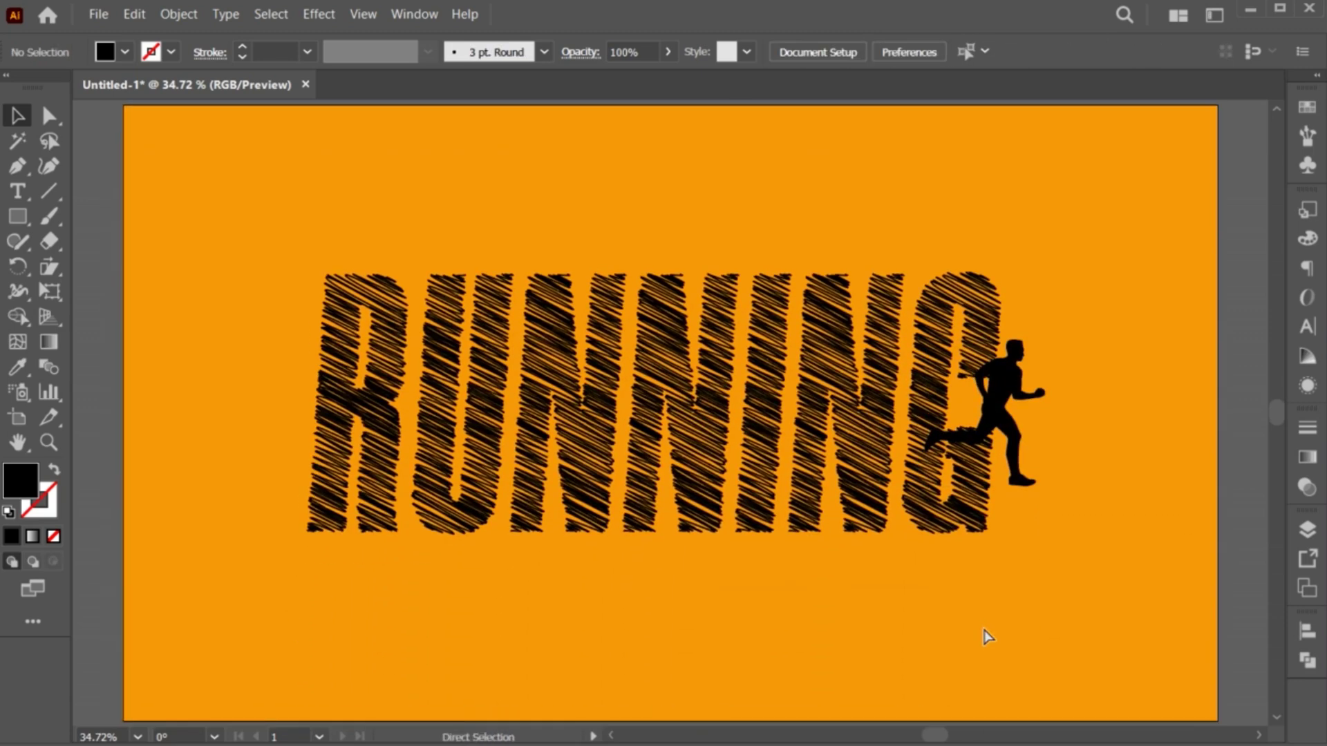
Step: Enlarge the runner, then shift it and RUNNING left together
{"action": "left_click", "coordinate": [1014, 464]}
{"action": "left_click_drag", "start_coordinate": [1038, 482], "coordinate": [1120, 488]}
{"action": "left_click_drag", "start_coordinate": [987, 566], "coordinate": [891, 515]}
{"action": "left_click_drag", "start_coordinate": [881, 563], "coordinate": [833, 563]}
{"action": "left_click", "coordinate": [905, 628]}
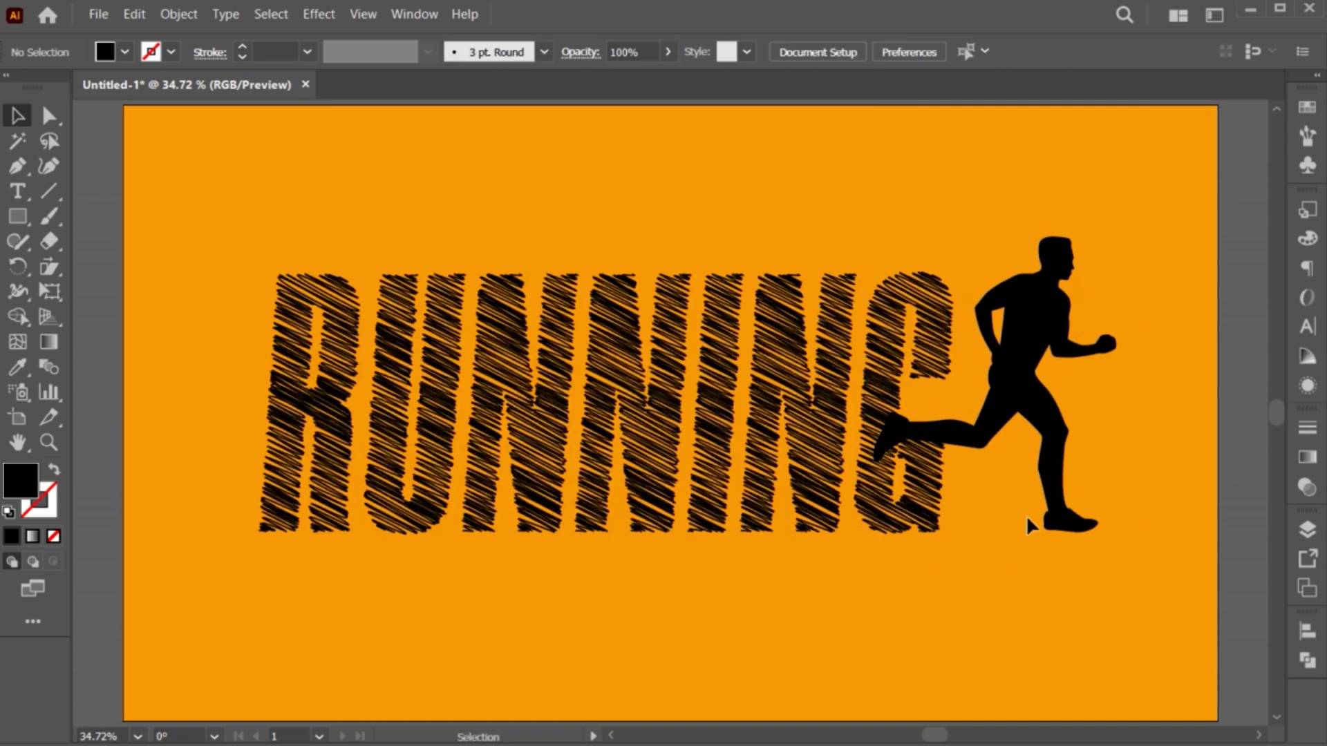
Step: Apply the saved scribble graphic style to the runner and make its hatching black
{"action": "left_click", "coordinate": [1057, 488]}
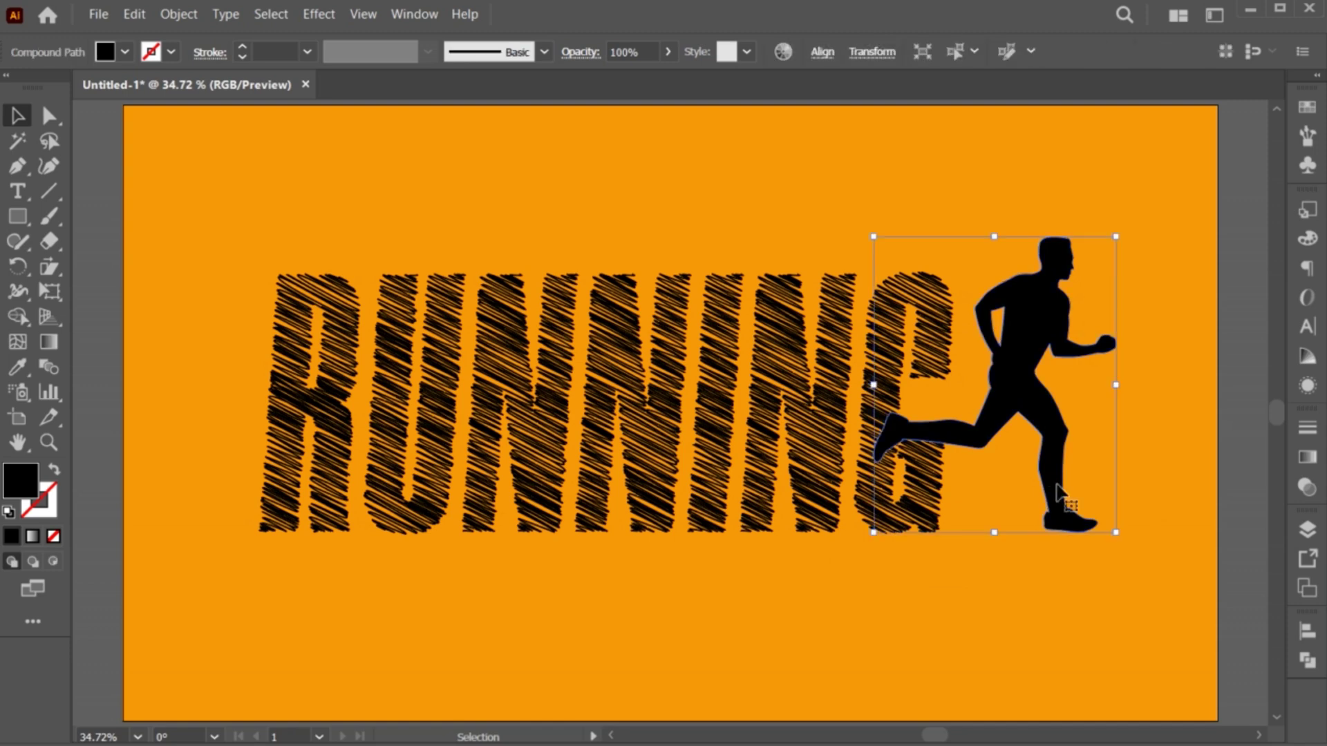
{"action": "left_click", "coordinate": [1306, 211]}
{"action": "left_click", "coordinate": [1093, 273]}
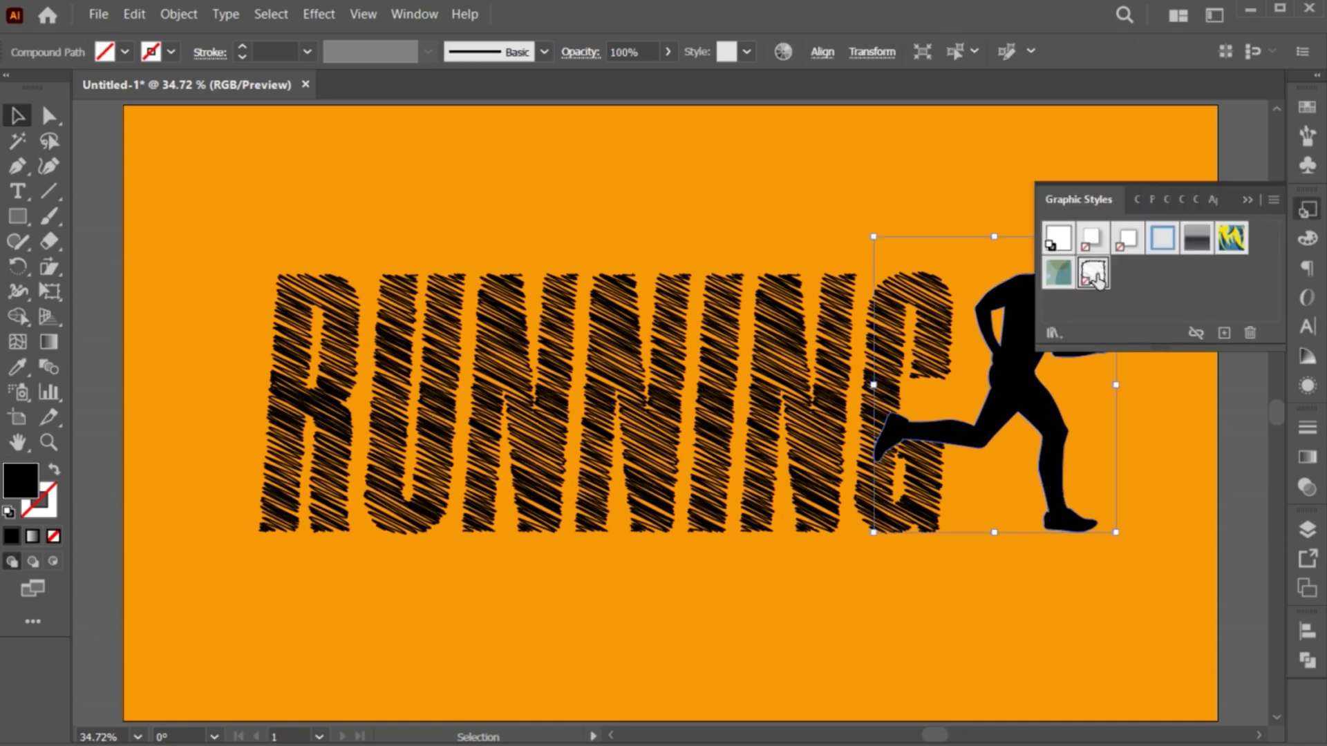
{"action": "left_click", "coordinate": [1242, 193]}
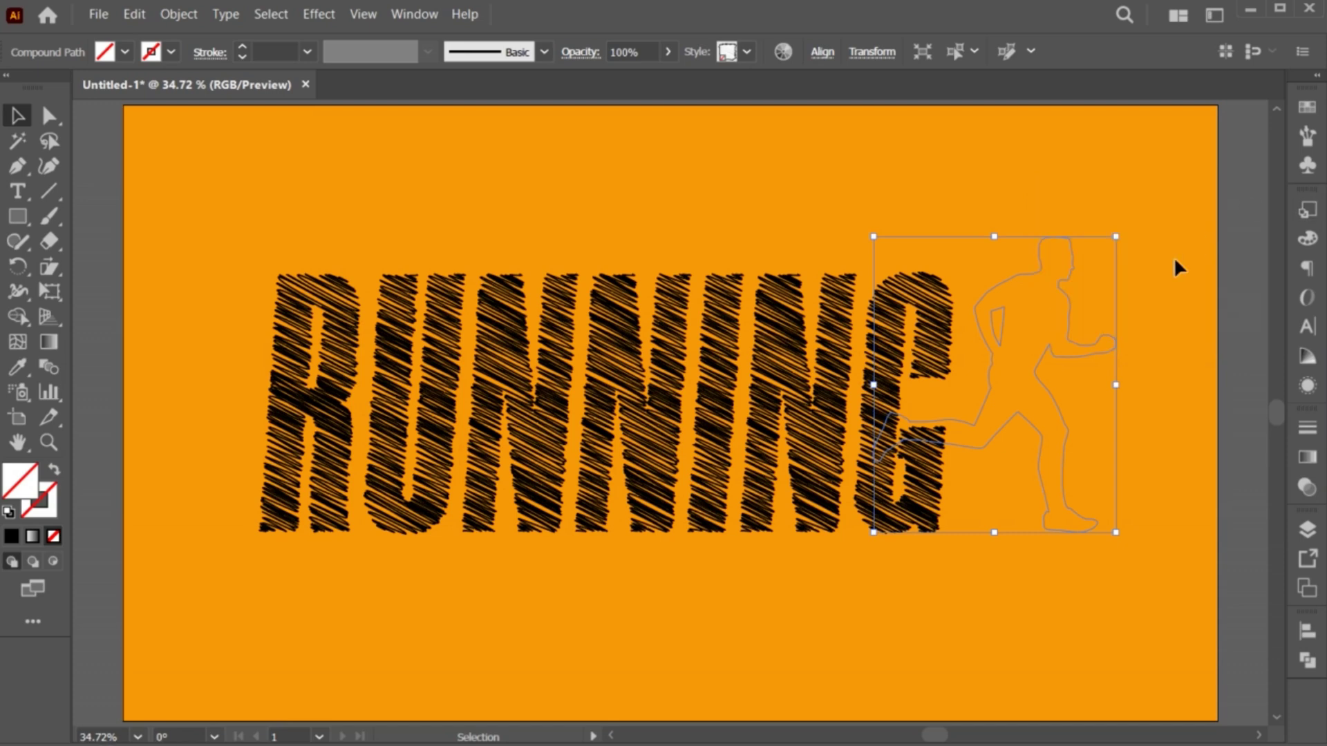
{"action": "left_click", "coordinate": [10, 537]}
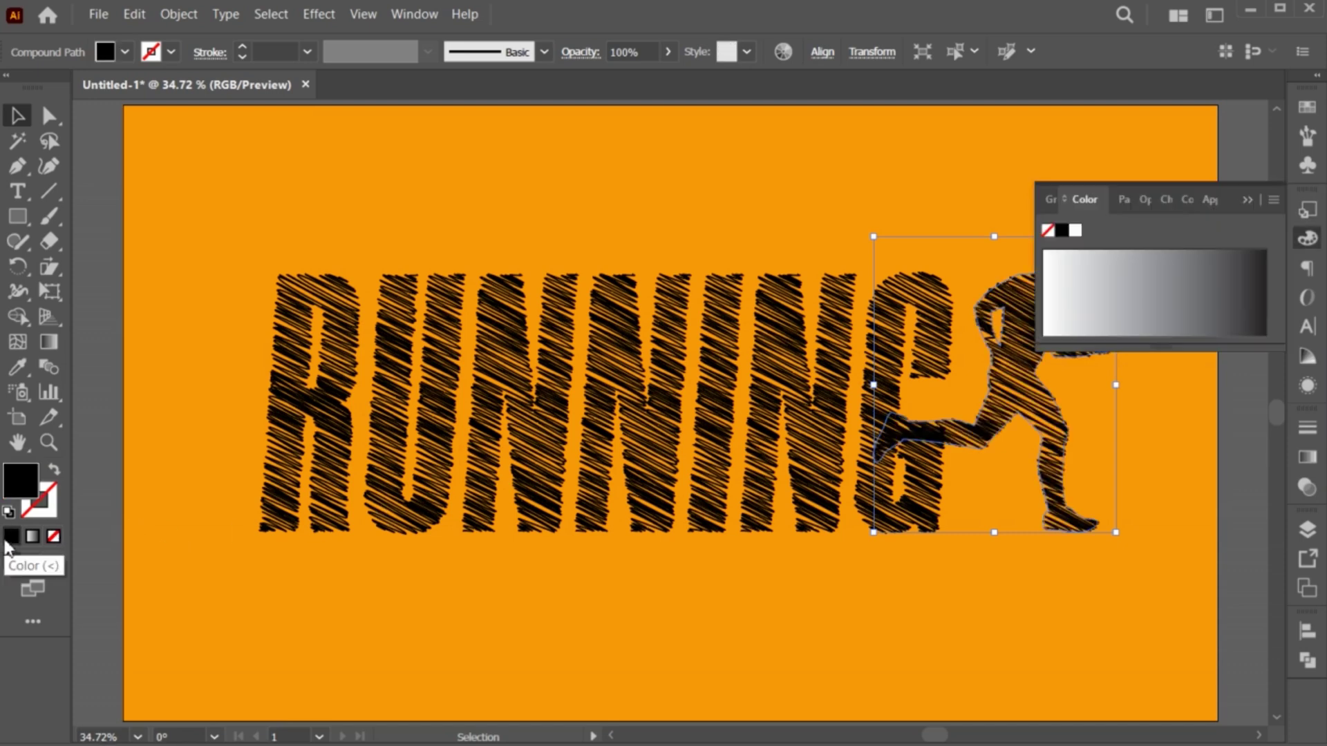
{"action": "left_click", "coordinate": [1253, 192]}
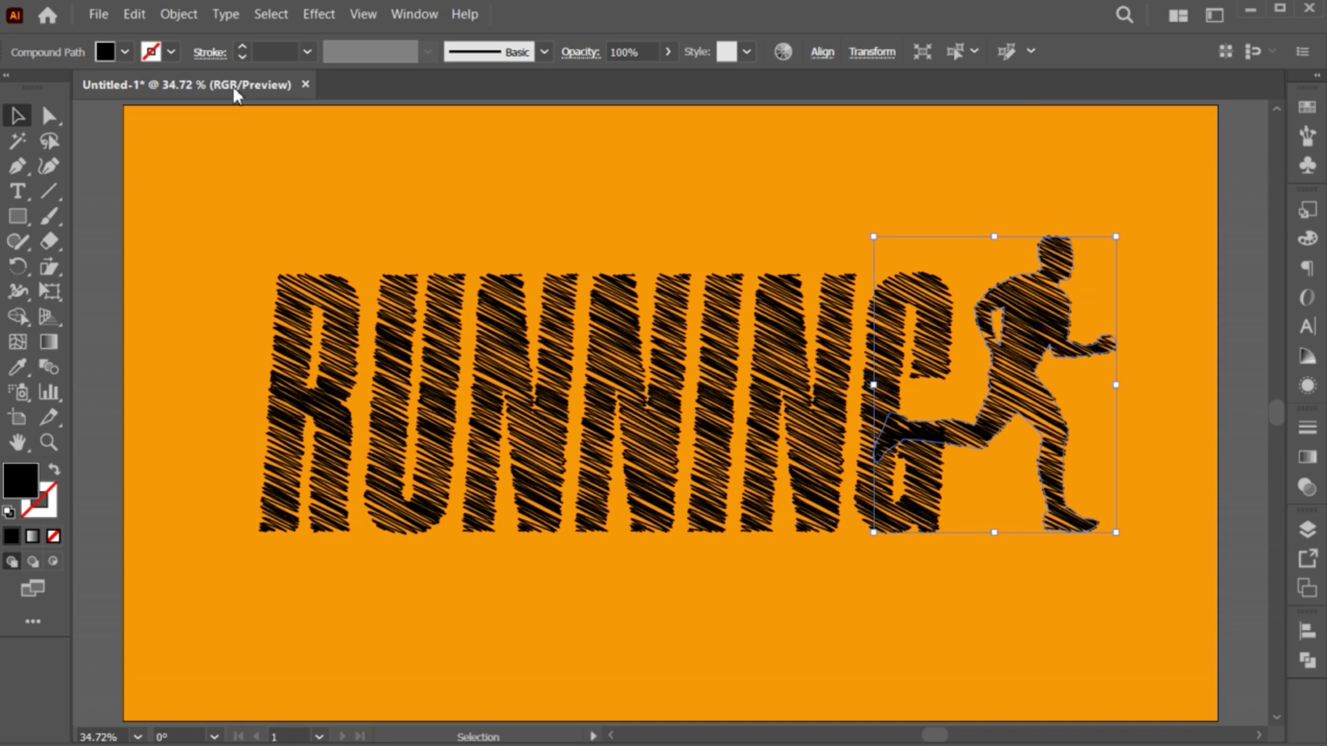
Step: Copy the runner, then expand its scribble appearance and its fill and stroke into paths
{"action": "left_click", "coordinate": [134, 15]}
{"action": "left_click", "coordinate": [162, 103]}
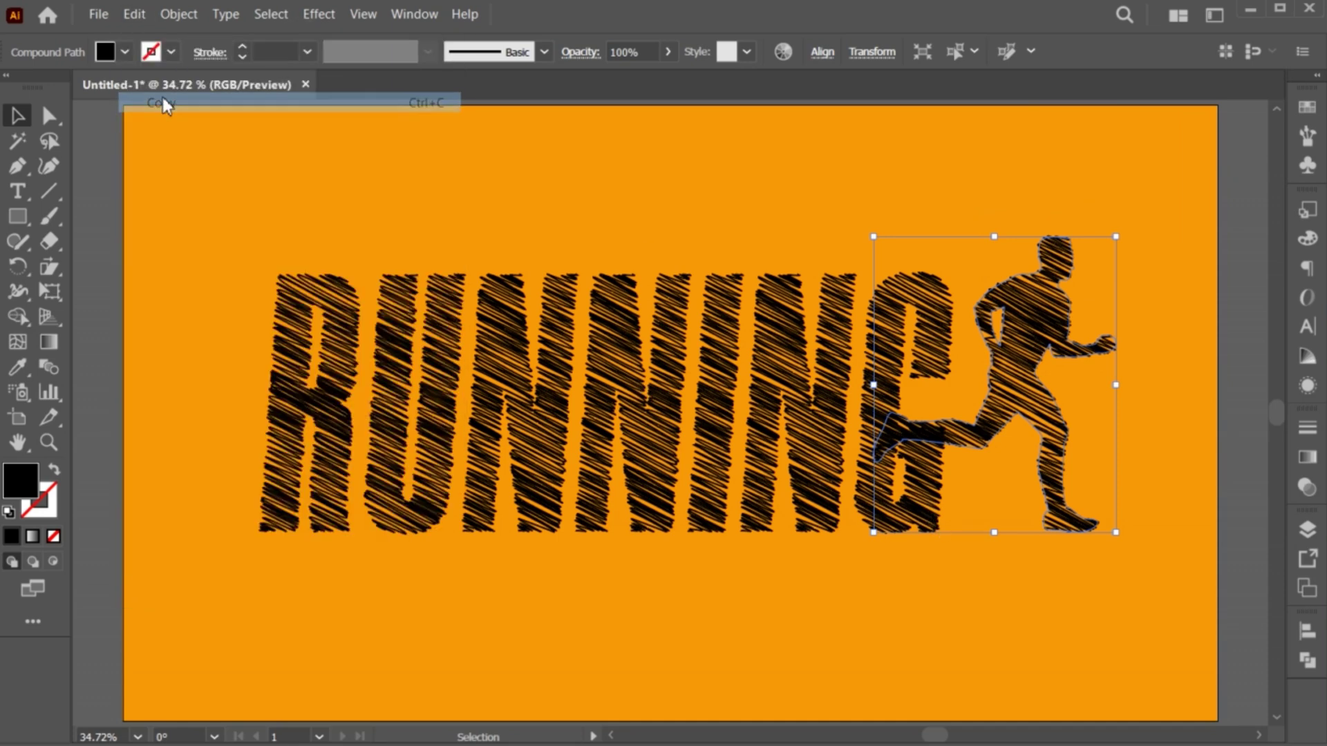
{"action": "left_click", "coordinate": [177, 15]}
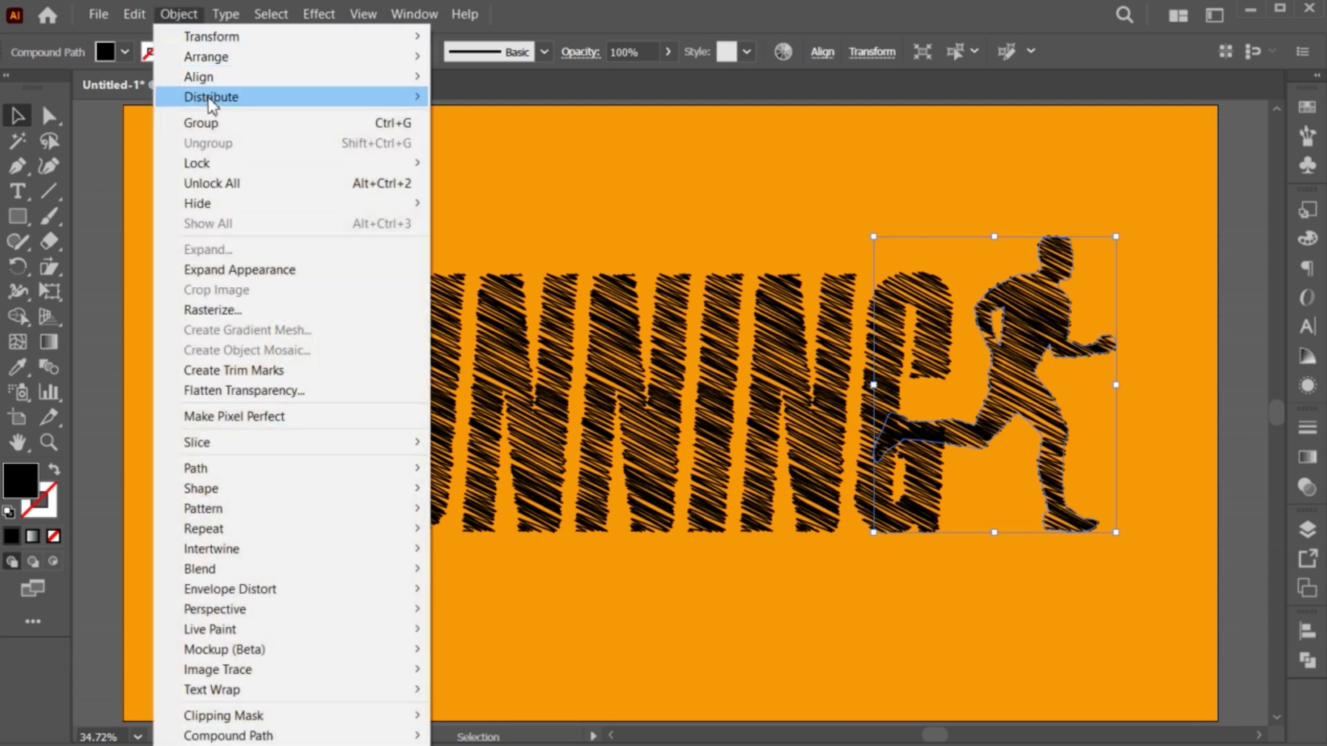
{"action": "left_click", "coordinate": [259, 271]}
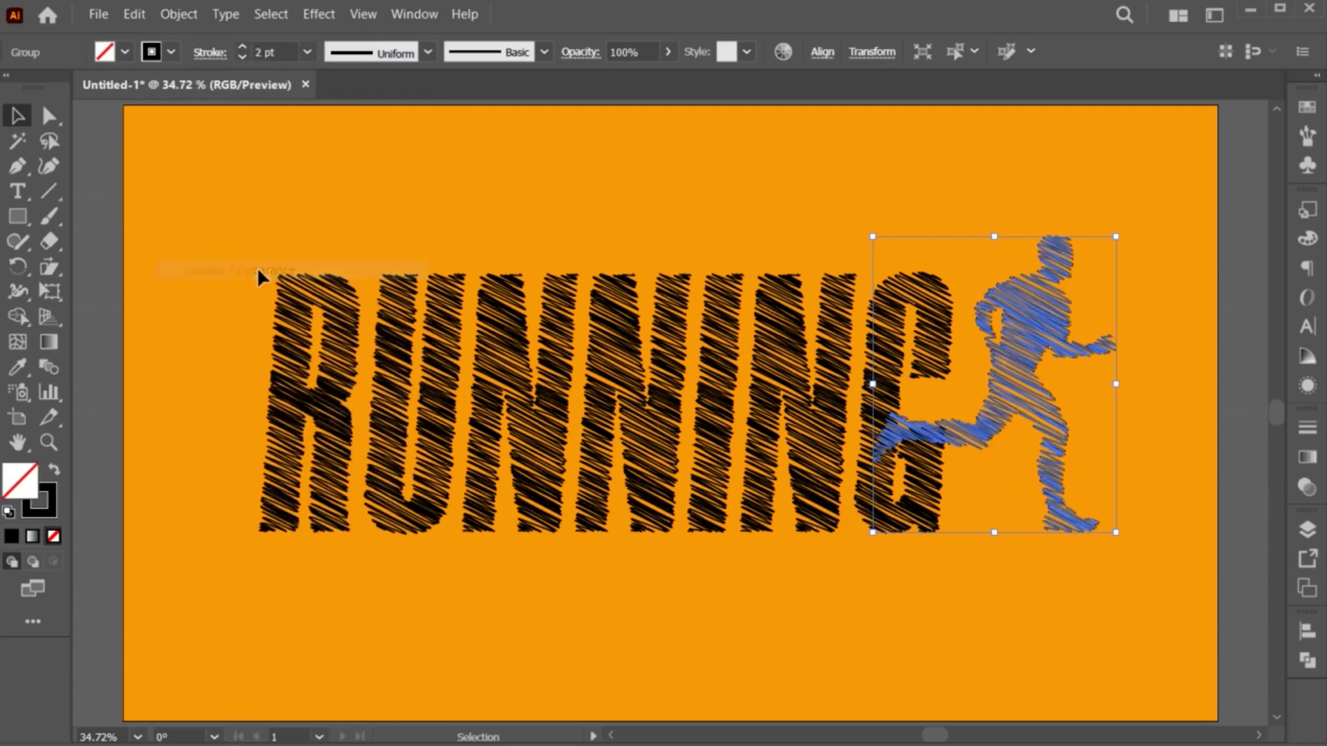
{"action": "left_click", "coordinate": [181, 15]}
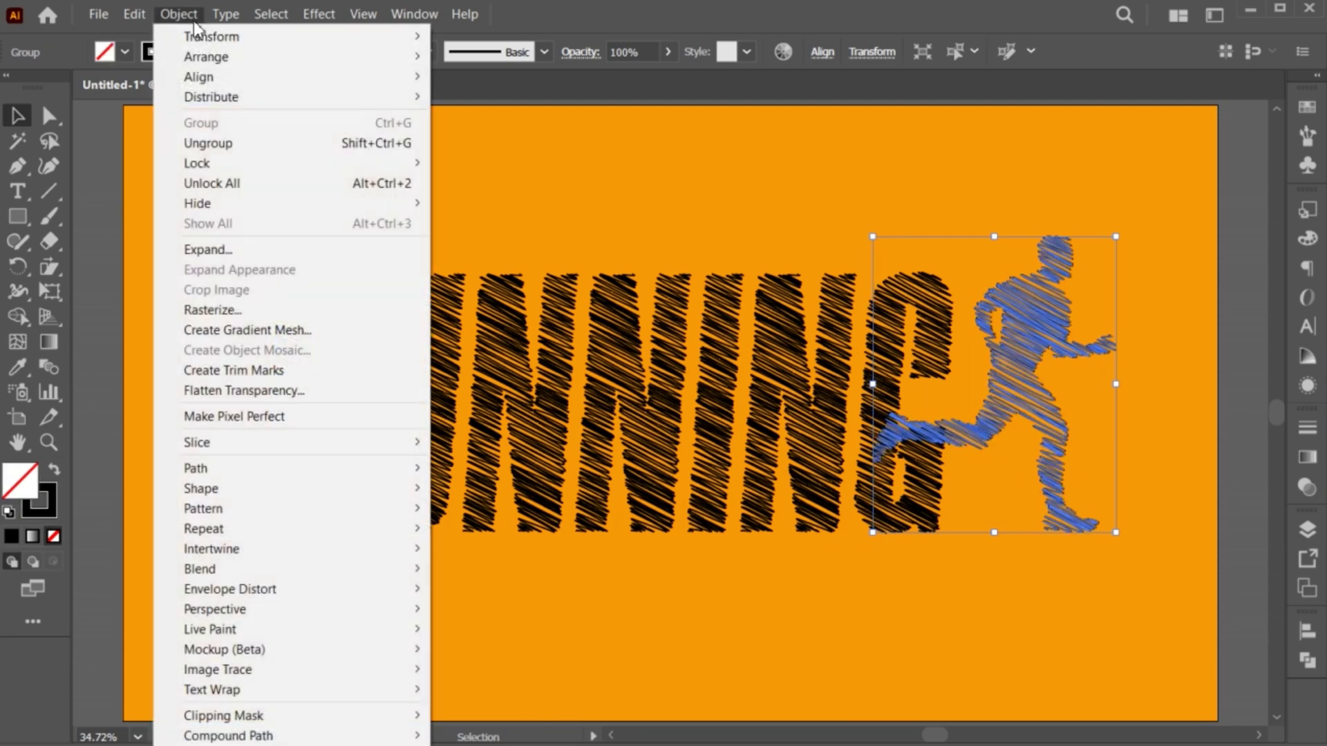
{"action": "left_click", "coordinate": [245, 251]}
{"action": "left_click", "coordinate": [712, 539]}
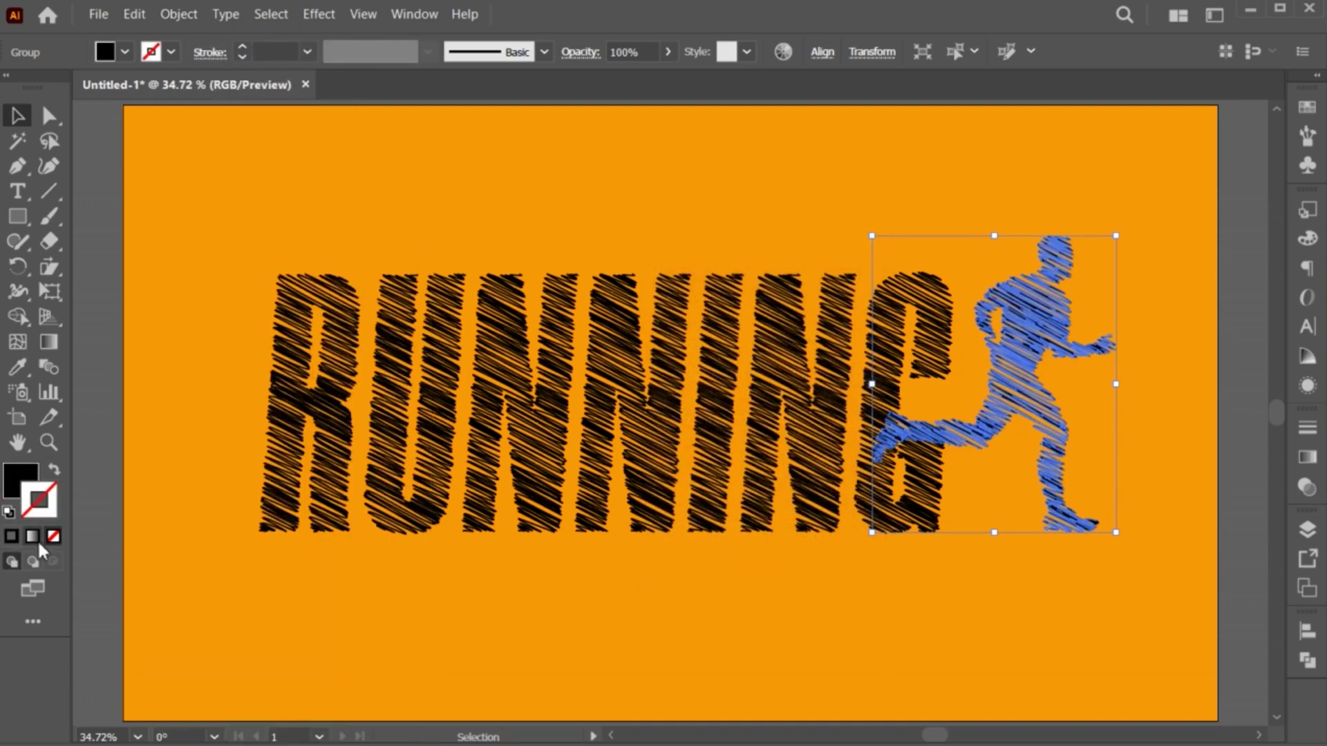
Step: Give the runner an orange outline sampled from the background with the Eyedropper
{"action": "left_click", "coordinate": [12, 539]}
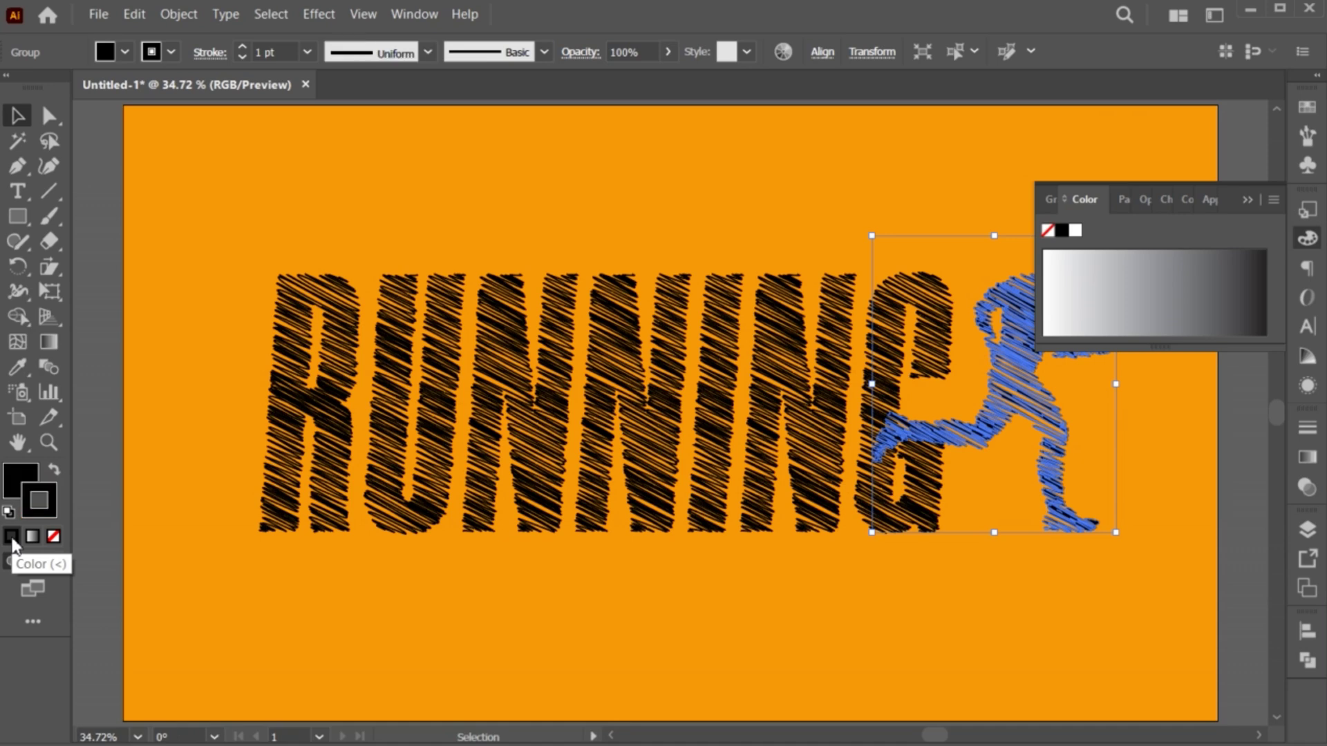
{"action": "left_click", "coordinate": [1245, 200]}
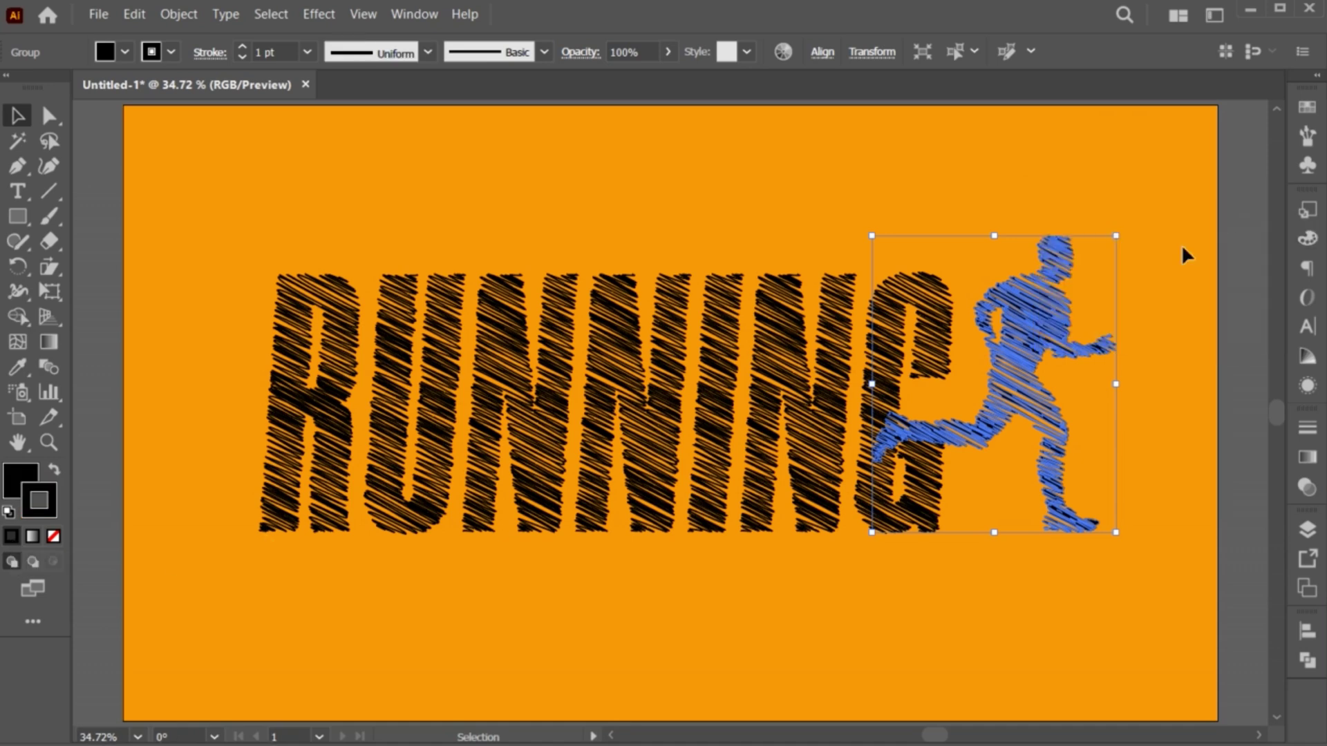
{"action": "left_click", "coordinate": [18, 366]}
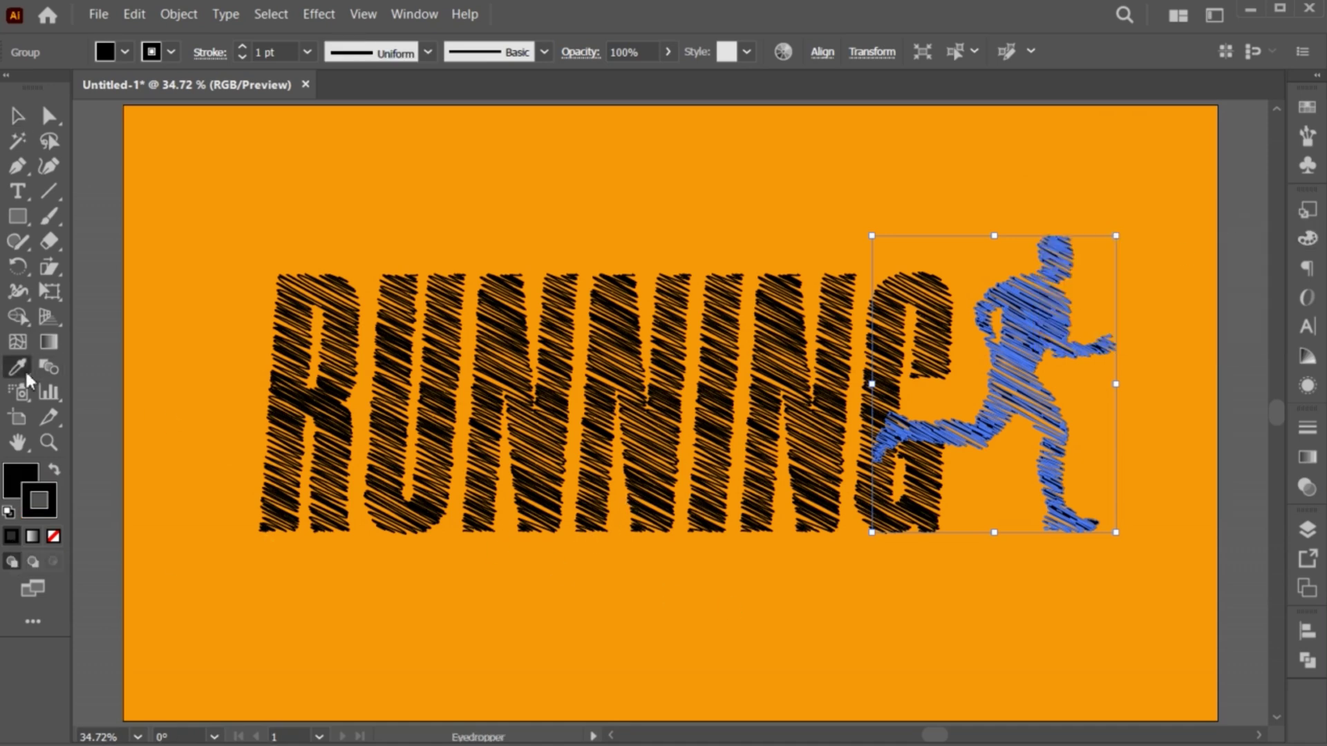
{"action": "left_click", "coordinate": [421, 219]}
{"action": "key", "text": "v"}
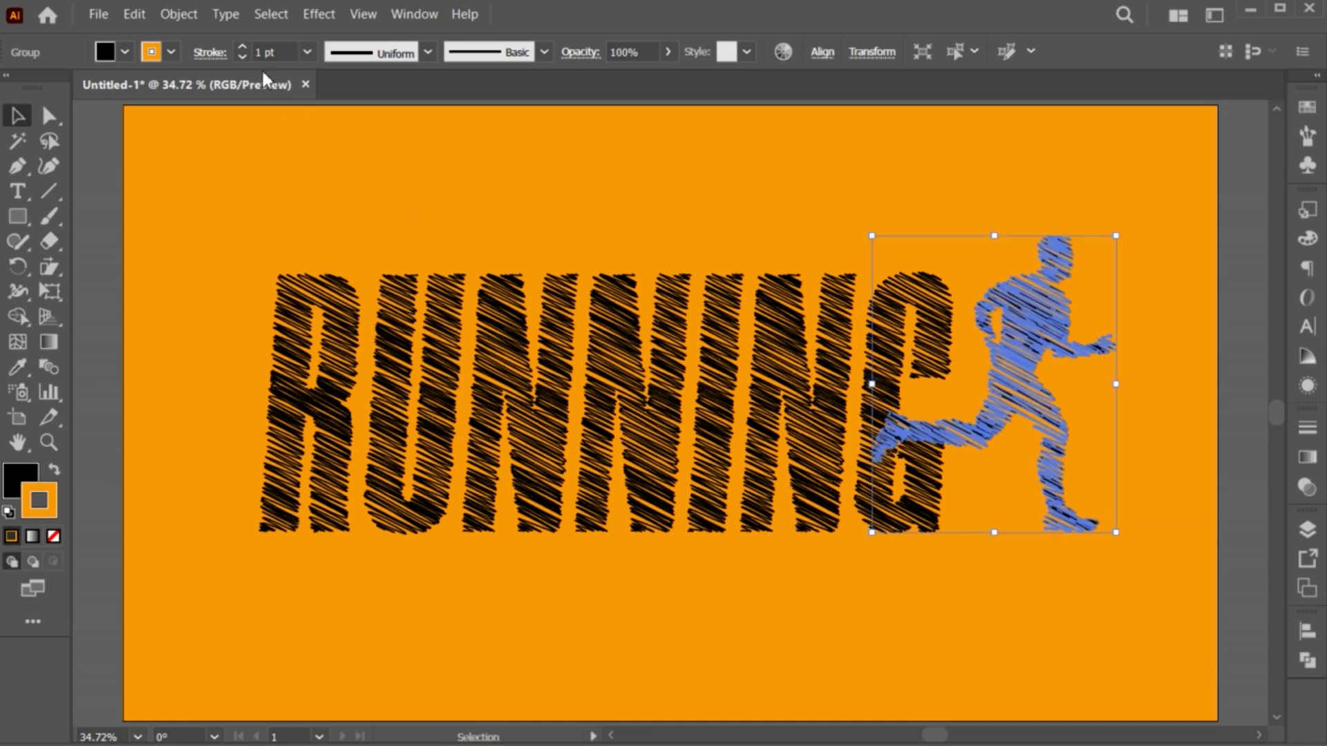
Step: Set the runner's outline to about 9 pt, aligned outside the shape
{"action": "left_click", "coordinate": [240, 46]}
{"action": "left_click", "coordinate": [241, 47]}
{"action": "left_click", "coordinate": [240, 47]}
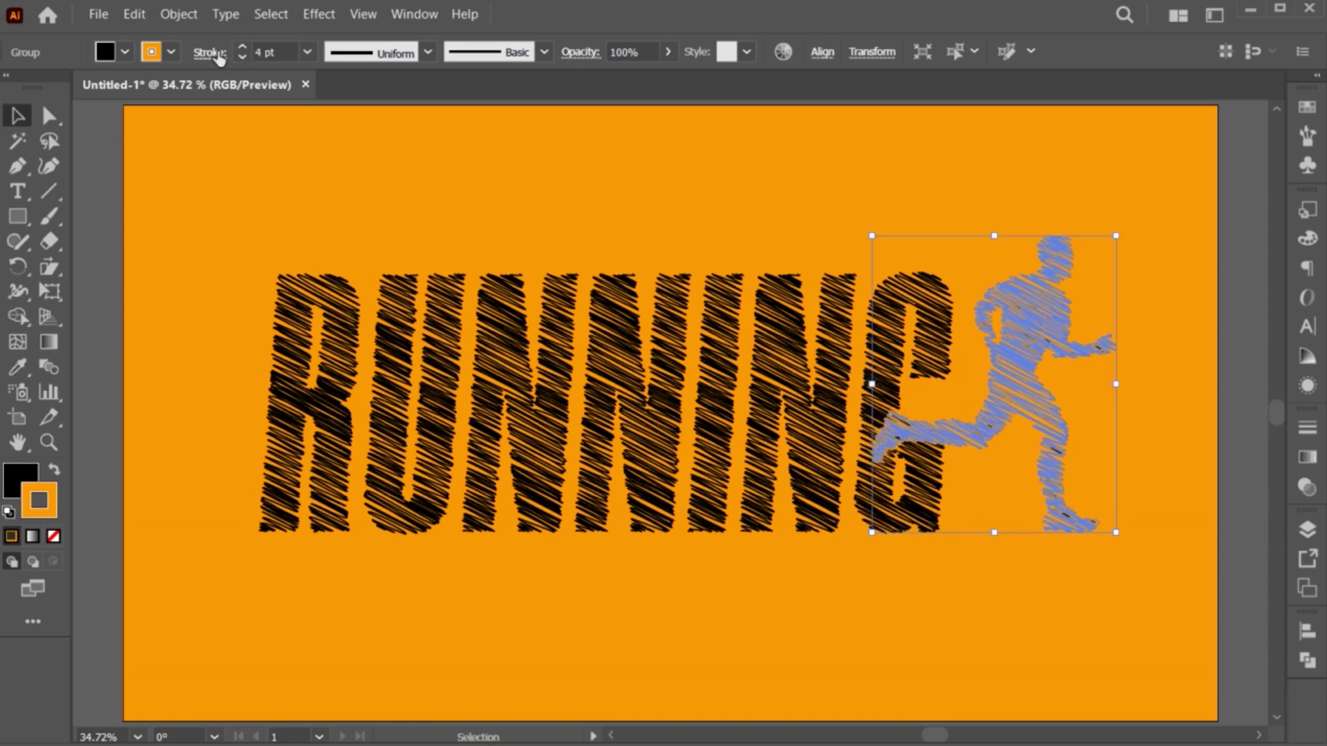
{"action": "left_click", "coordinate": [209, 52]}
{"action": "left_click", "coordinate": [116, 163]}
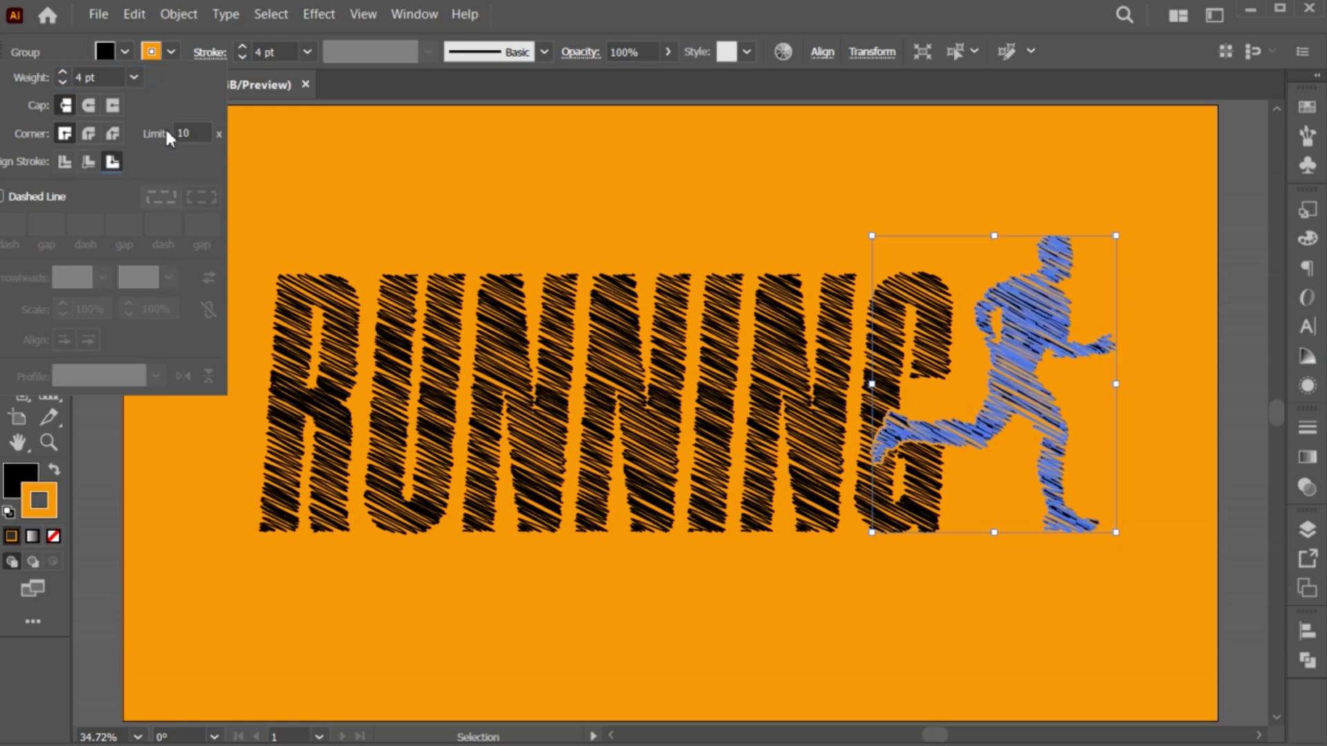
{"action": "left_click", "coordinate": [244, 46]}
{"action": "left_click", "coordinate": [244, 46]}
{"action": "left_click", "coordinate": [245, 45]}
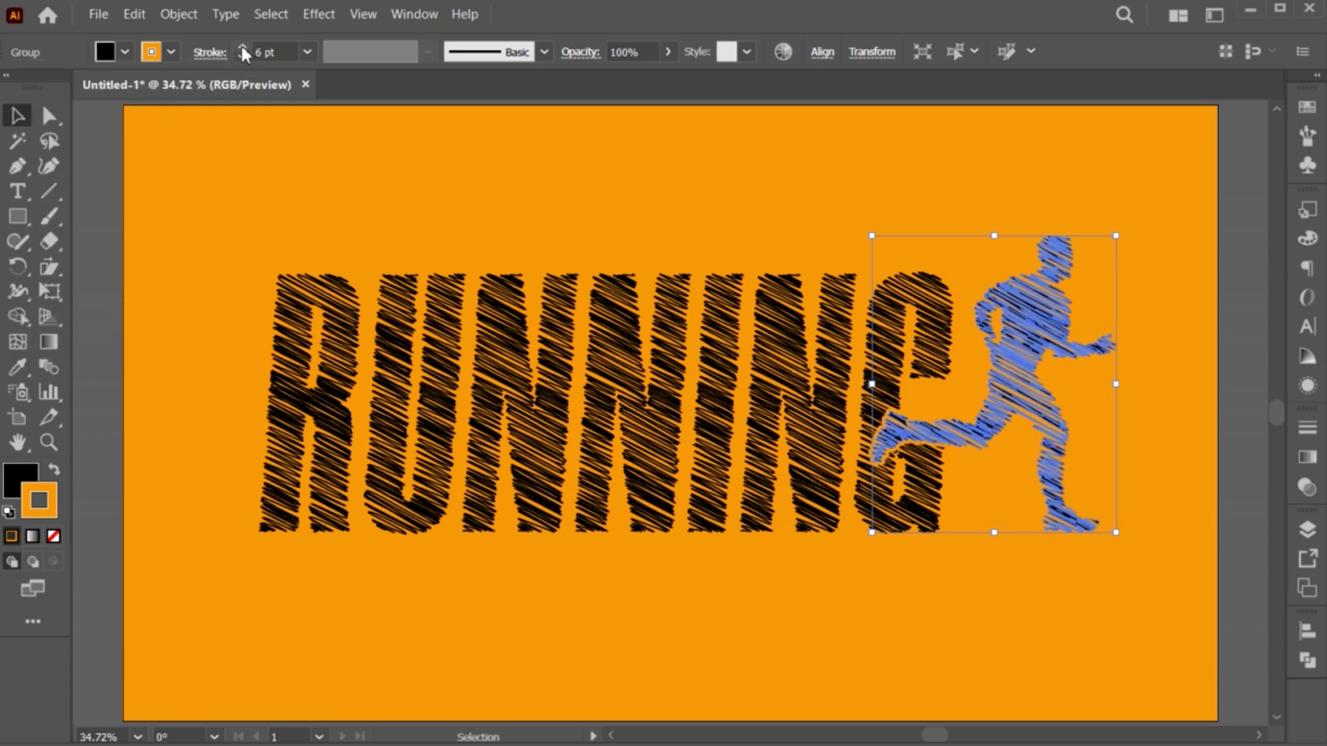
{"action": "left_click", "coordinate": [241, 46]}
{"action": "left_click", "coordinate": [241, 46]}
{"action": "left_click", "coordinate": [242, 47]}
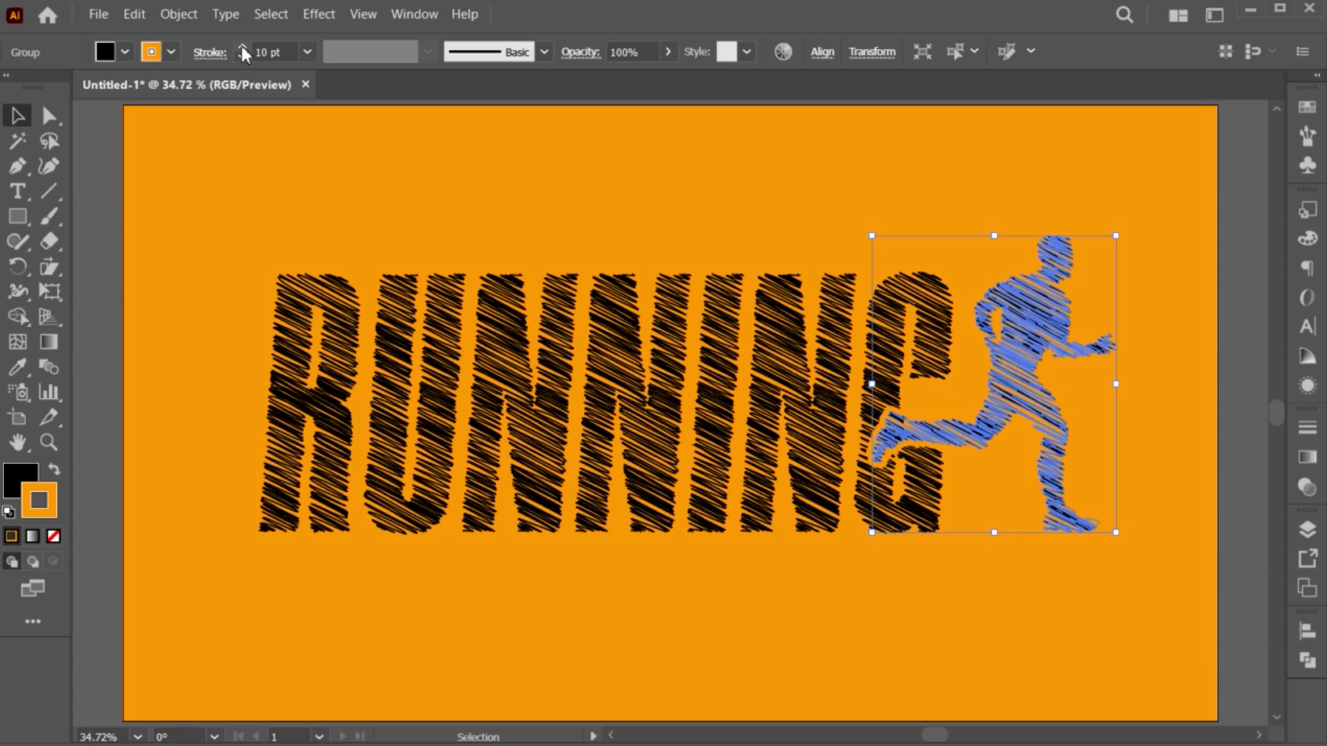
Step: Paste the copied runner in front of the outlined one
{"action": "left_click", "coordinate": [143, 18]}
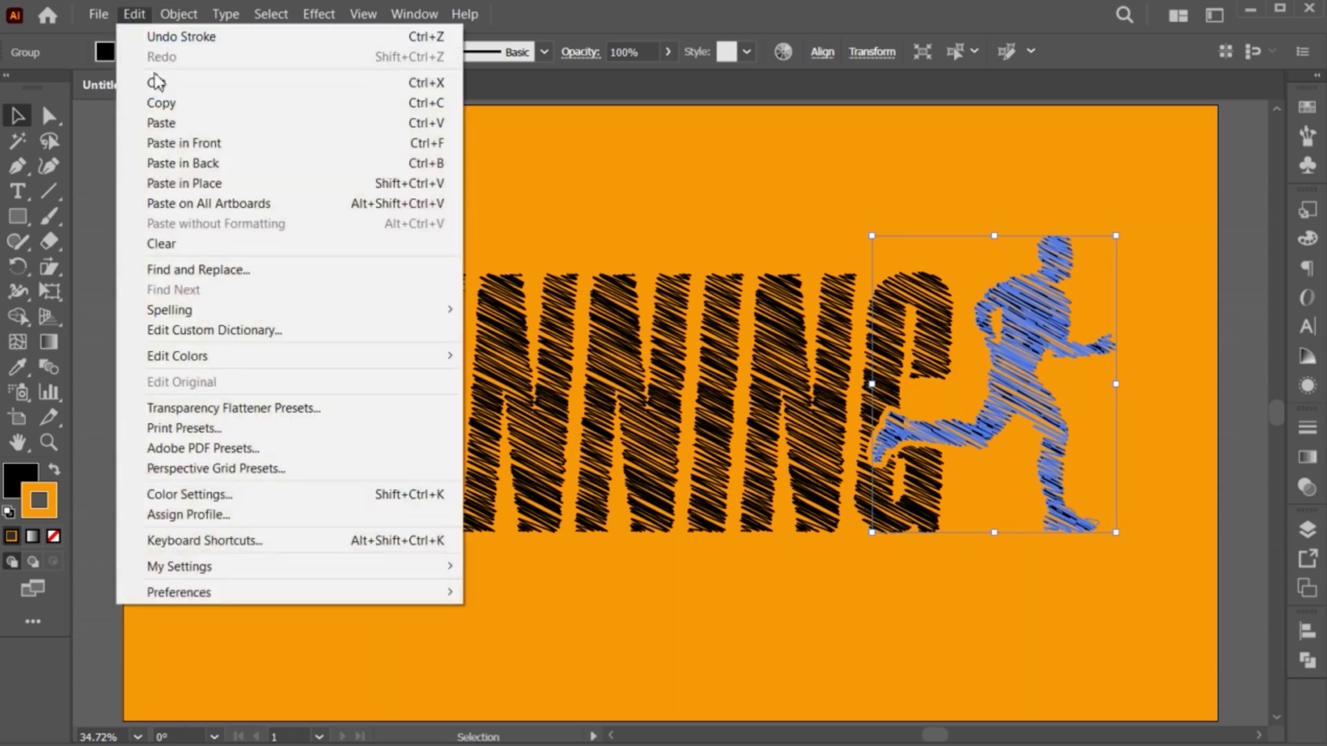
{"action": "left_click", "coordinate": [185, 139]}
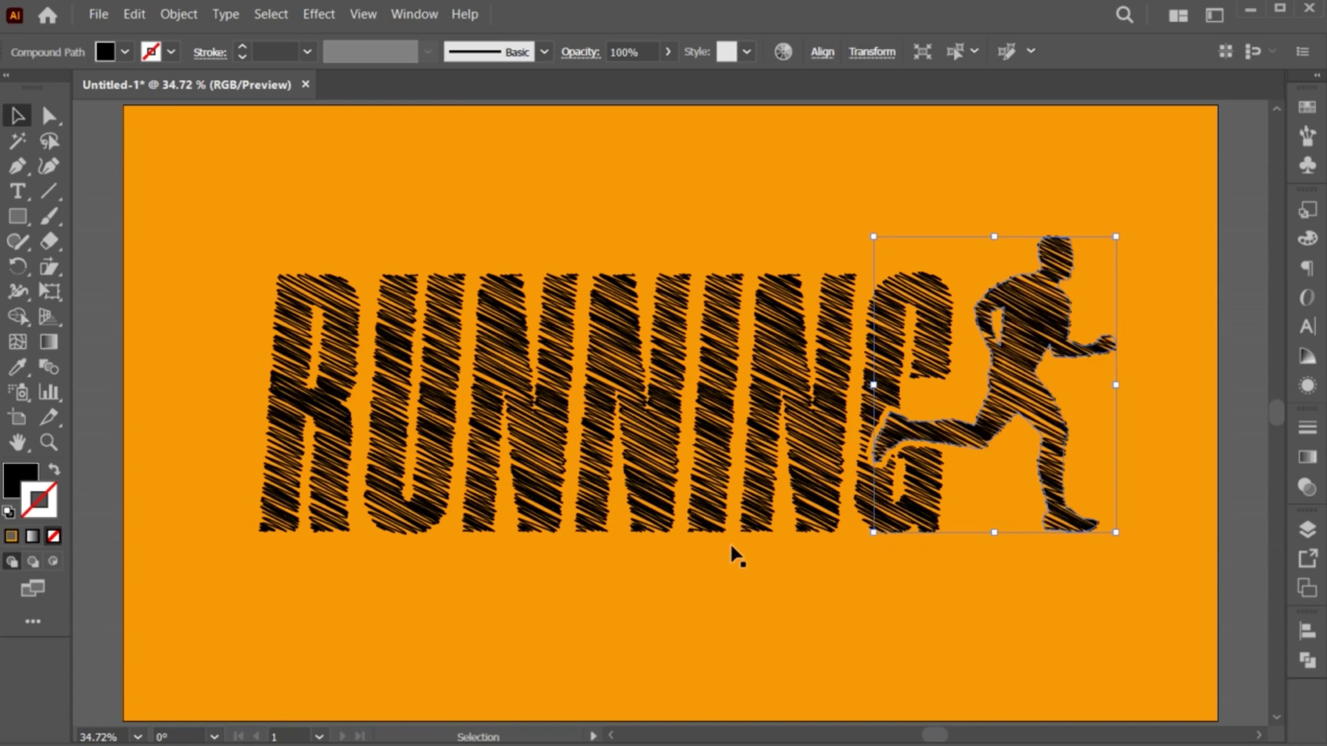
{"action": "left_click", "coordinate": [837, 573]}
Step: Paste the tagline 'Strong and determined, no excuses' as a new text line above RUNNING
{"action": "left_click", "coordinate": [18, 192]}
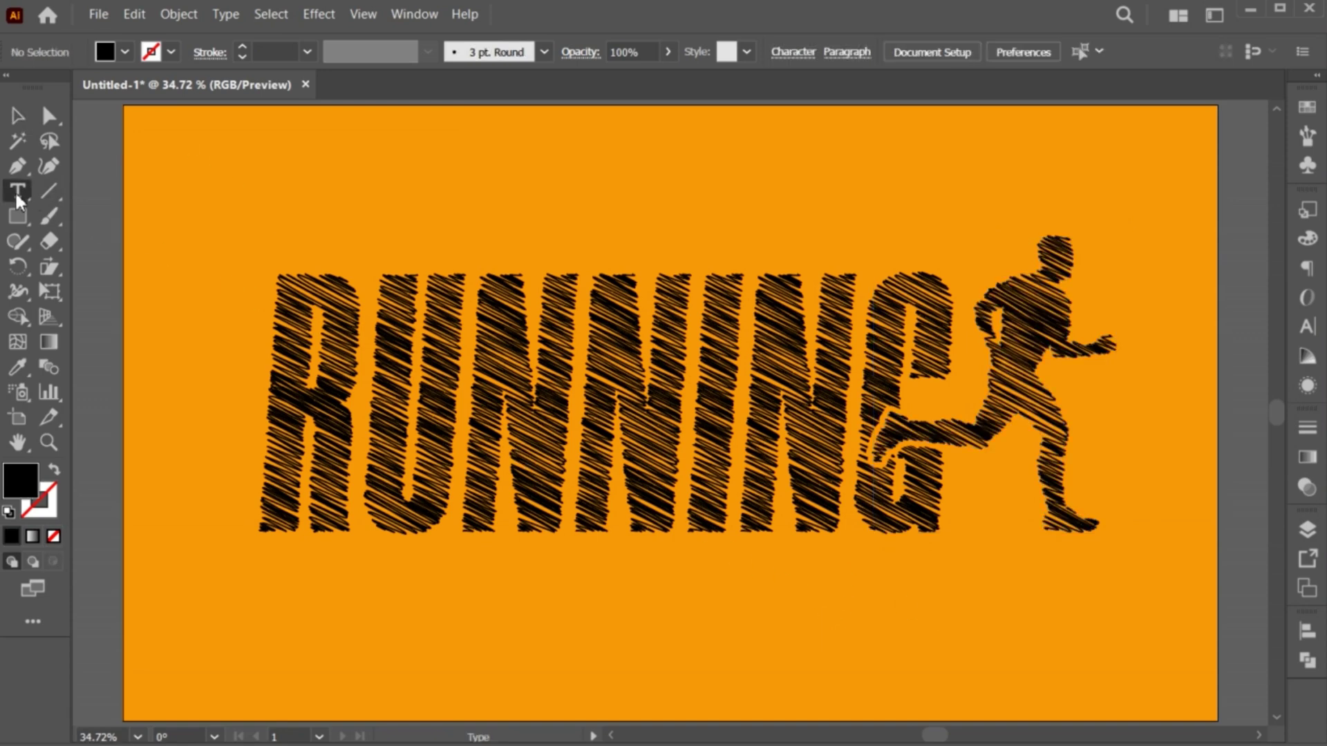
{"action": "left_click", "coordinate": [355, 209]}
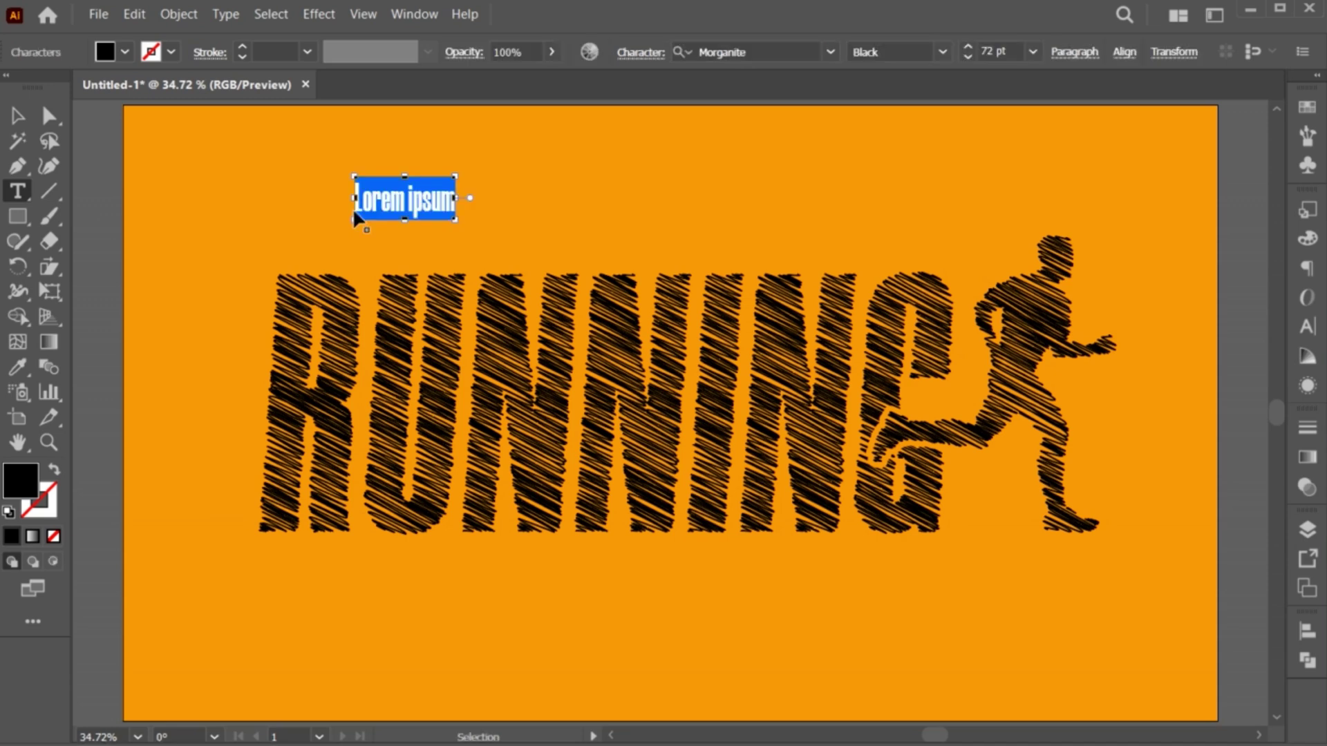
{"action": "type", "text": "Strong and determined, no excuses"}
{"action": "key", "text": "Escape"}
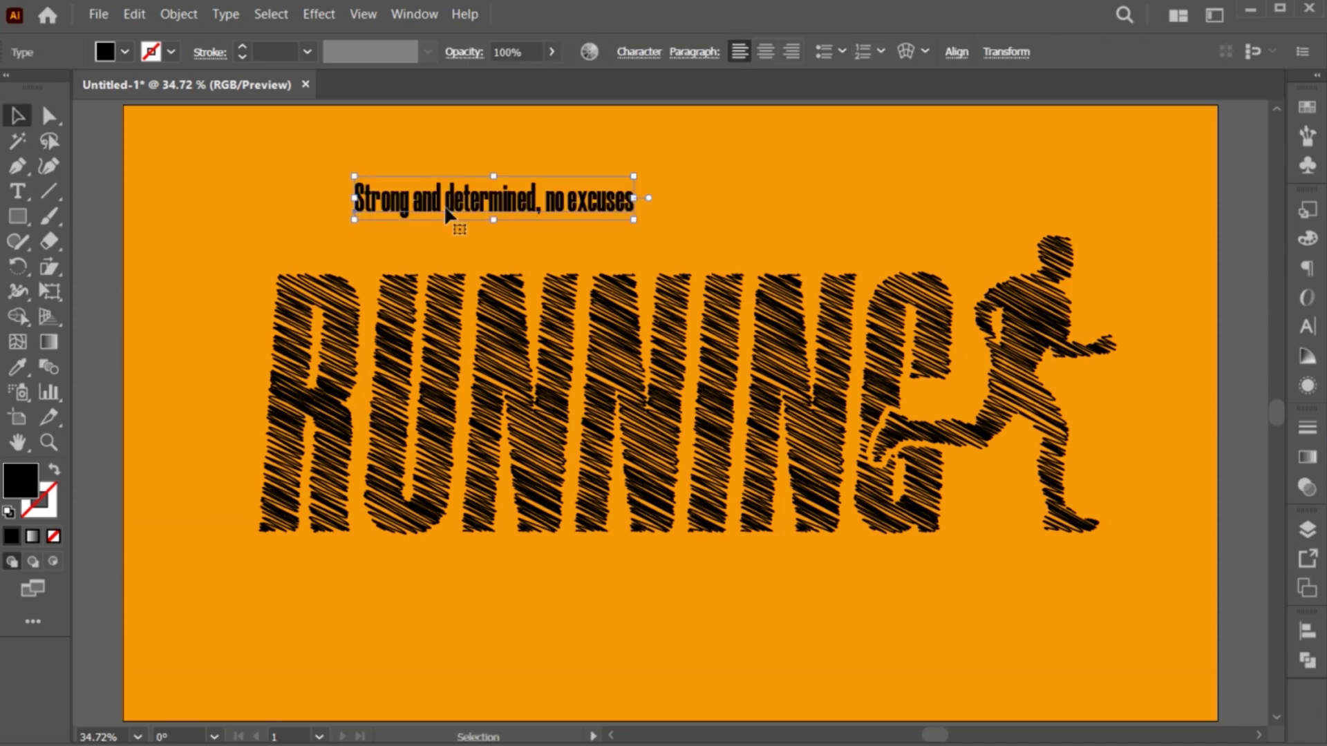
Step: Change the tagline to UPPERCASE, shrink it slightly and place it just above RUNNING
{"action": "left_click", "coordinate": [226, 13]}
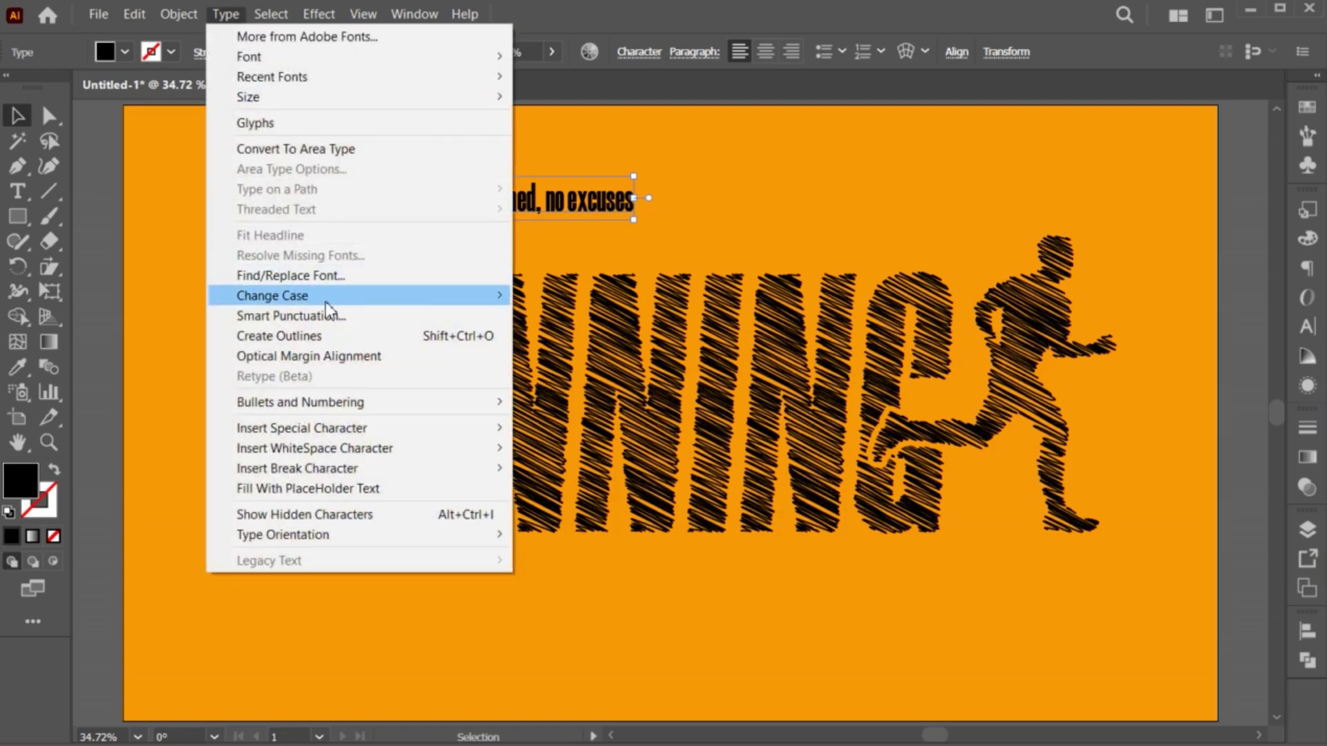
{"action": "mouse_move", "coordinate": [277, 293]}
{"action": "left_click", "coordinate": [563, 293]}
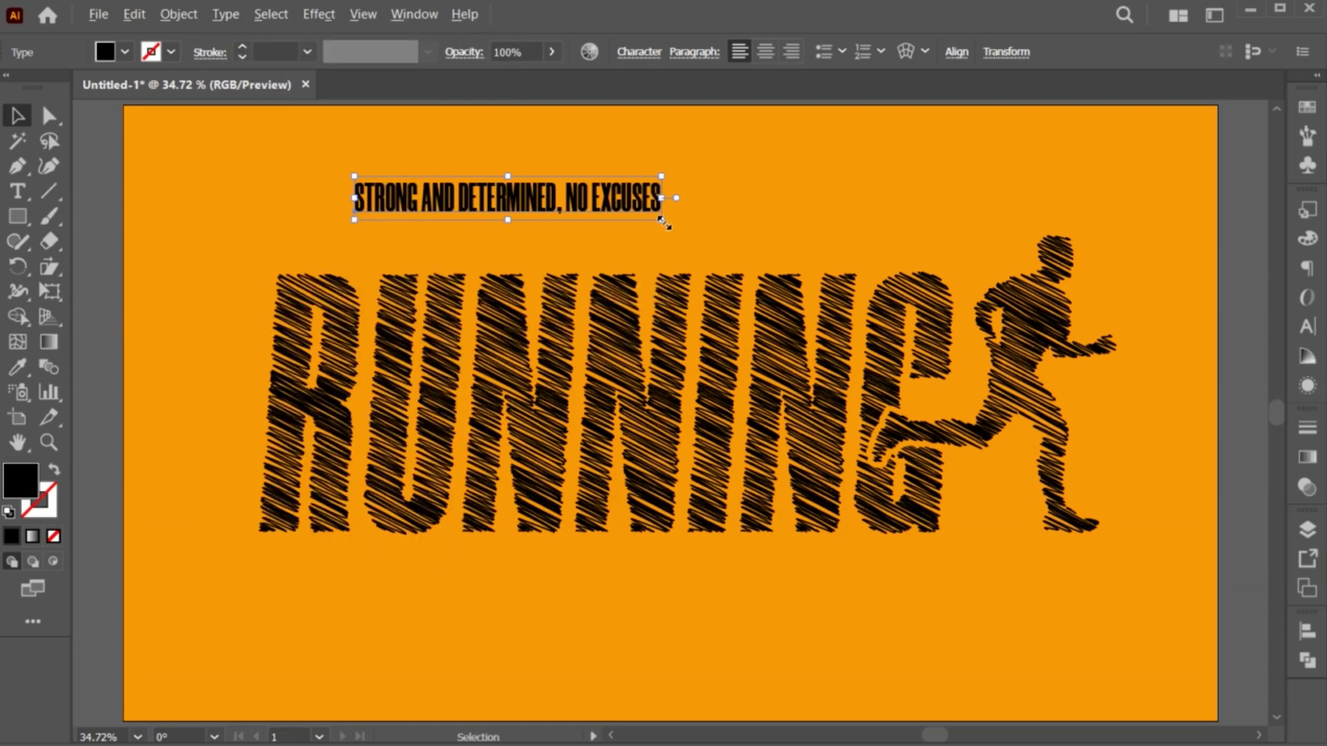
{"action": "left_click_drag", "start_coordinate": [661, 220], "coordinate": [653, 217]}
{"action": "left_click_drag", "start_coordinate": [504, 196], "coordinate": [436, 244]}
Step: Set the tagline in Morganite Bold with wider tracking, aligned left with RUNNING
{"action": "double_click", "coordinate": [437, 243]}
{"action": "key", "text": "ctrl+a"}
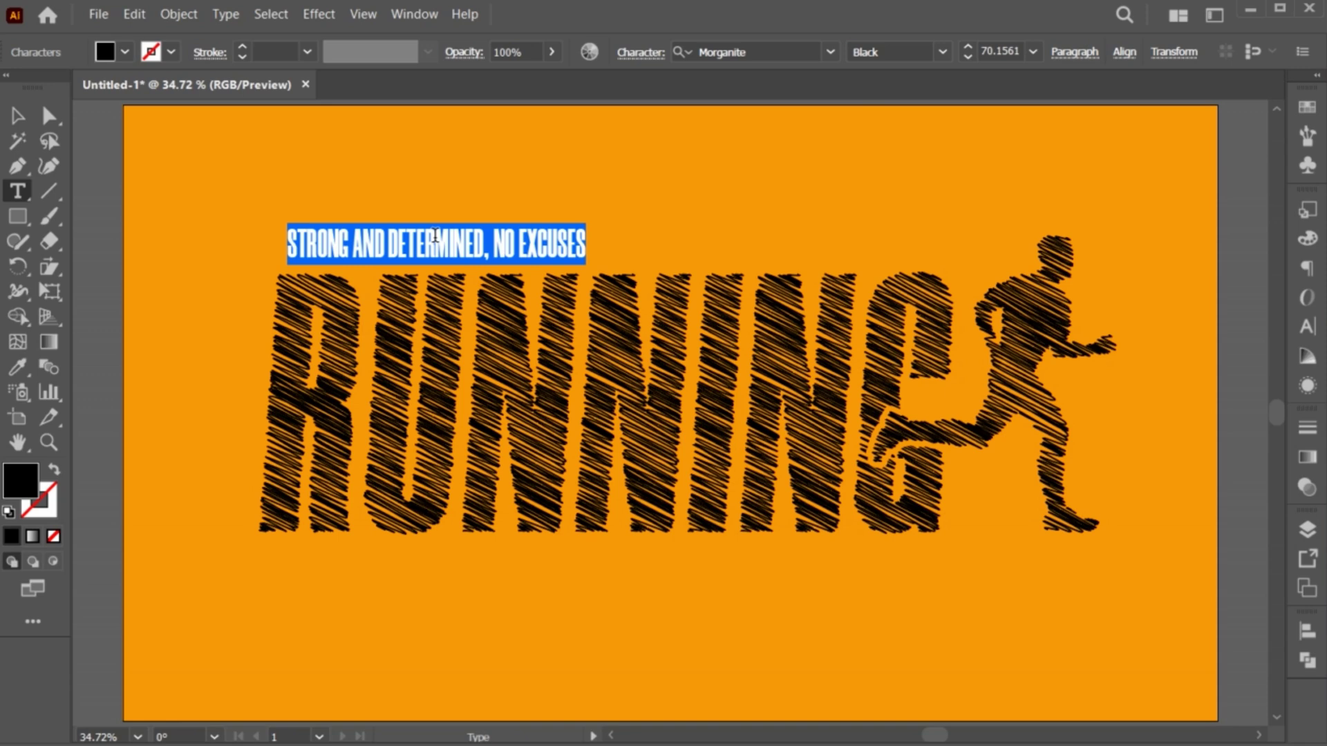
{"action": "left_click", "coordinate": [942, 52]}
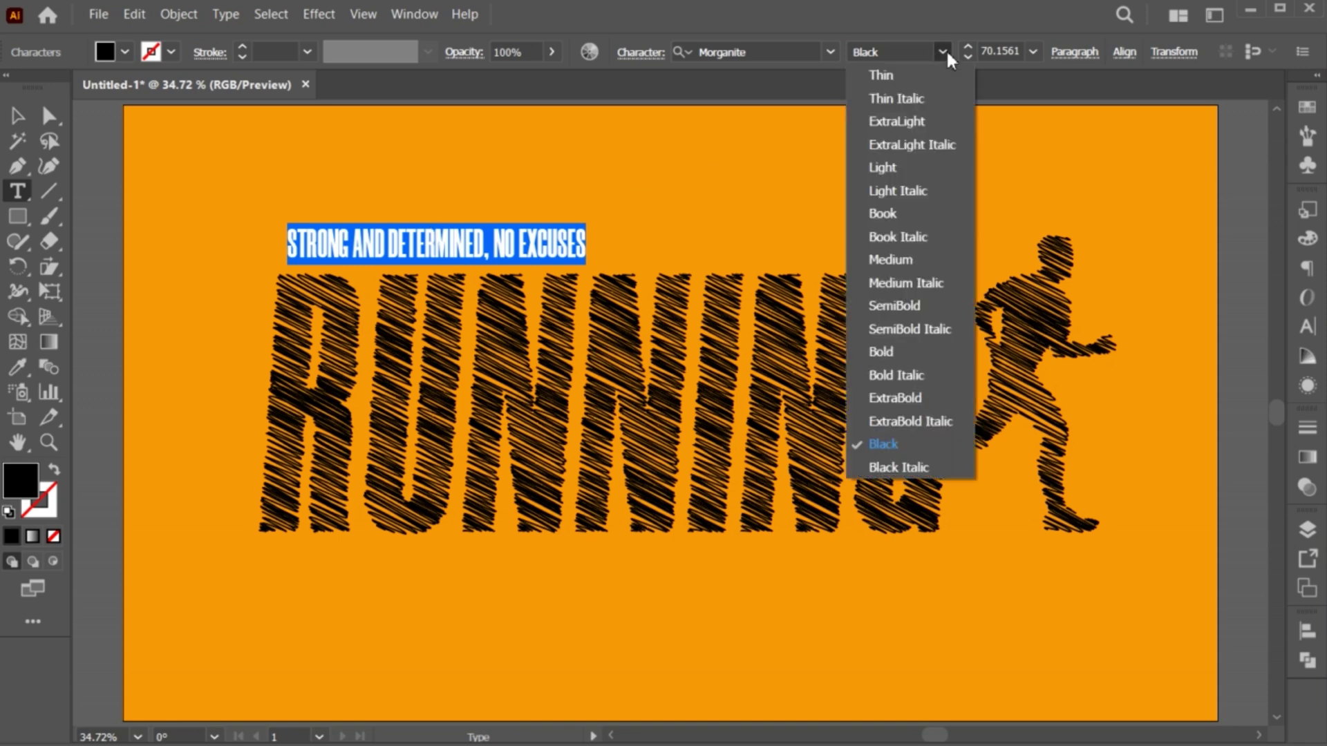
{"action": "left_click", "coordinate": [901, 351]}
{"action": "left_click_drag", "start_coordinate": [290, 243], "coordinate": [593, 265]}
{"action": "key", "text": "alt+Right"}
{"action": "key", "text": "alt+Right"}
{"action": "key", "text": "alt+Right"}
{"action": "key", "text": "alt+Right"}
{"action": "key", "text": "alt+Right"}
{"action": "key", "text": "Escape"}
{"action": "left_click_drag", "start_coordinate": [365, 247], "coordinate": [331, 249]}
Step: Slant the tagline forward with the Shear tool, stretch it slightly and reposition it above RUNNING
{"action": "left_click", "coordinate": [48, 268]}
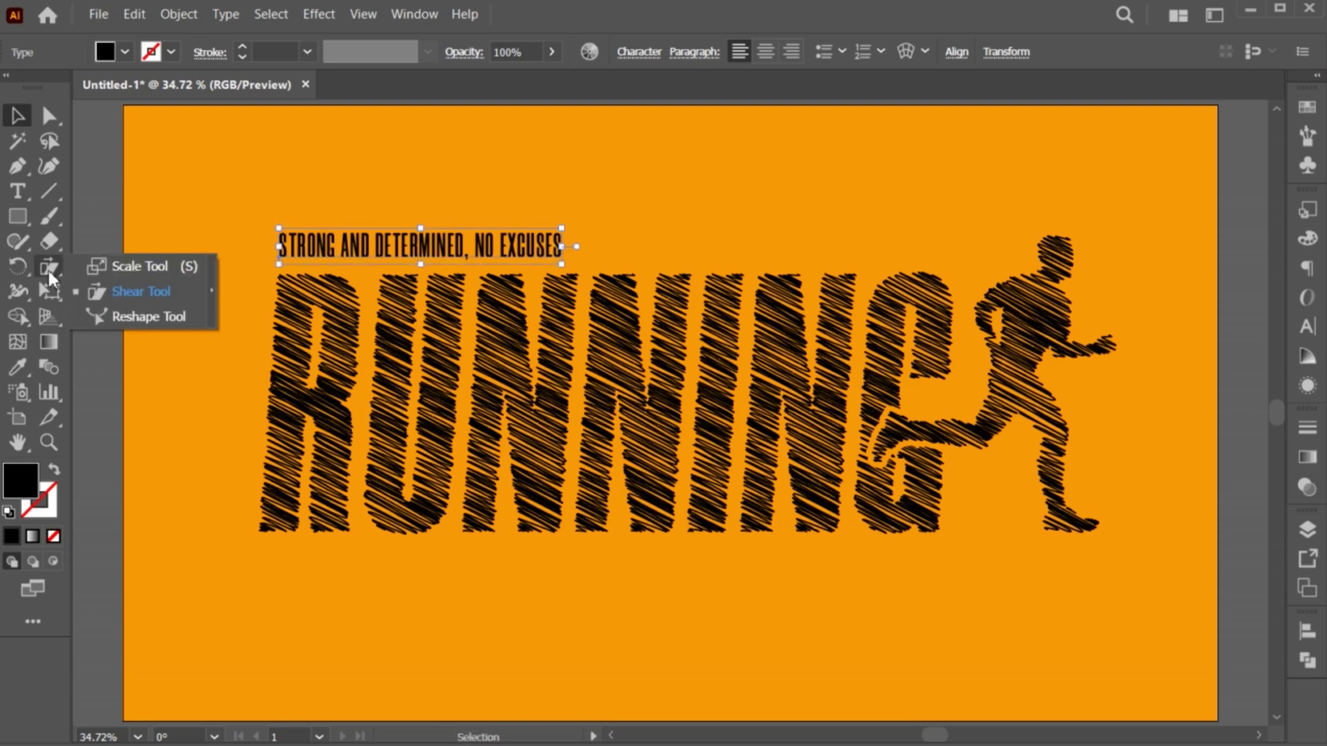
{"action": "left_click", "coordinate": [144, 296]}
{"action": "left_click_drag", "start_coordinate": [558, 221], "coordinate": [565, 220]}
{"action": "key", "text": "v"}
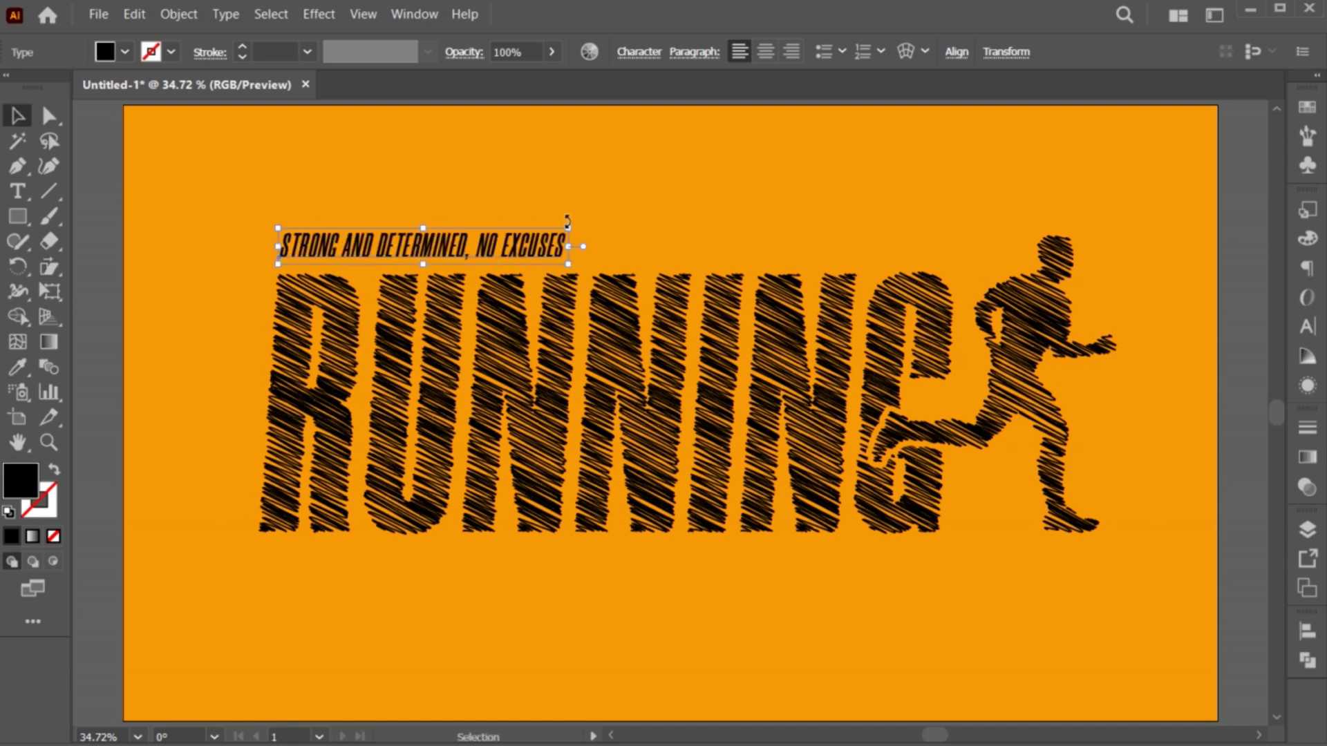
{"action": "left_click_drag", "start_coordinate": [567, 268], "coordinate": [577, 268]}
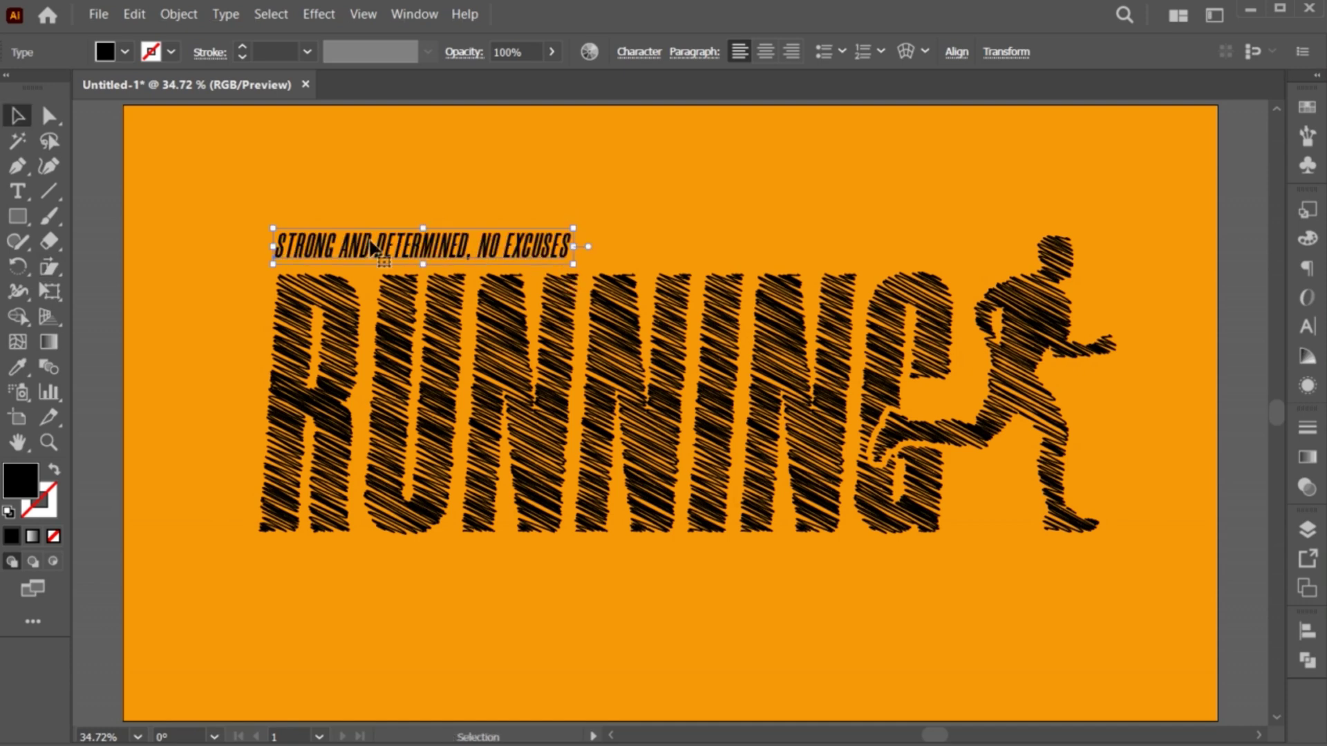
{"action": "left_click_drag", "start_coordinate": [354, 243], "coordinate": [353, 243]}
{"action": "left_click", "coordinate": [397, 197]}
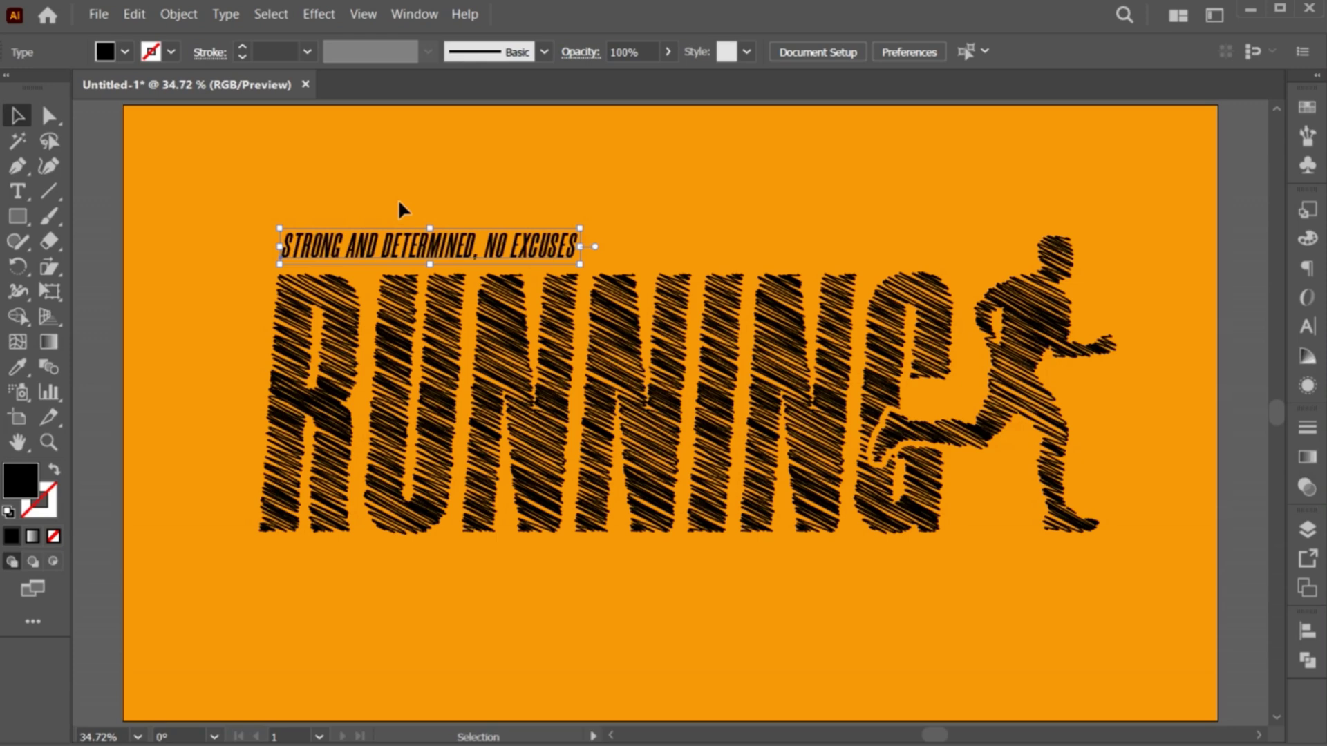
Step: Paste the JZ logo and centre it horizontally on the artboard
{"action": "key", "text": "ctrl+v"}
{"action": "scroll", "coordinate": [491, 201], "scroll_direction": "up", "scroll_amount": 3}
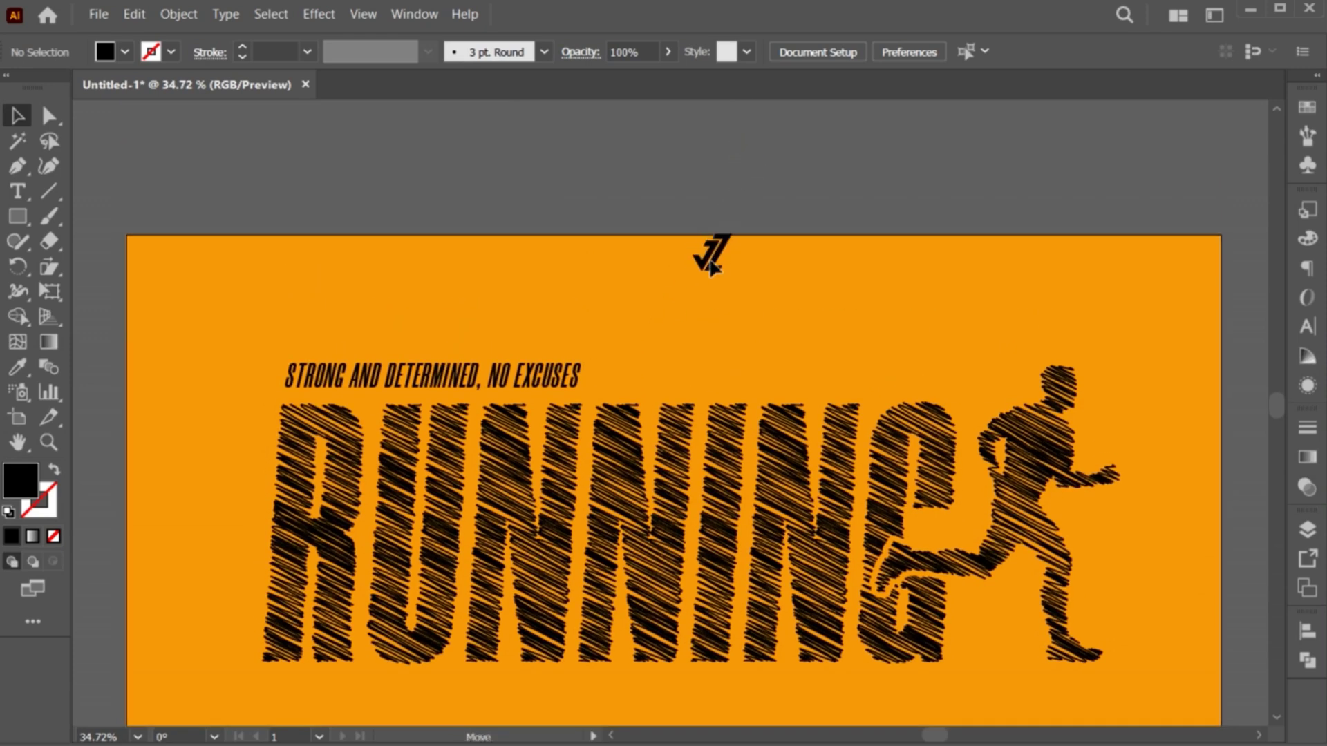
{"action": "scroll", "coordinate": [801, 326], "scroll_direction": "down", "scroll_amount": 3}
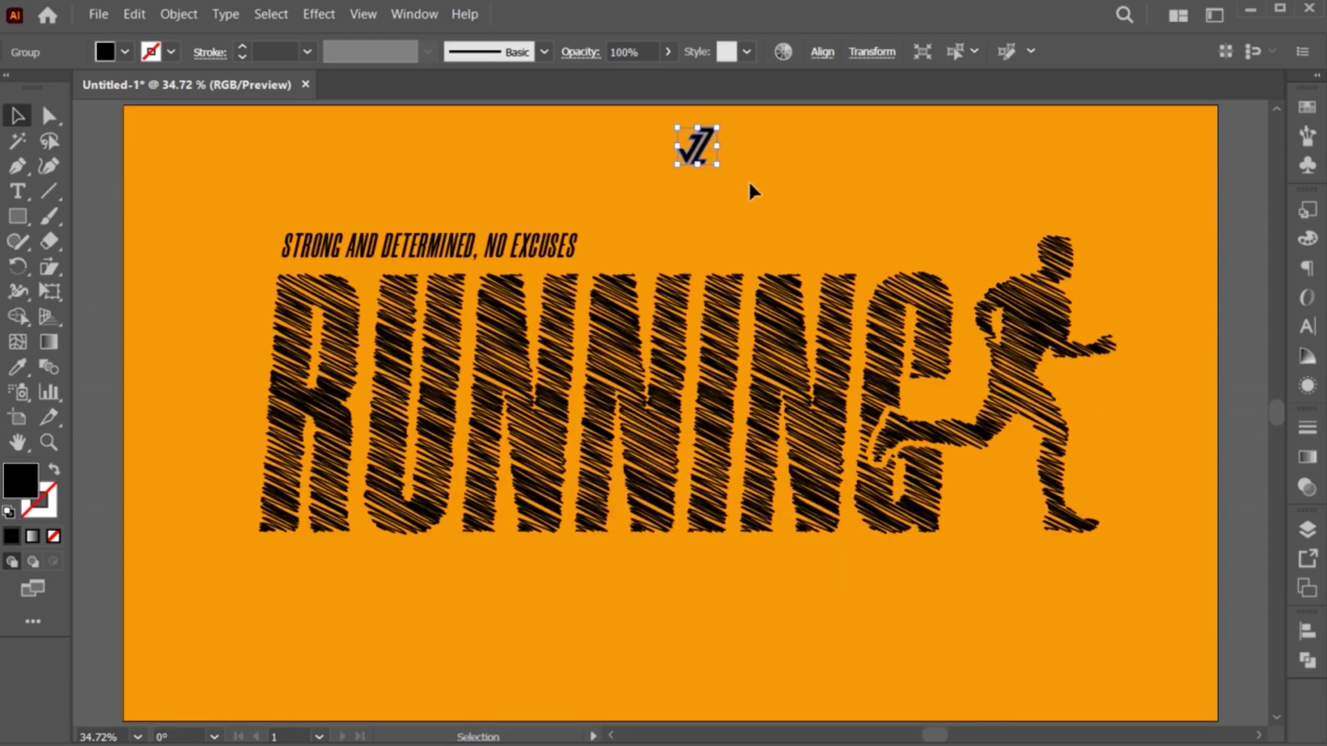
{"action": "left_click", "coordinate": [821, 53]}
{"action": "left_click", "coordinate": [637, 111]}
Step: Add a 'JZ GRAPHICS' text line at the top-left, set in Poppins Medium
{"action": "left_click", "coordinate": [619, 194]}
{"action": "key", "text": "t"}
{"action": "left_click", "coordinate": [272, 159]}
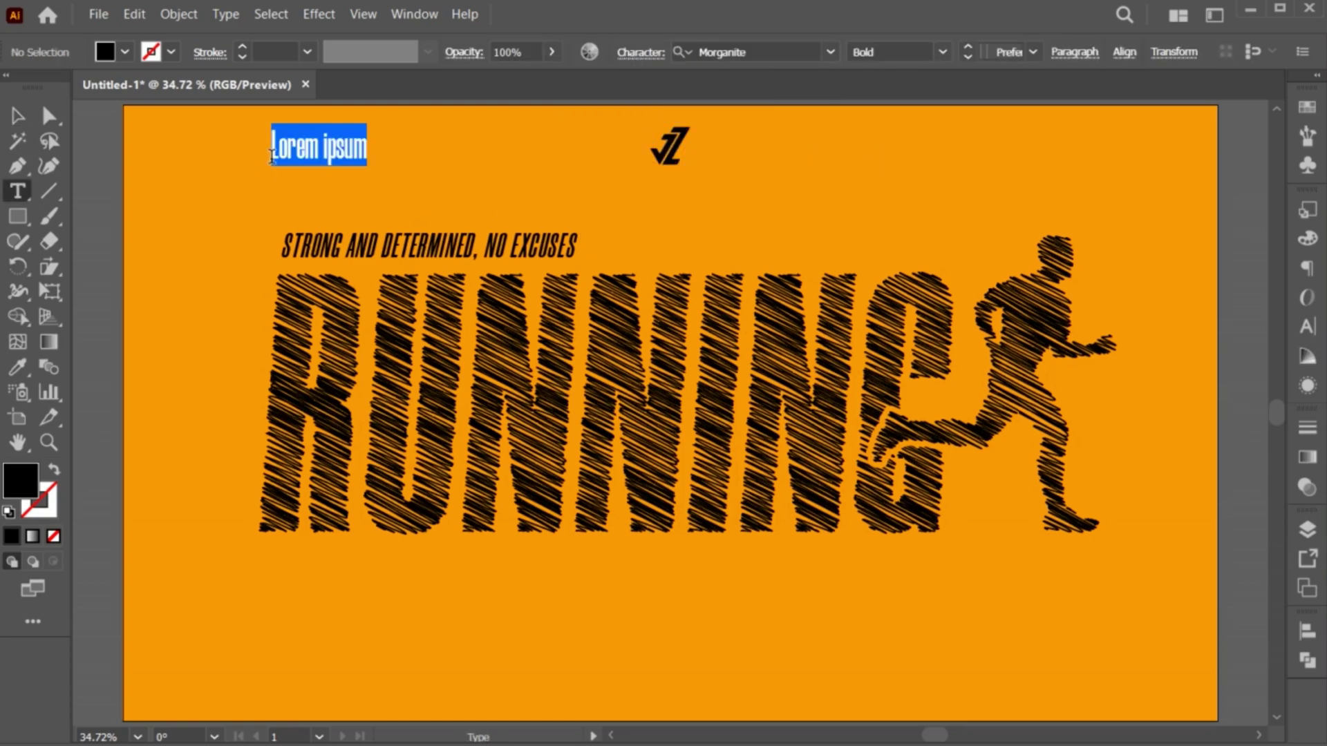
{"action": "type", "text": "JZ GRAPHICS"}
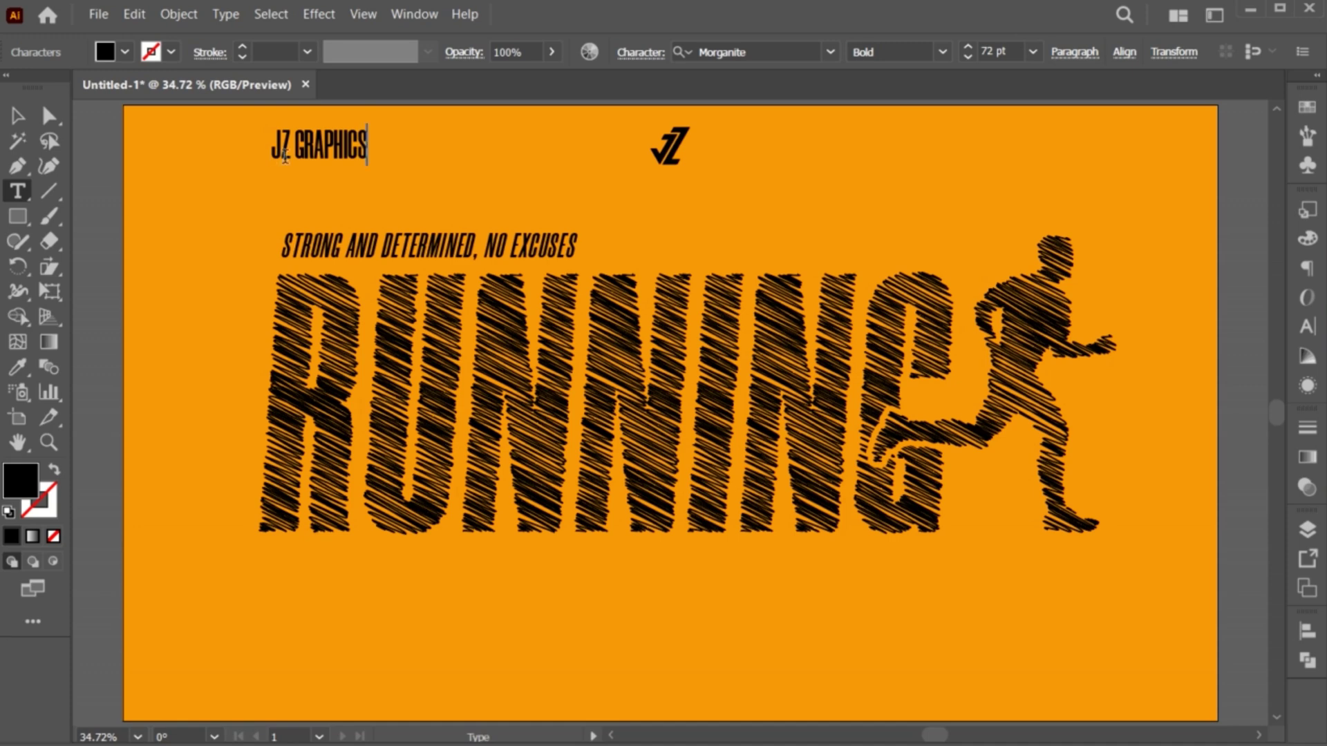
{"action": "left_click_drag", "start_coordinate": [271, 155], "coordinate": [373, 152]}
{"action": "left_click", "coordinate": [807, 48]}
{"action": "type", "text": "POPPINS"}
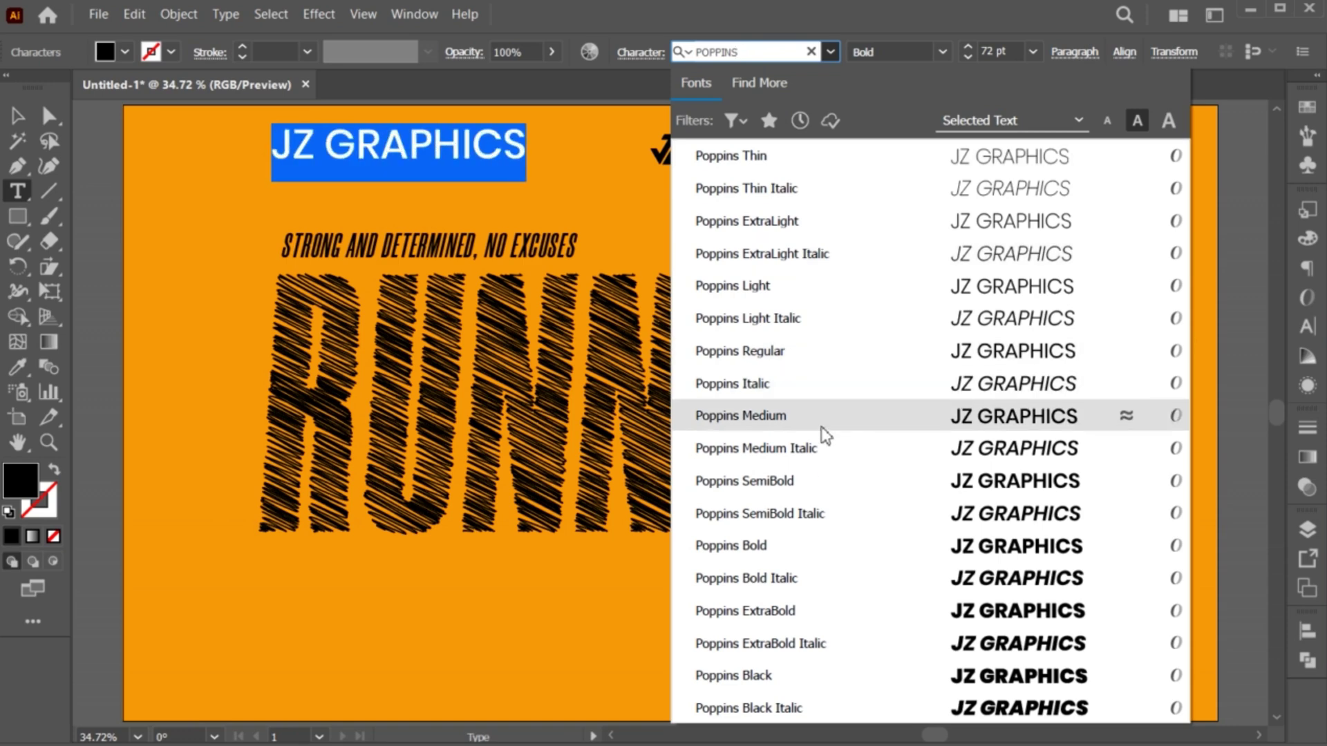
{"action": "left_click", "coordinate": [822, 417]}
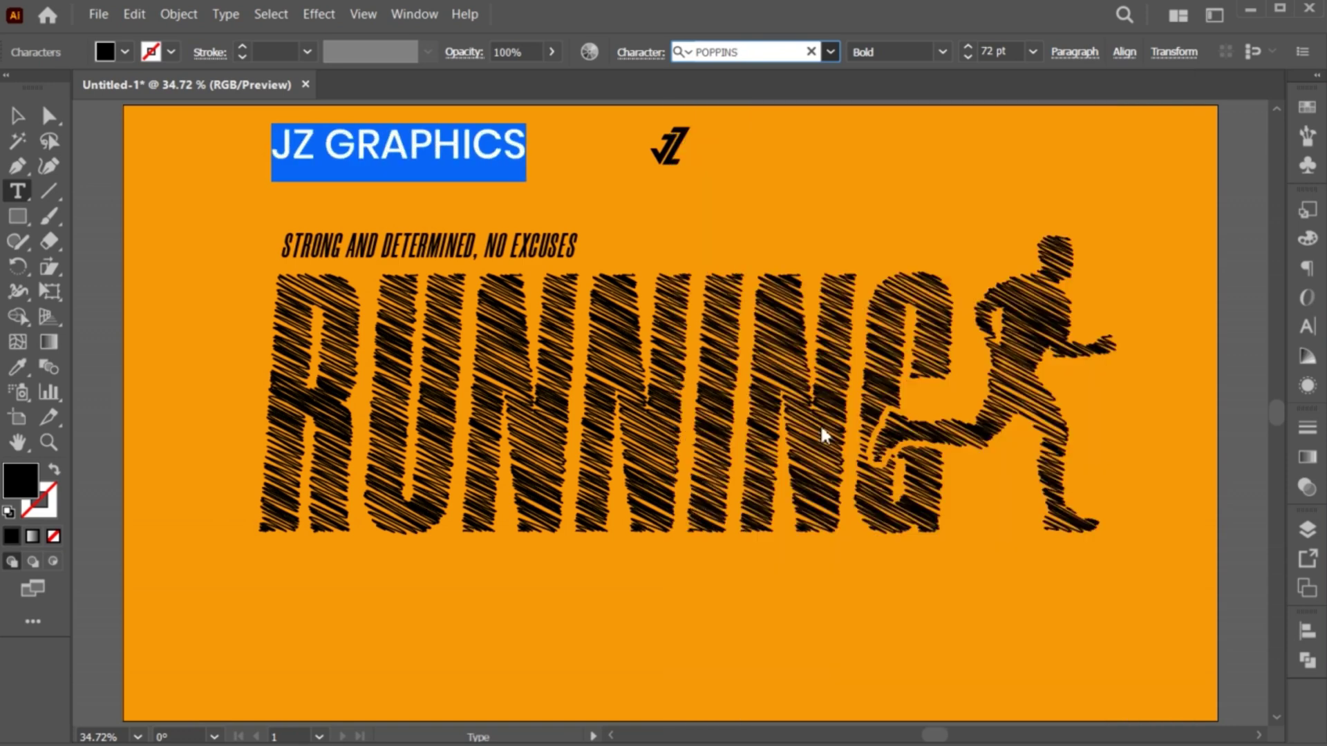
{"action": "key", "text": "Escape"}
Step: Shrink JZ GRAPHICS, centre it vertically with the logo, and copy it to the top-right
{"action": "left_click_drag", "start_coordinate": [525, 185], "coordinate": [237, 153]}
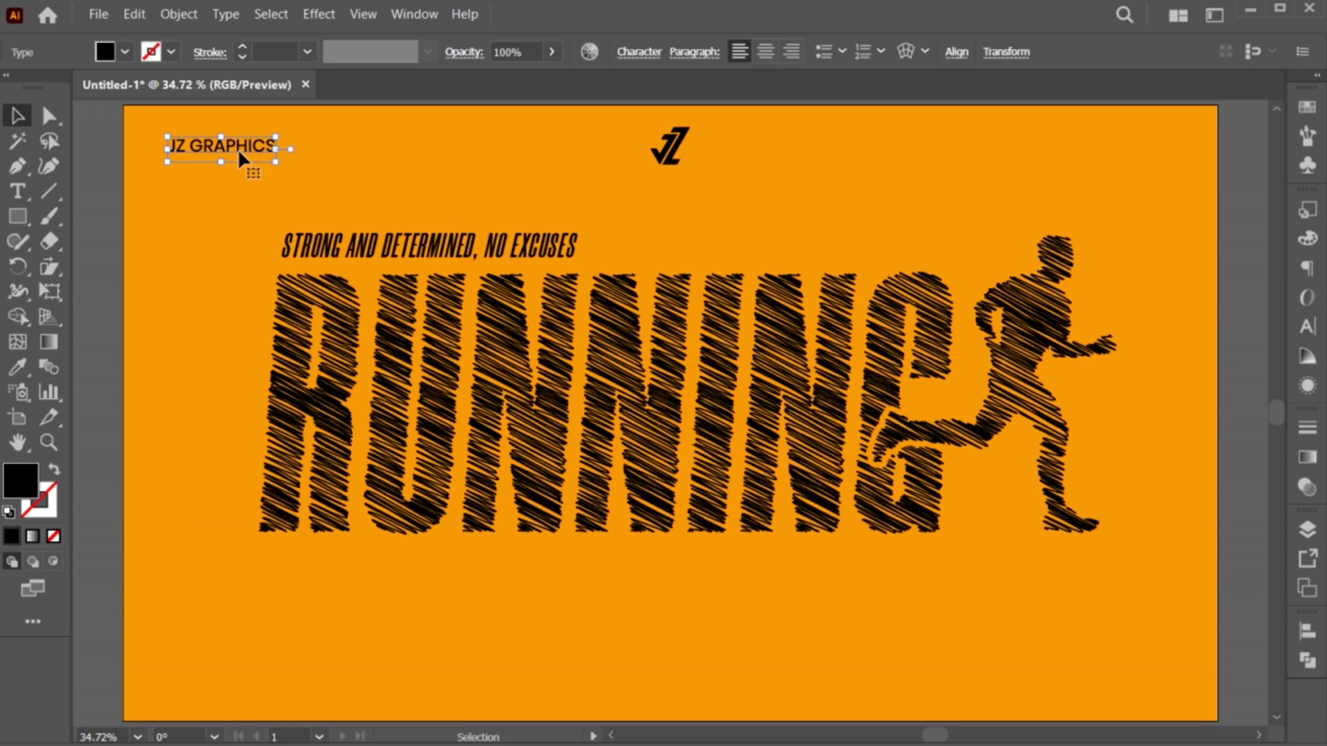
{"action": "left_click", "coordinate": [667, 154], "text": "shift"}
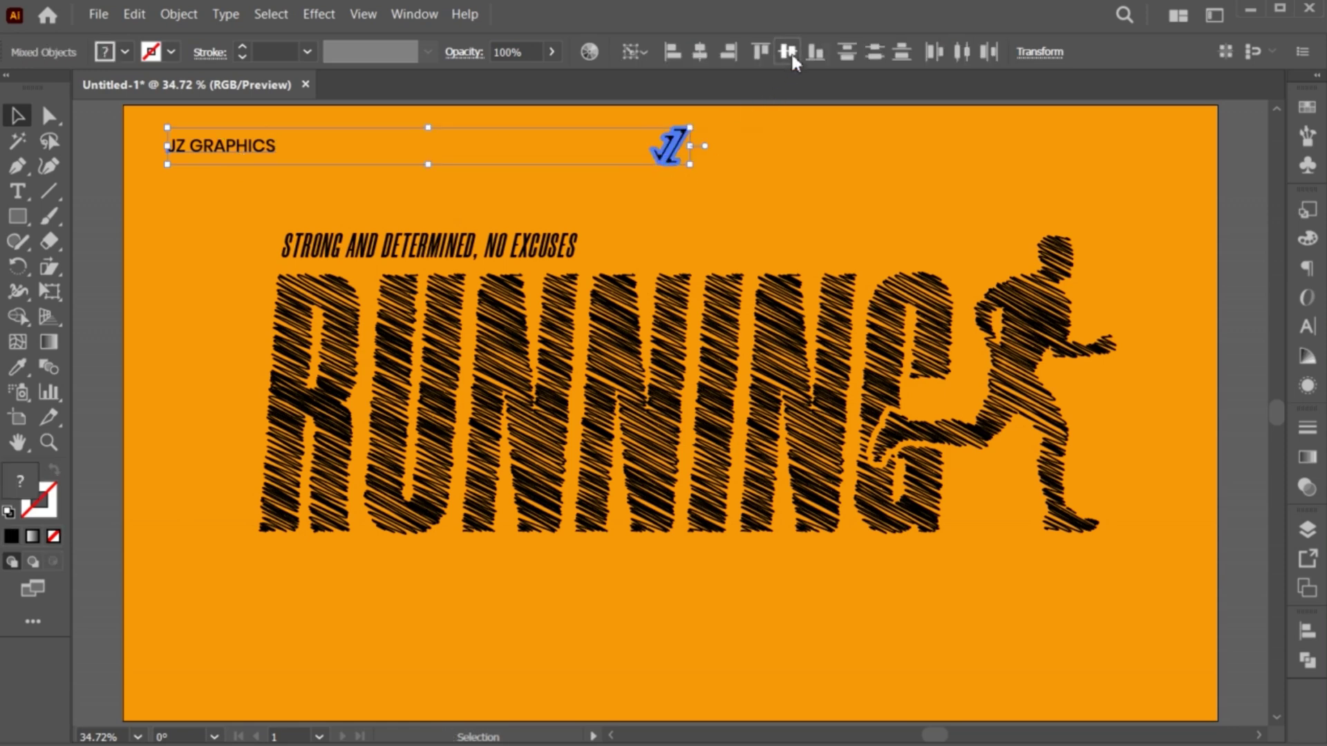
{"action": "left_click", "coordinate": [788, 51]}
{"action": "left_click", "coordinate": [754, 181]}
{"action": "left_click_drag", "start_coordinate": [228, 146], "coordinate": [1109, 152]}
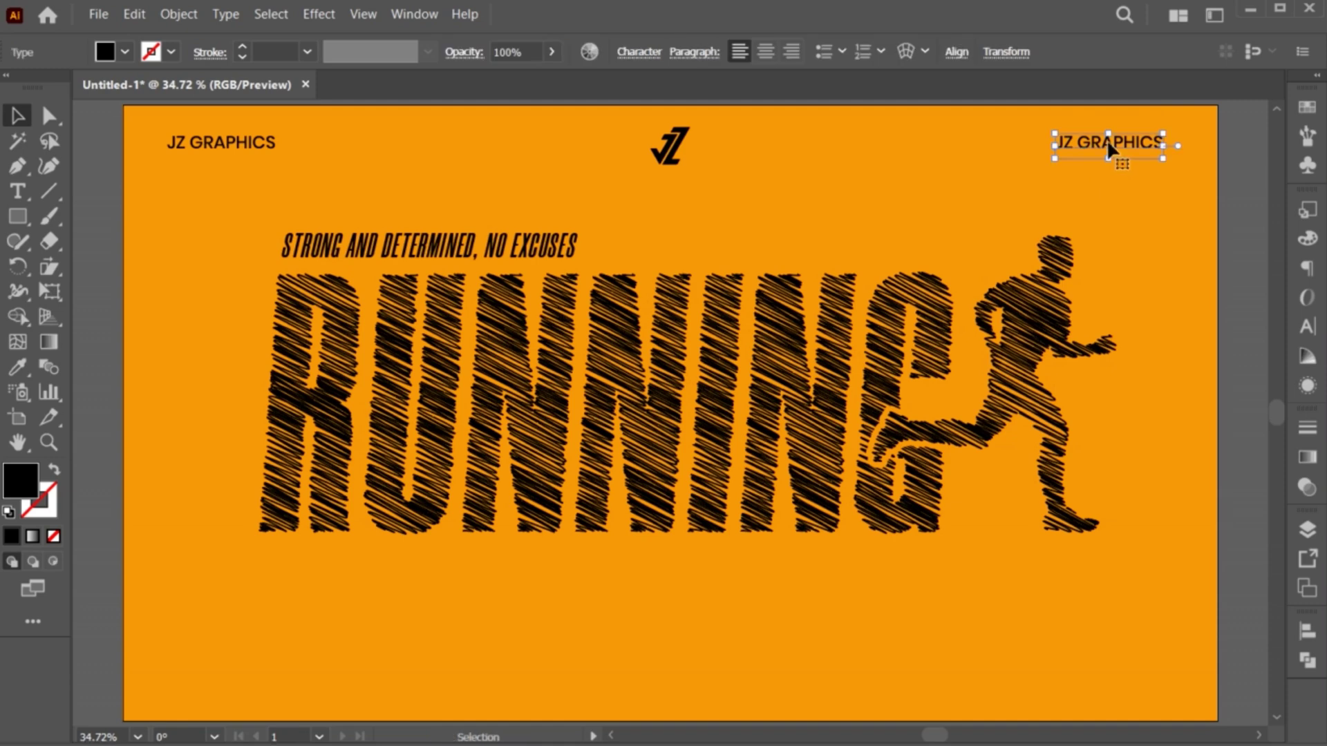
Step: Replace the copied top-right header text with '23 FEB 2025'
{"action": "double_click", "coordinate": [1105, 139]}
{"action": "key", "text": "ctrl+a"}
{"action": "type", "text": "23 FEB"}
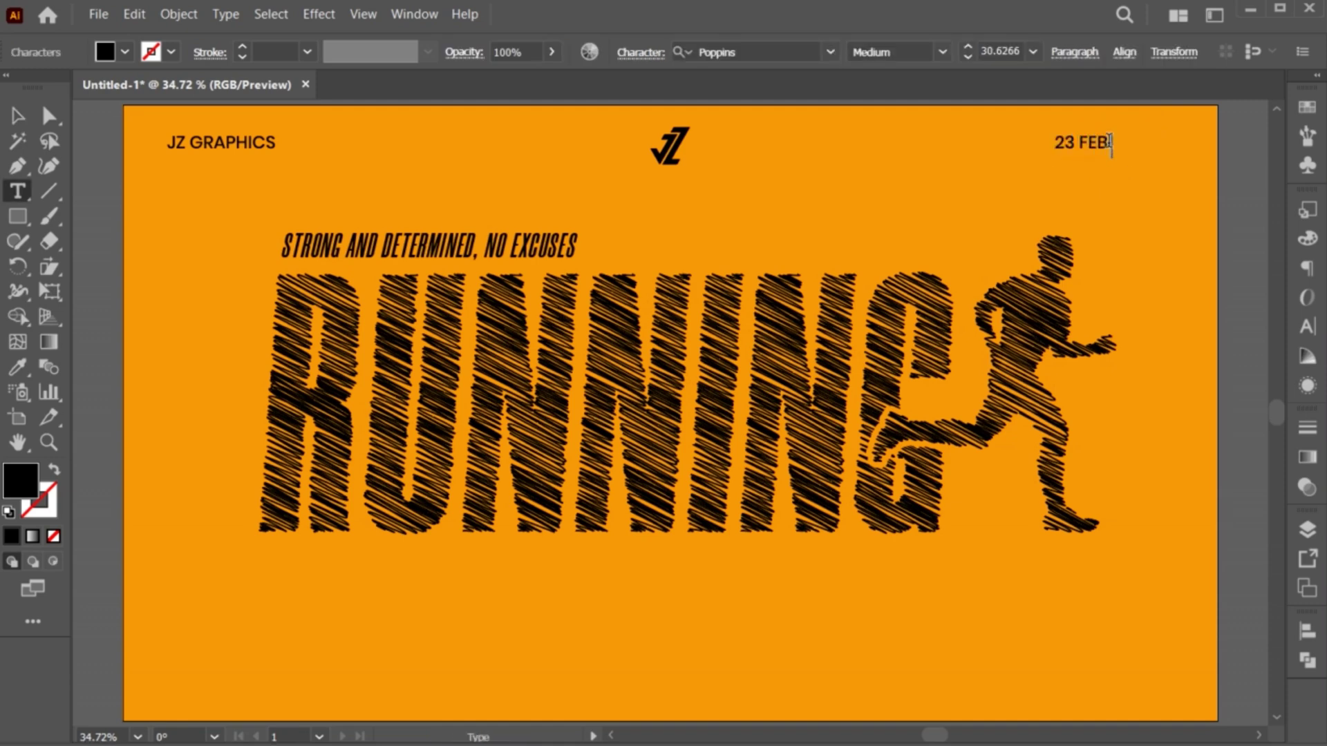
{"action": "type", "text": " 2025"}
{"action": "key", "text": "Escape"}
{"action": "left_click", "coordinate": [1111, 176]}
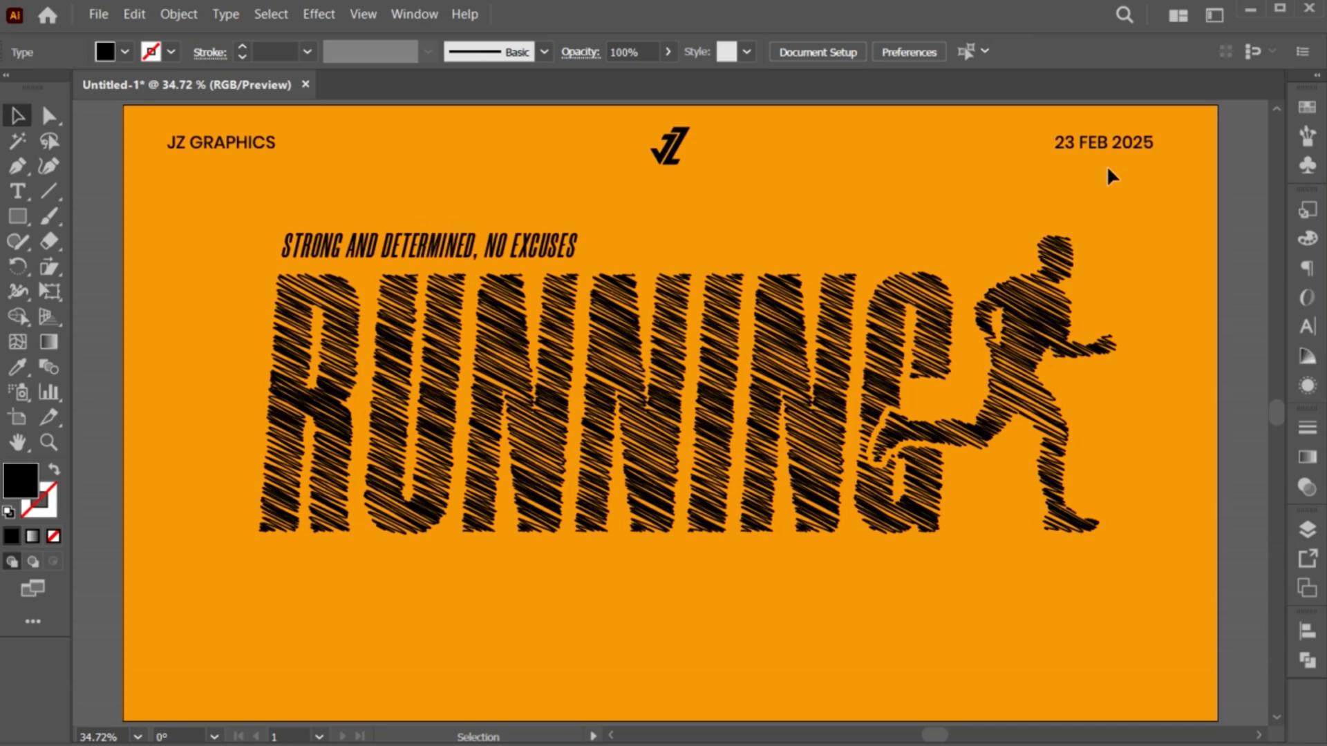
Step: Create a placeholder area text box below RUNNING and reduce its font size to 23 pt
{"action": "left_click", "coordinate": [18, 196]}
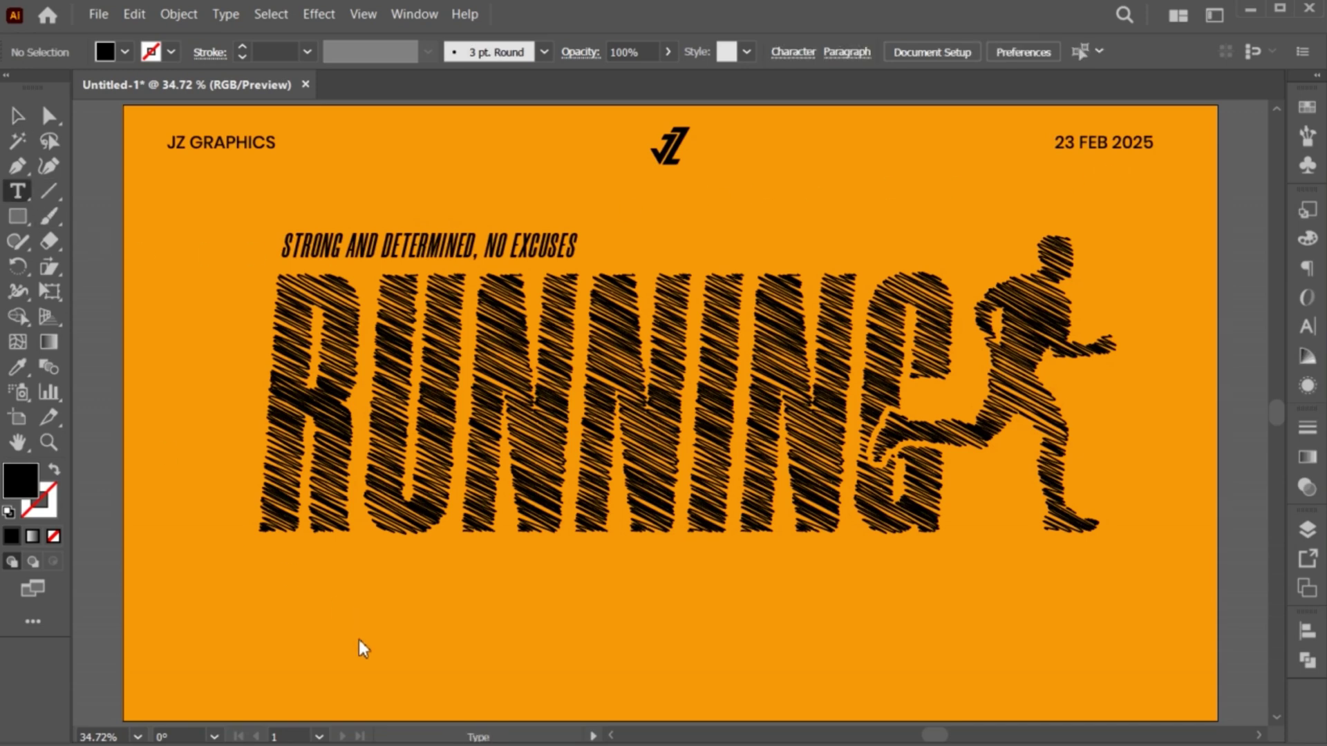
{"action": "mouse_move", "coordinate": [340, 624]}
{"action": "left_mouse_down"}
{"action": "mouse_move", "coordinate": [657, 691]}
{"action": "mouse_move", "coordinate": [897, 698]}
{"action": "left_mouse_up"}
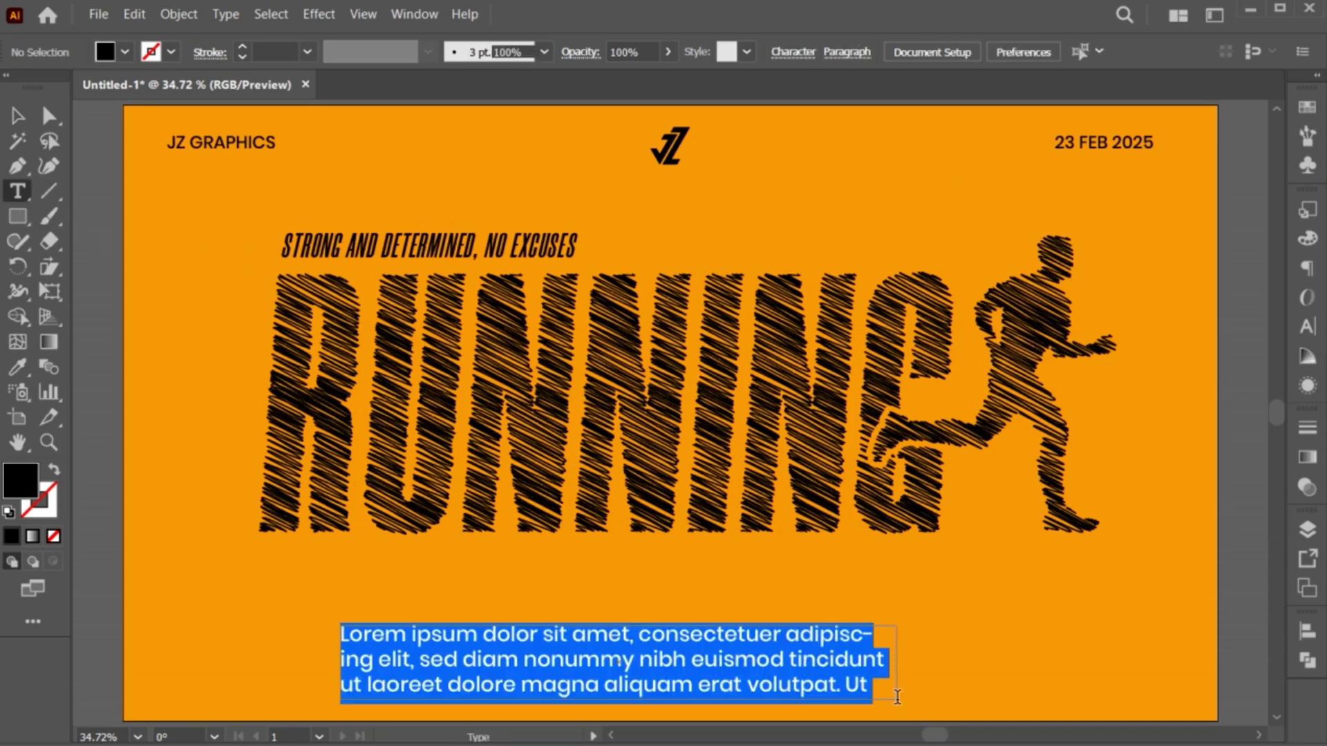
{"action": "left_click", "coordinate": [1303, 327]}
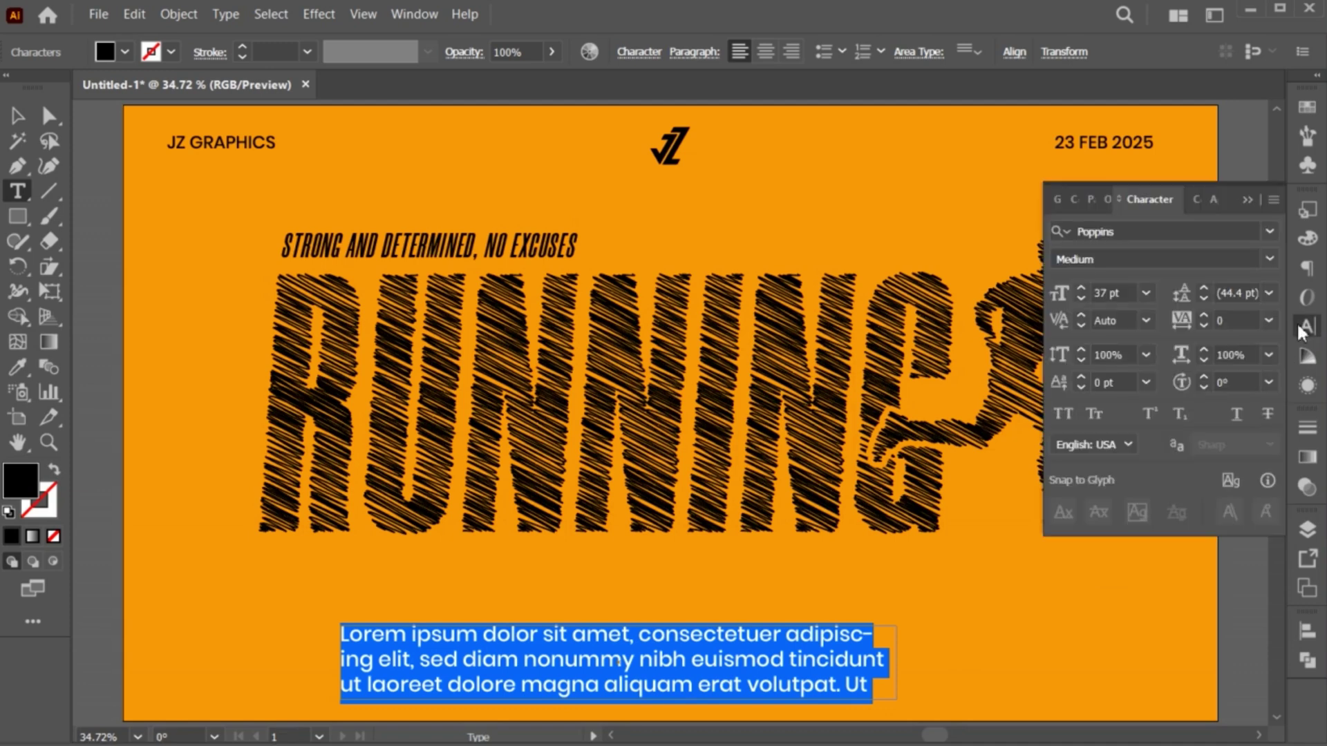
{"action": "left_click", "coordinate": [1080, 298]}
{"action": "left_click", "coordinate": [1080, 298]}
{"action": "left_click", "coordinate": [1080, 298]}
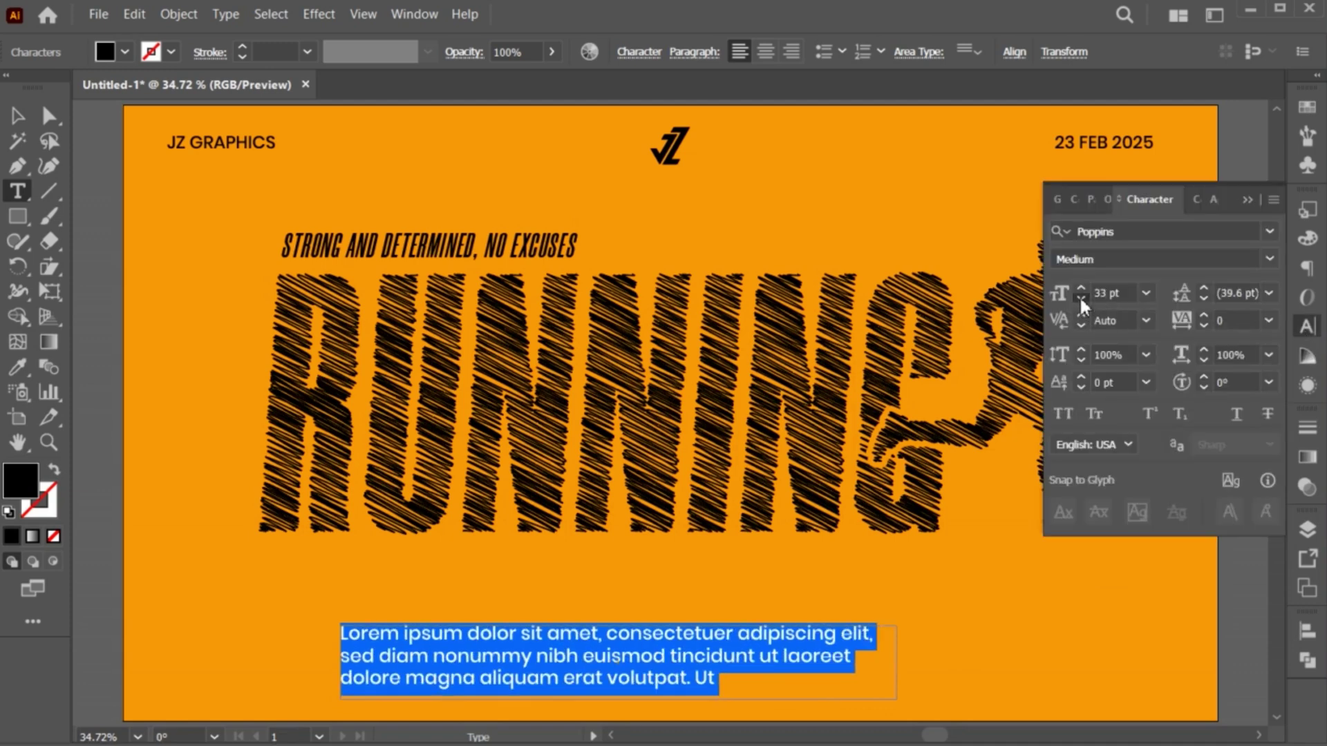
{"action": "left_click", "coordinate": [1080, 297]}
{"action": "left_click", "coordinate": [1080, 298]}
{"action": "left_click", "coordinate": [1080, 298]}
{"action": "left_click", "coordinate": [1080, 298]}
{"action": "left_click", "coordinate": [1080, 297]}
{"action": "left_click", "coordinate": [1080, 298]}
{"action": "left_click", "coordinate": [1080, 298]}
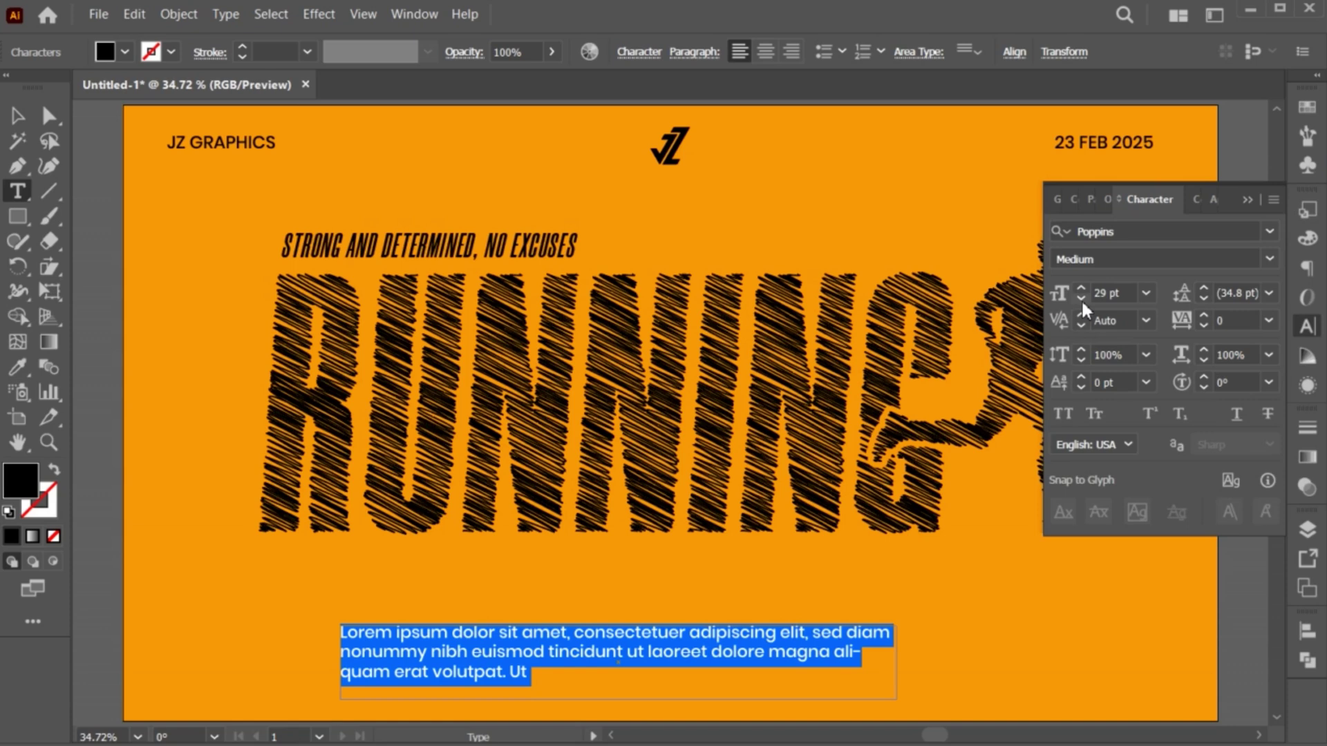
{"action": "left_click", "coordinate": [1081, 299]}
{"action": "left_click", "coordinate": [1081, 298]}
{"action": "left_click", "coordinate": [1081, 299]}
{"action": "left_click", "coordinate": [1081, 299]}
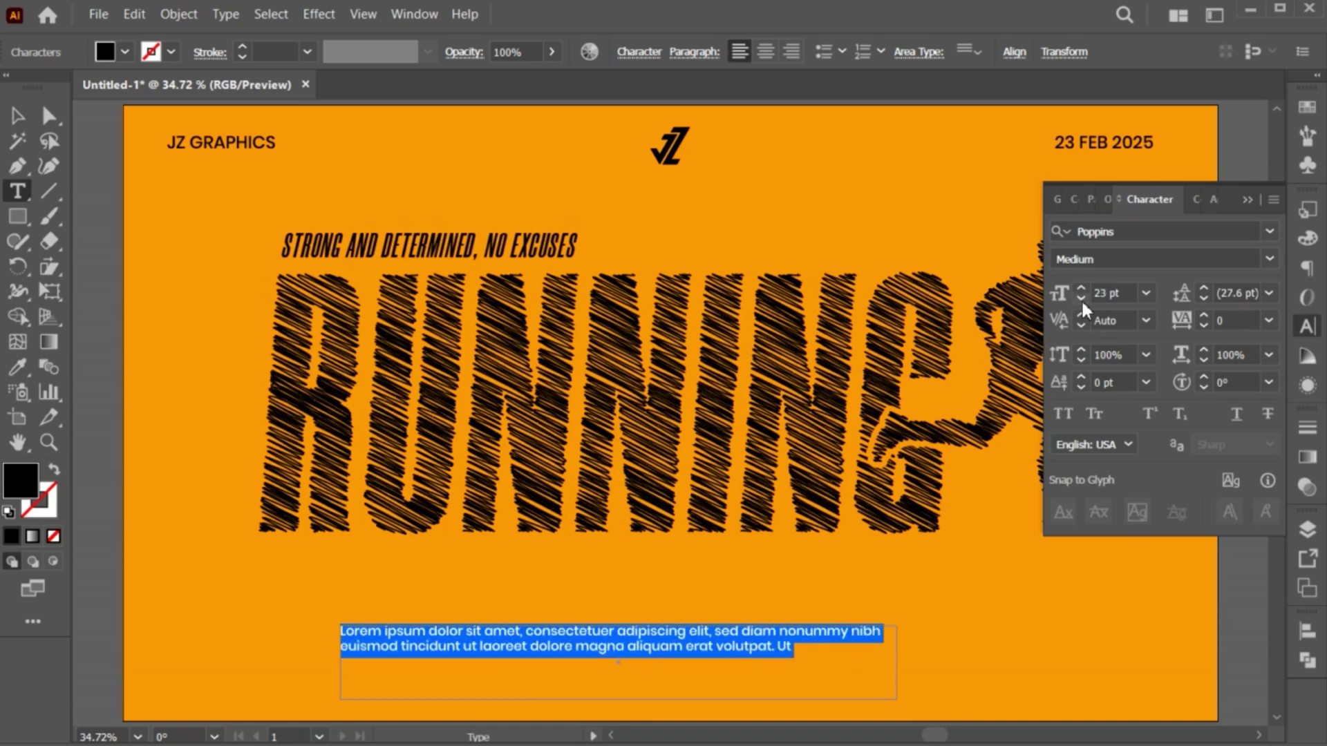
Step: Paste a second copy of the placeholder, move it under RUNNING, centre-align and narrow the box
{"action": "left_click", "coordinate": [795, 651]}
{"action": "type", "text": "Lorem ipsum dolor sit amet, consectetuer adipiscing elit, sed diam nonummy nibh euismod tincidunt ut laoreet dolore magna aliquam erat volutpat. Ut"}
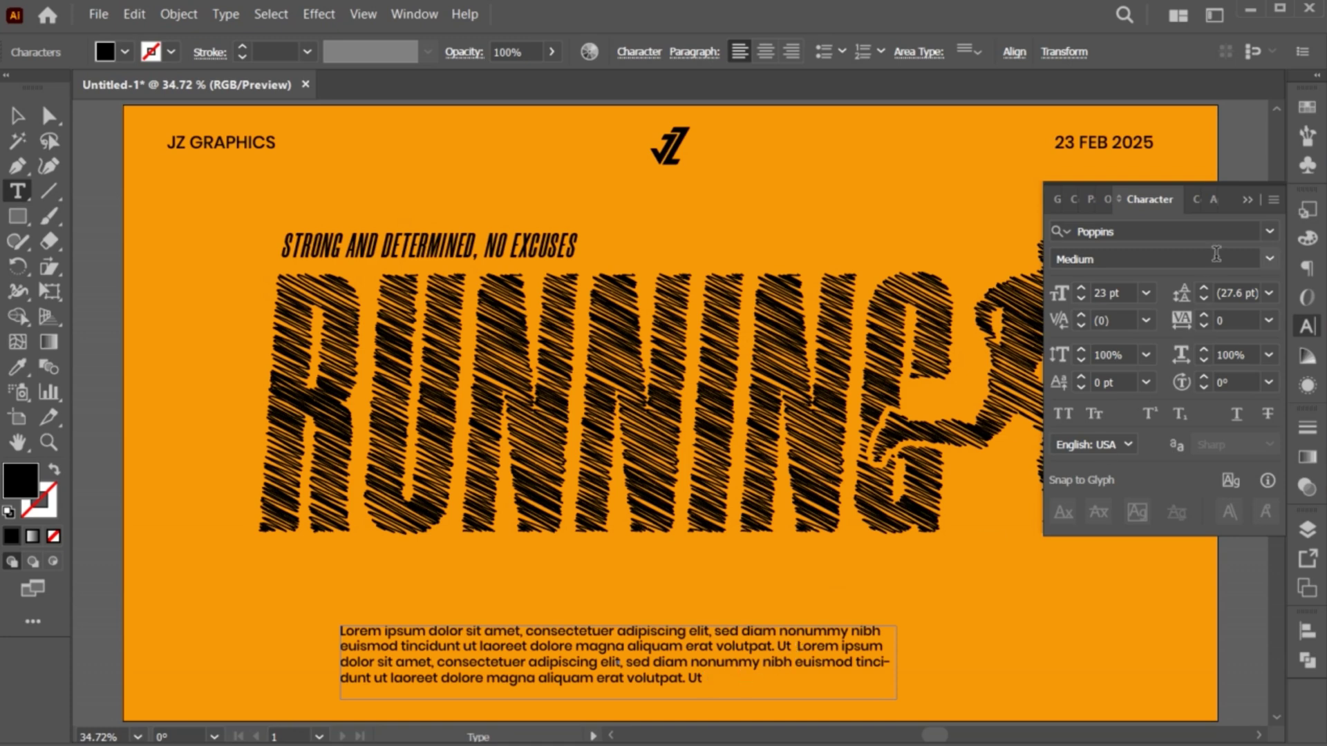
{"action": "left_click", "coordinate": [1251, 196]}
{"action": "key", "text": "Escape"}
{"action": "left_click_drag", "start_coordinate": [654, 675], "coordinate": [643, 637]}
{"action": "left_click", "coordinate": [767, 52]}
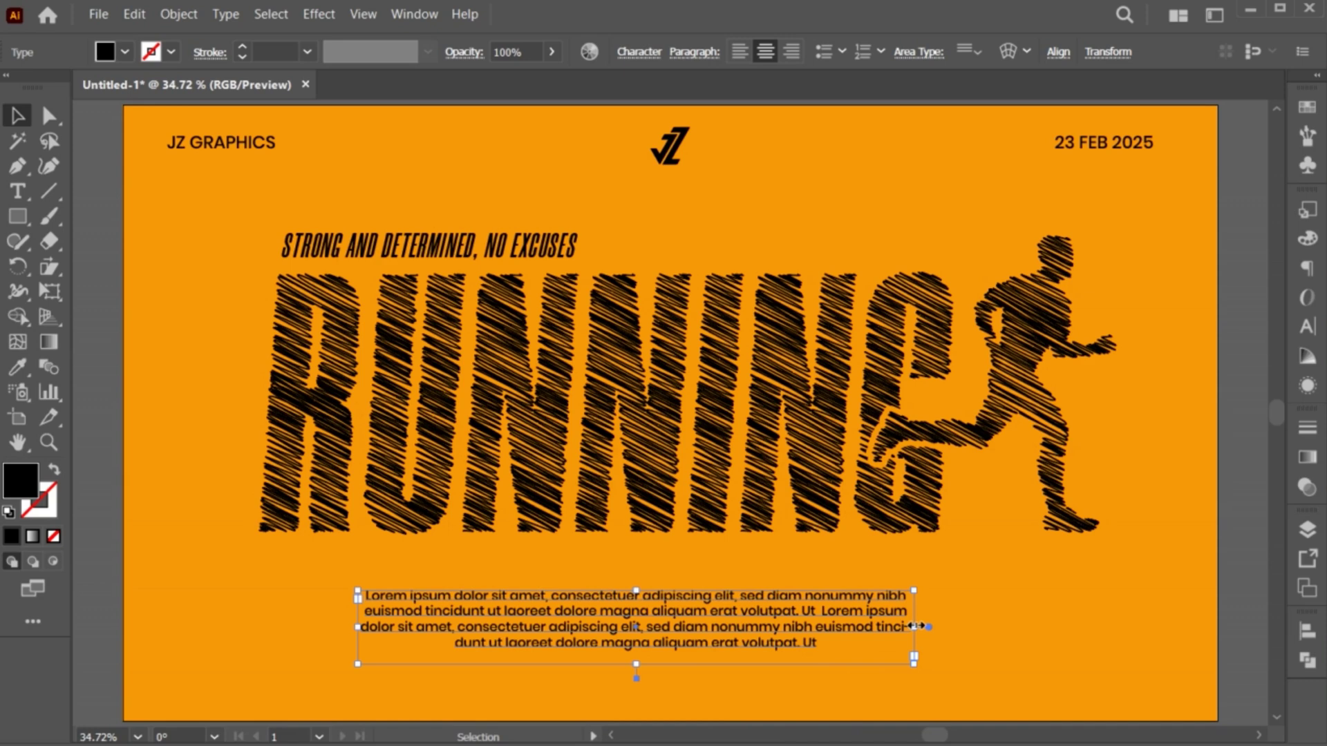
{"action": "left_click_drag", "start_coordinate": [914, 626], "coordinate": [820, 627]}
{"action": "left_click_drag", "start_coordinate": [660, 660], "coordinate": [683, 659]}
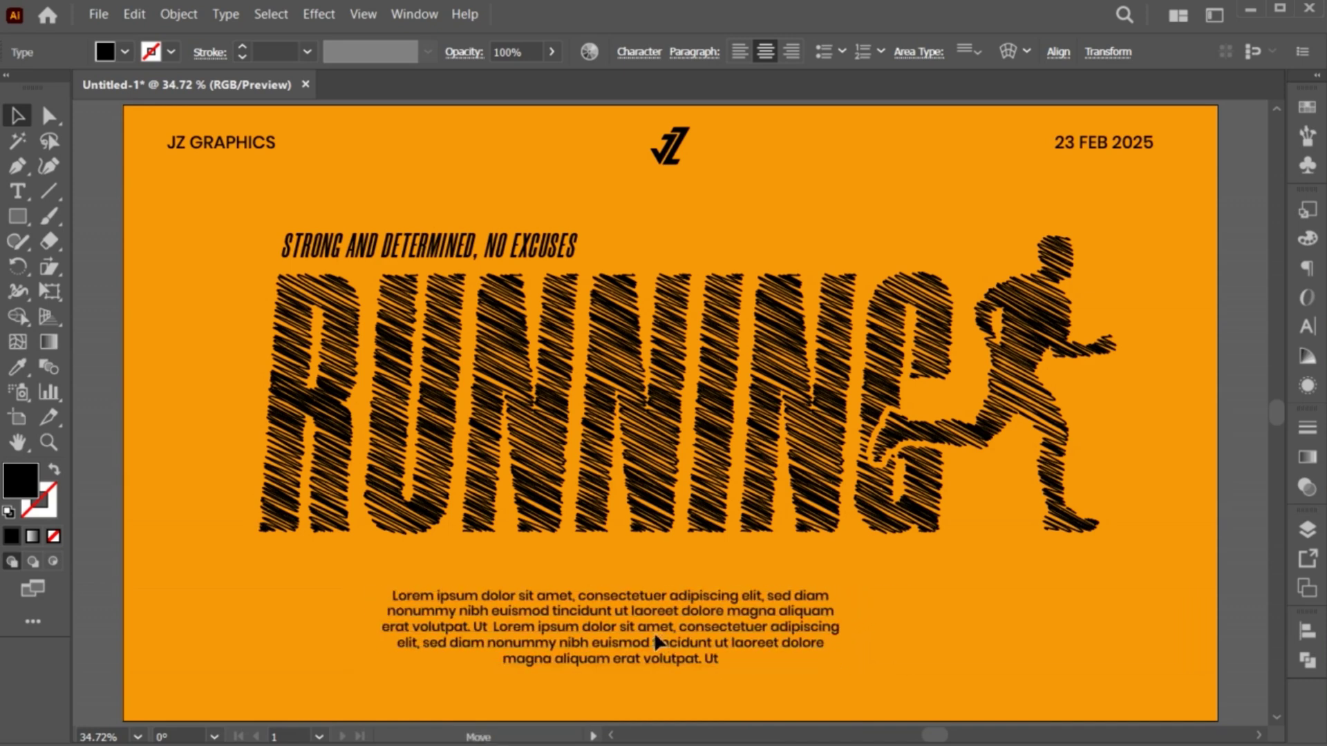
Step: Delete the extra text from 'erat volutpat' to 'dolore' and shorten the box to three lines
{"action": "double_click", "coordinate": [809, 639]}
{"action": "left_click_drag", "start_coordinate": [823, 642], "coordinate": [353, 628]}
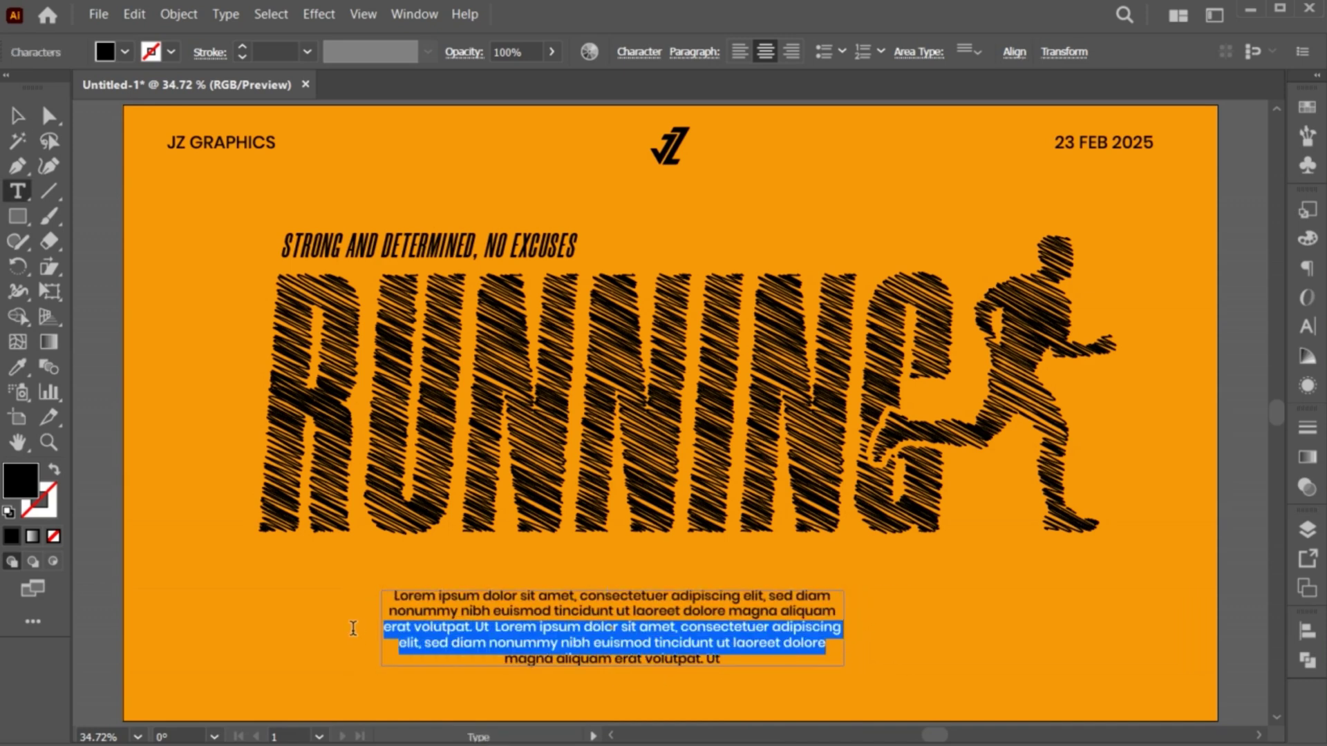
{"action": "key", "text": "BackSpace"}
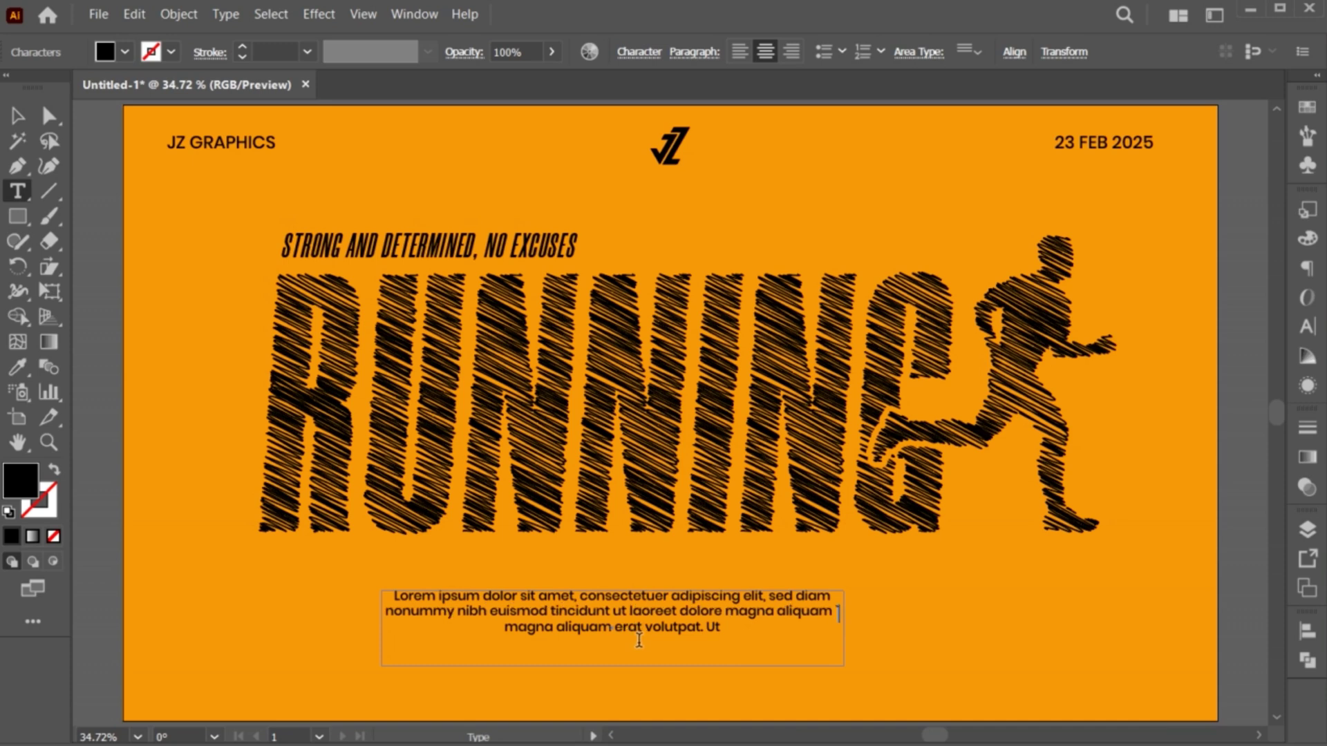
{"action": "key", "text": "Escape"}
{"action": "left_click_drag", "start_coordinate": [567, 628], "coordinate": [624, 638]}
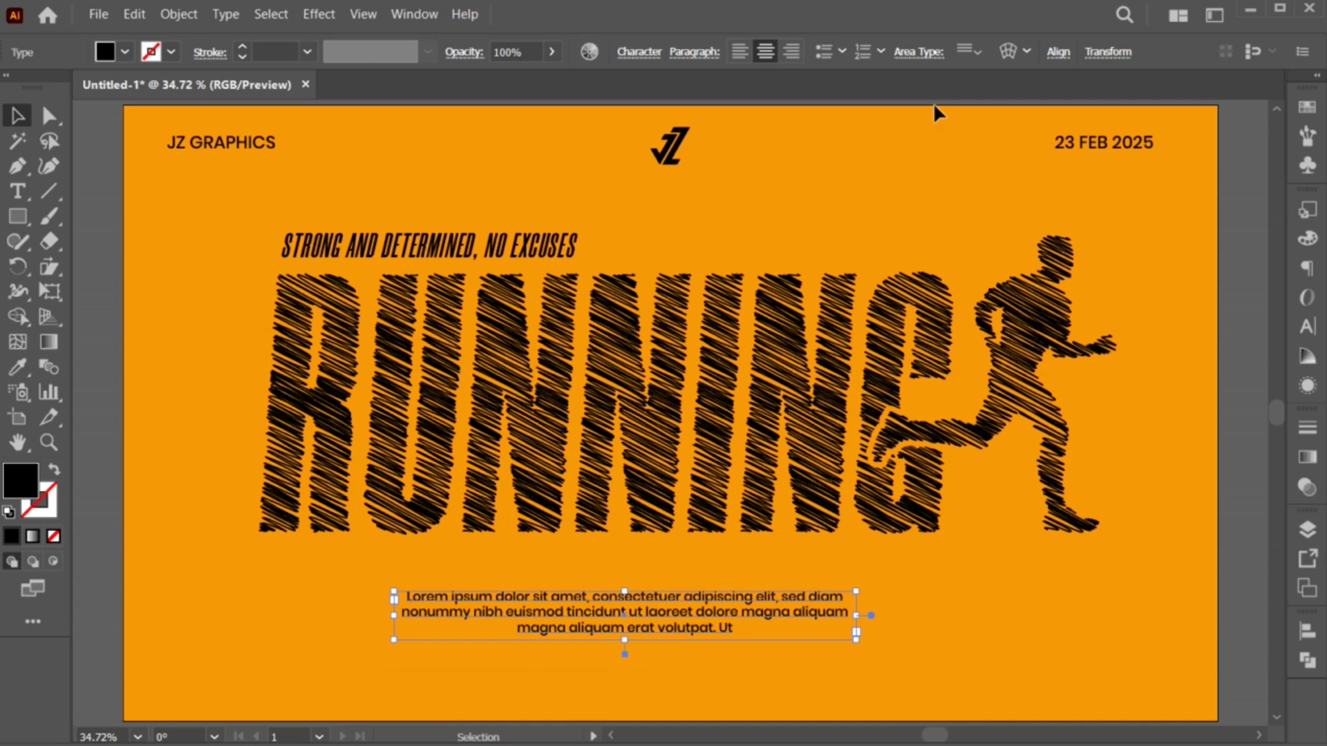
Step: Centre the text box horizontally on the artboard and nudge it up toward RUNNING
{"action": "left_click", "coordinate": [1058, 52]}
{"action": "left_click", "coordinate": [865, 117]}
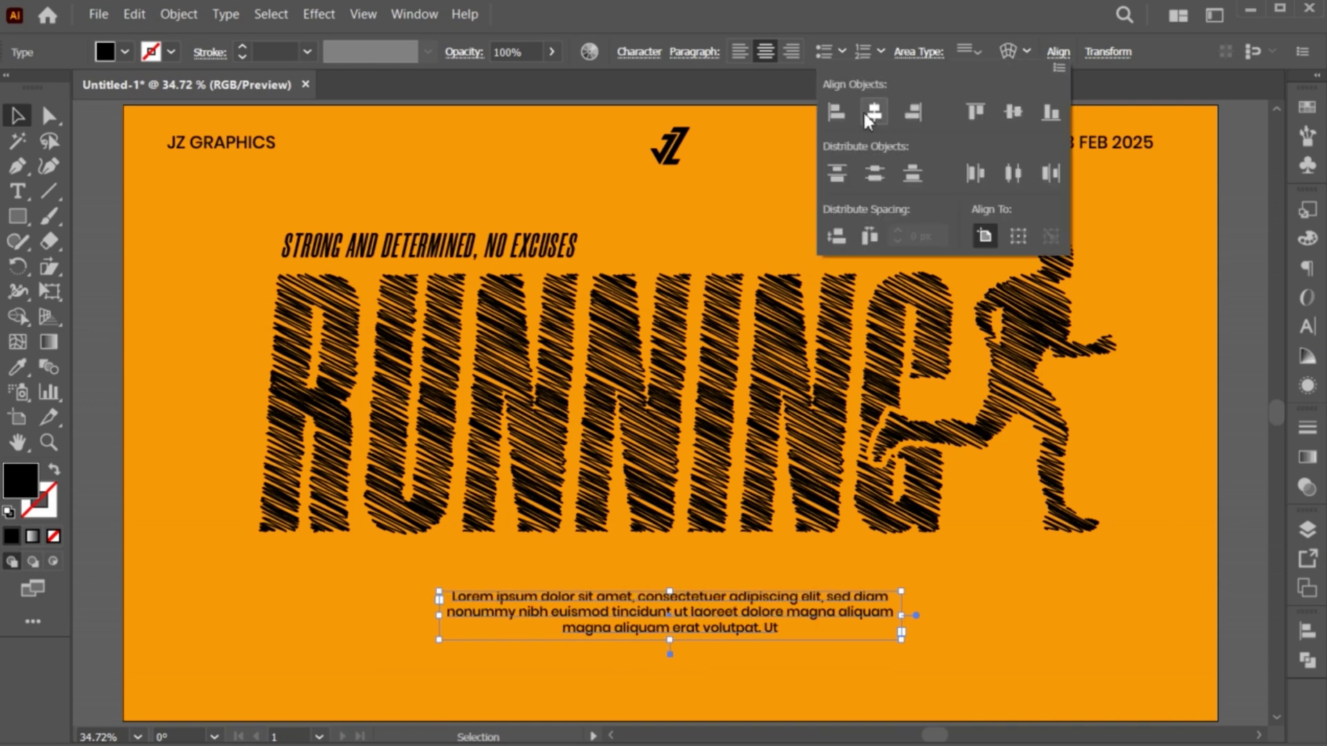
{"action": "left_click", "coordinate": [1056, 53]}
{"action": "left_click", "coordinate": [703, 689]}
{"action": "left_click_drag", "start_coordinate": [658, 630], "coordinate": [621, 613]}
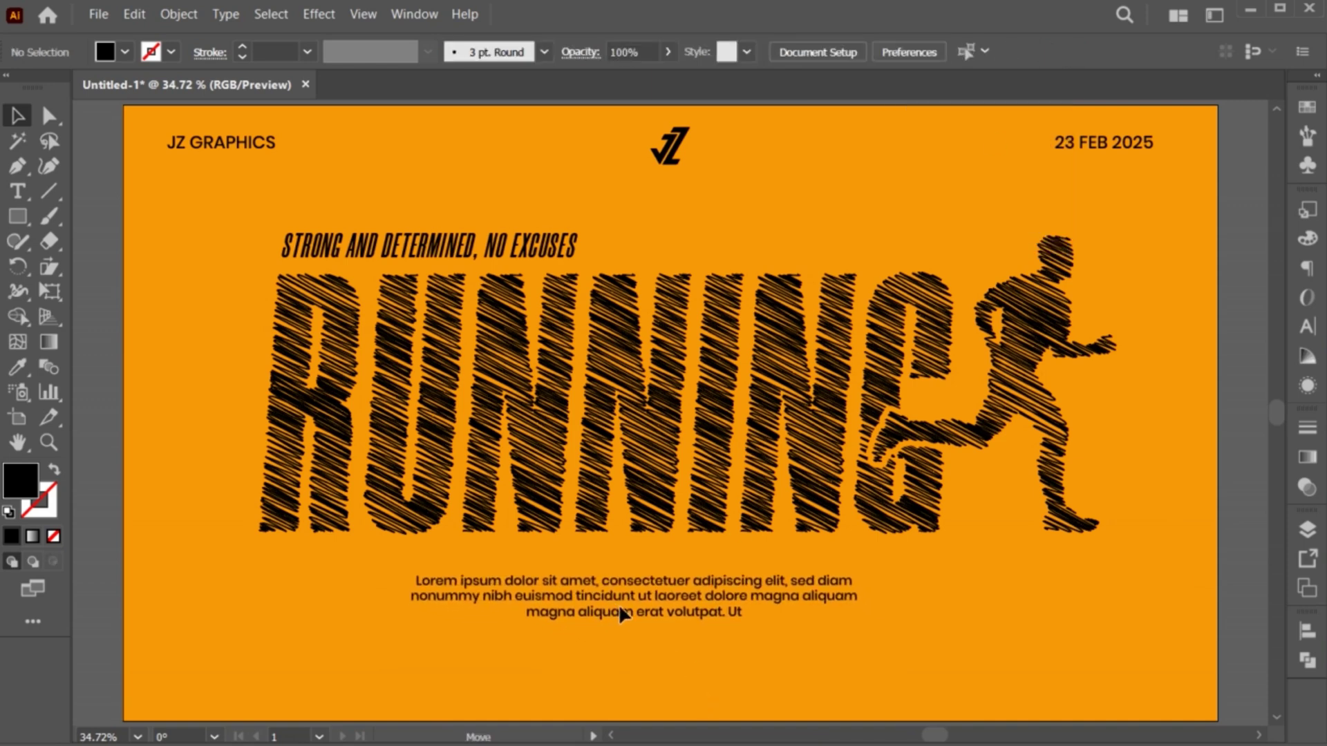
Step: Draw a horizontal line along RUNNING's base and apply the scribble graphic style
{"action": "left_click", "coordinate": [615, 668]}
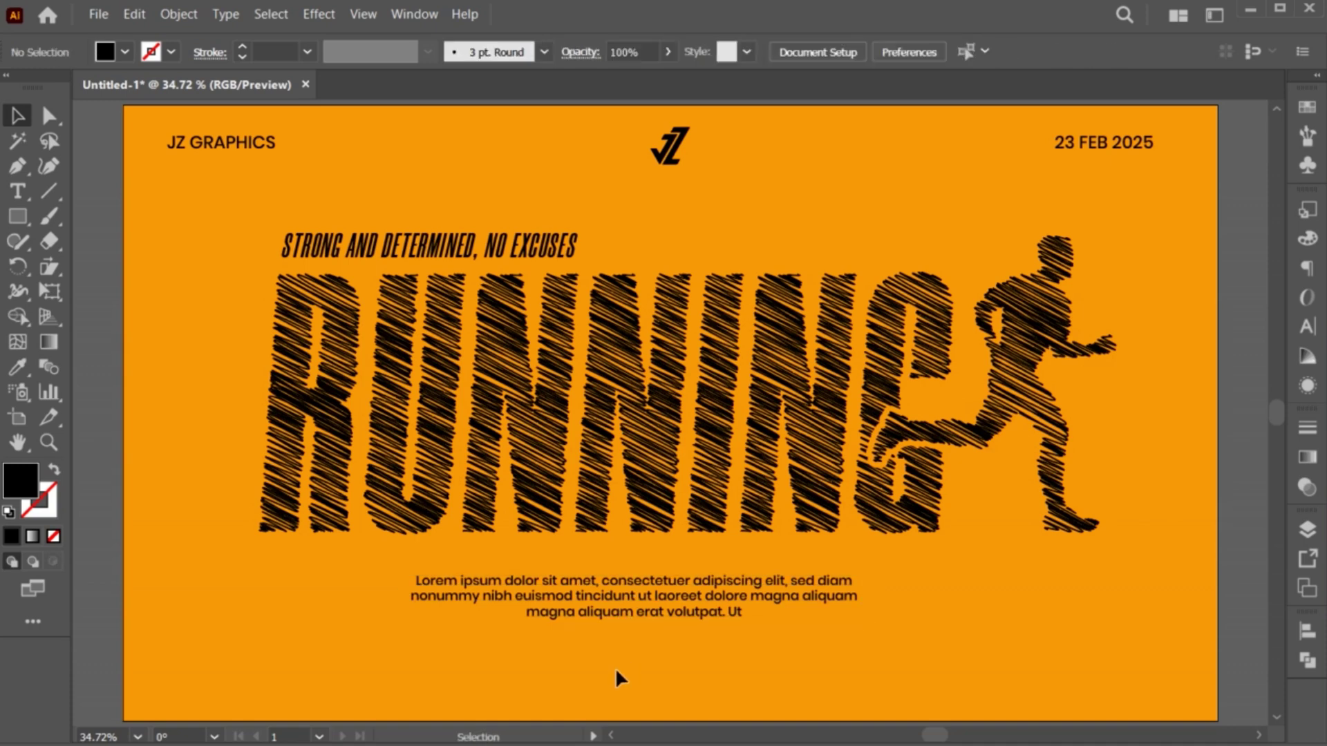
{"action": "left_click", "coordinate": [46, 191]}
{"action": "left_click_drag", "start_coordinate": [214, 530], "coordinate": [1142, 538]}
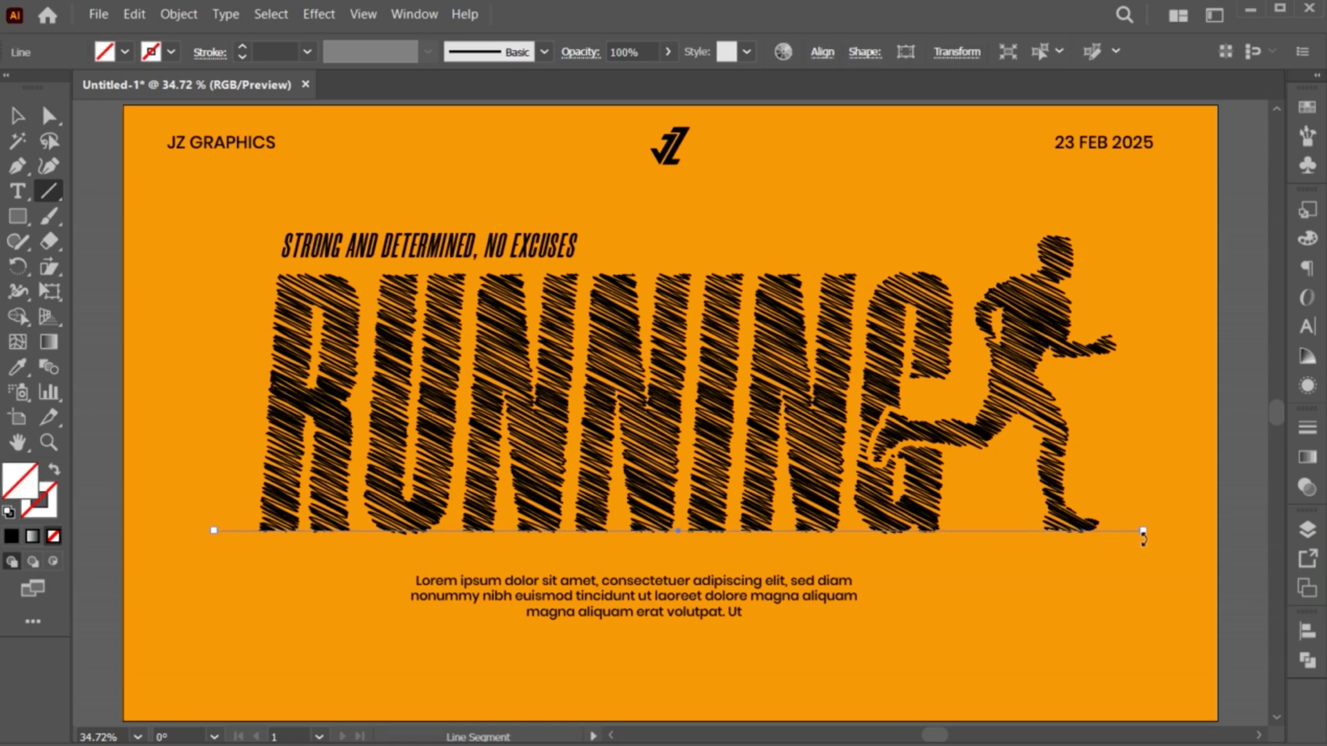
{"action": "key", "text": "v"}
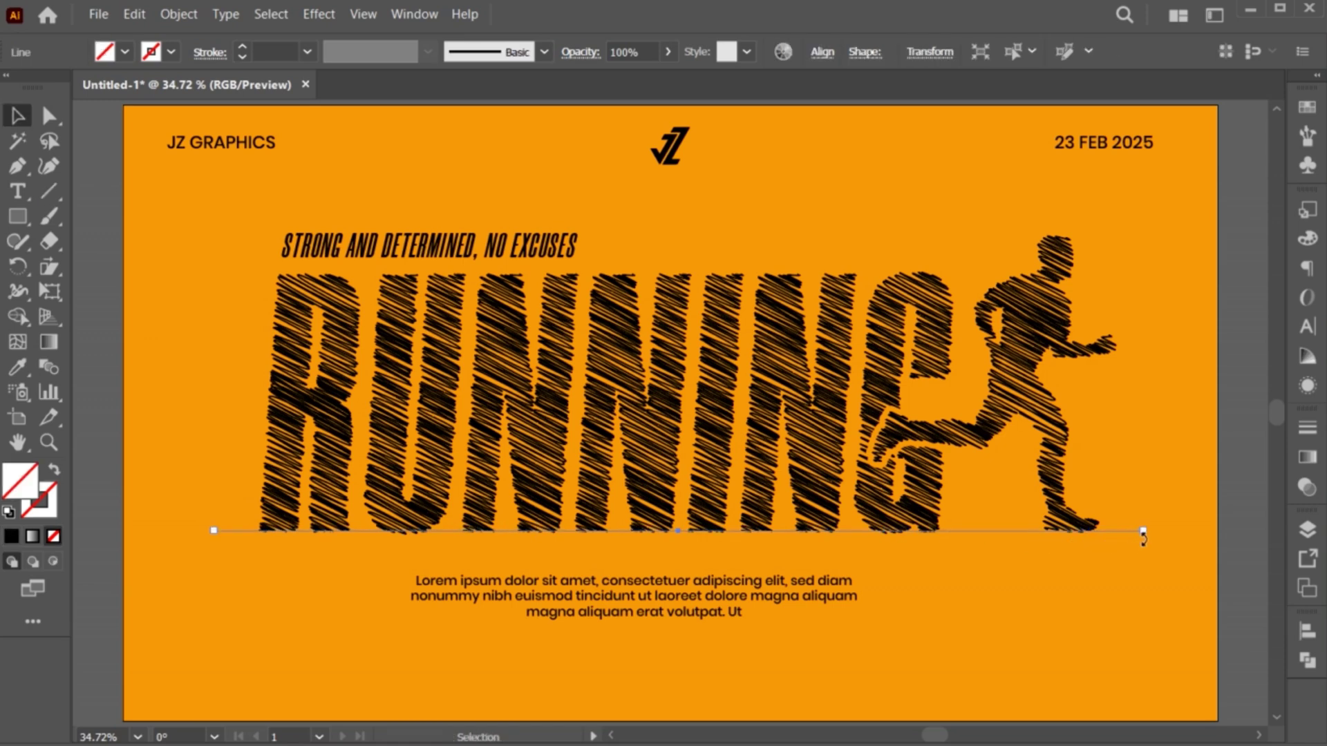
{"action": "left_click", "coordinate": [1307, 212]}
{"action": "left_click", "coordinate": [1093, 273]}
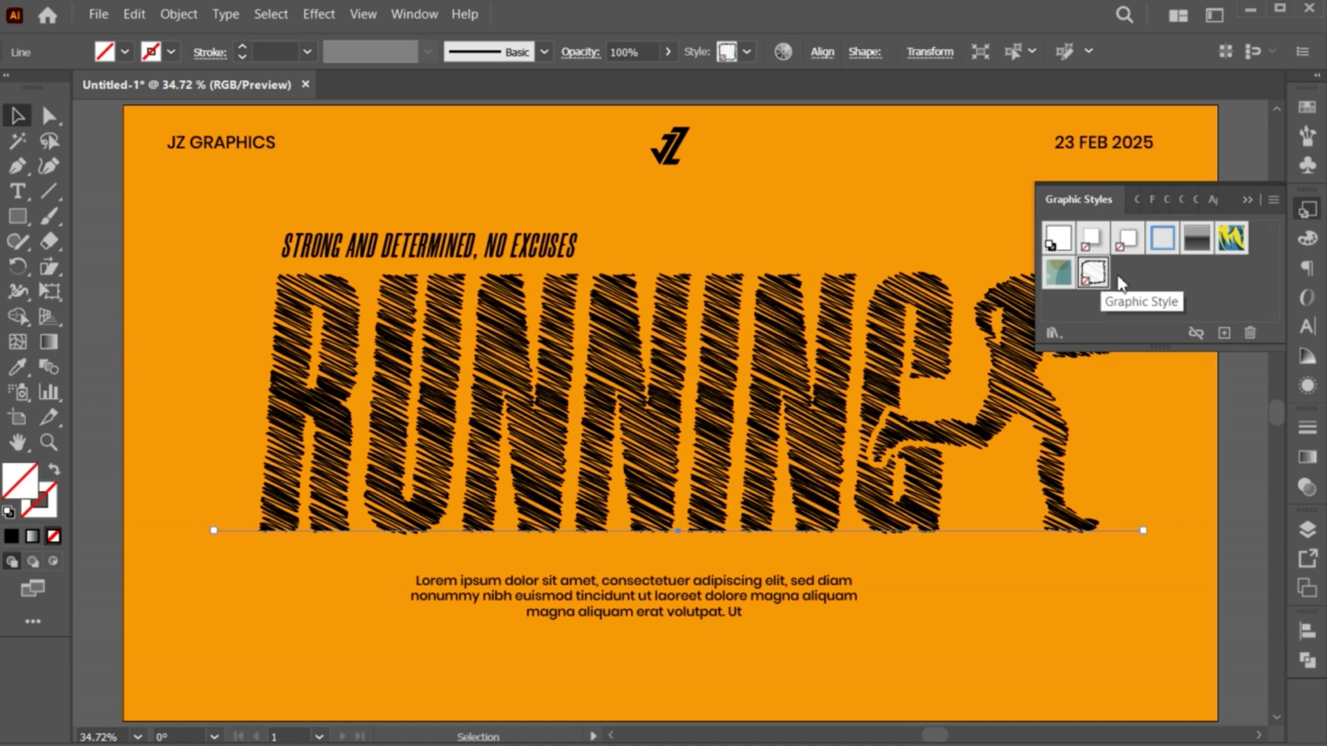
{"action": "left_click", "coordinate": [1242, 196]}
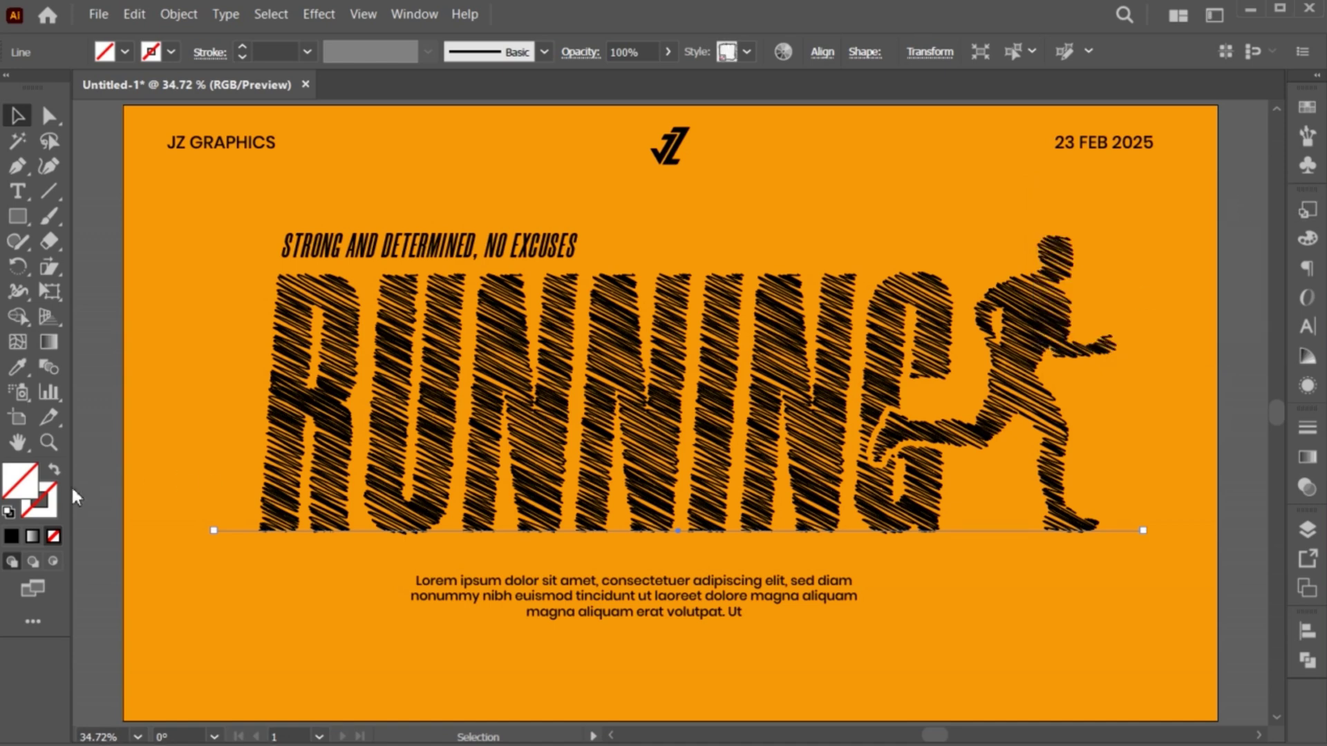
Step: Give the ground line a black 5 pt stroke and bring it to the front
{"action": "left_click", "coordinate": [12, 537]}
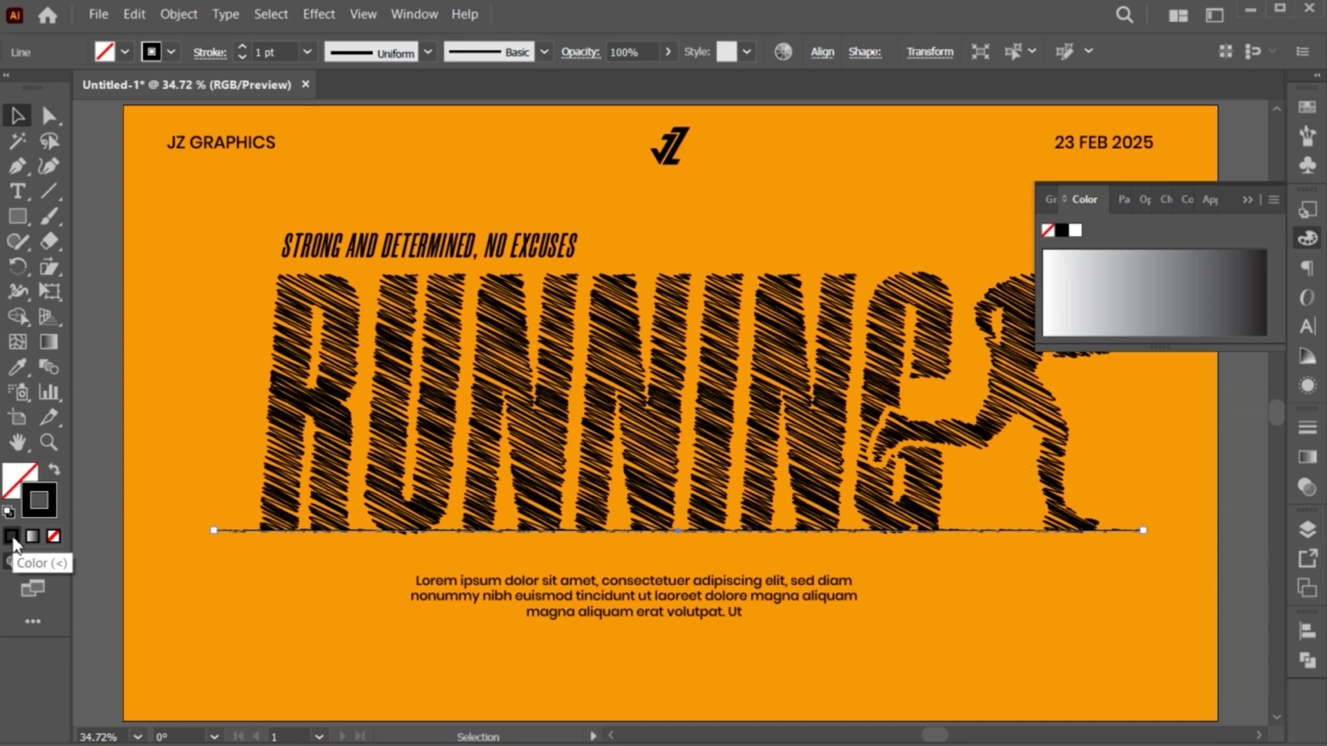
{"action": "left_click", "coordinate": [243, 47]}
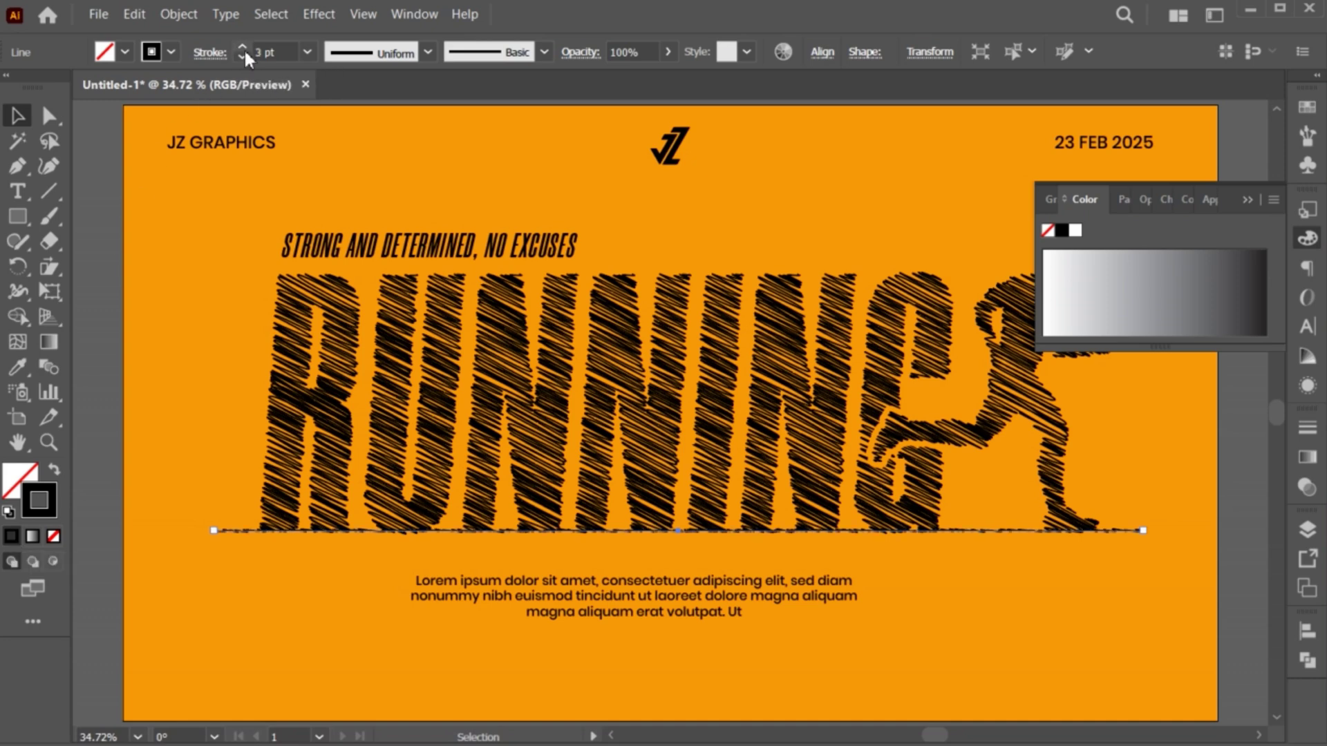
{"action": "left_click", "coordinate": [242, 46]}
{"action": "left_click", "coordinate": [242, 46]}
{"action": "left_click", "coordinate": [243, 46]}
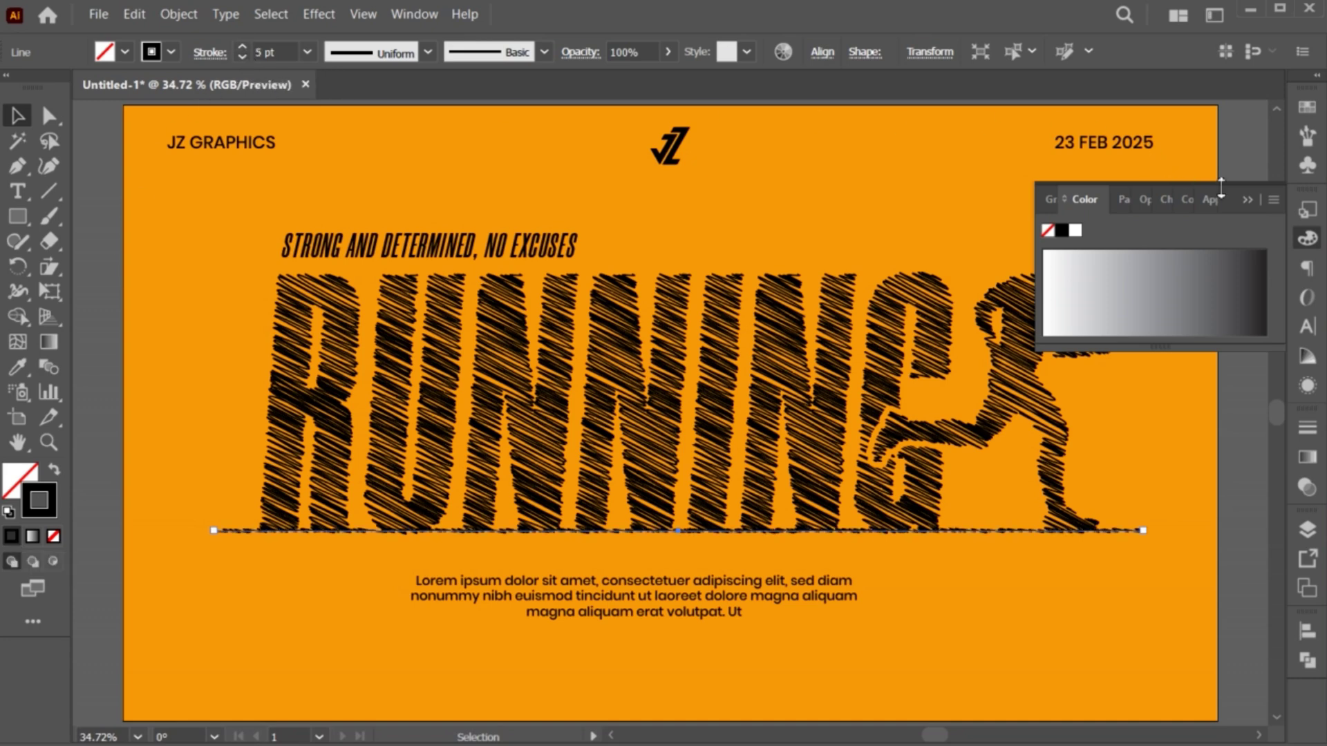
{"action": "right_click", "coordinate": [422, 149]}
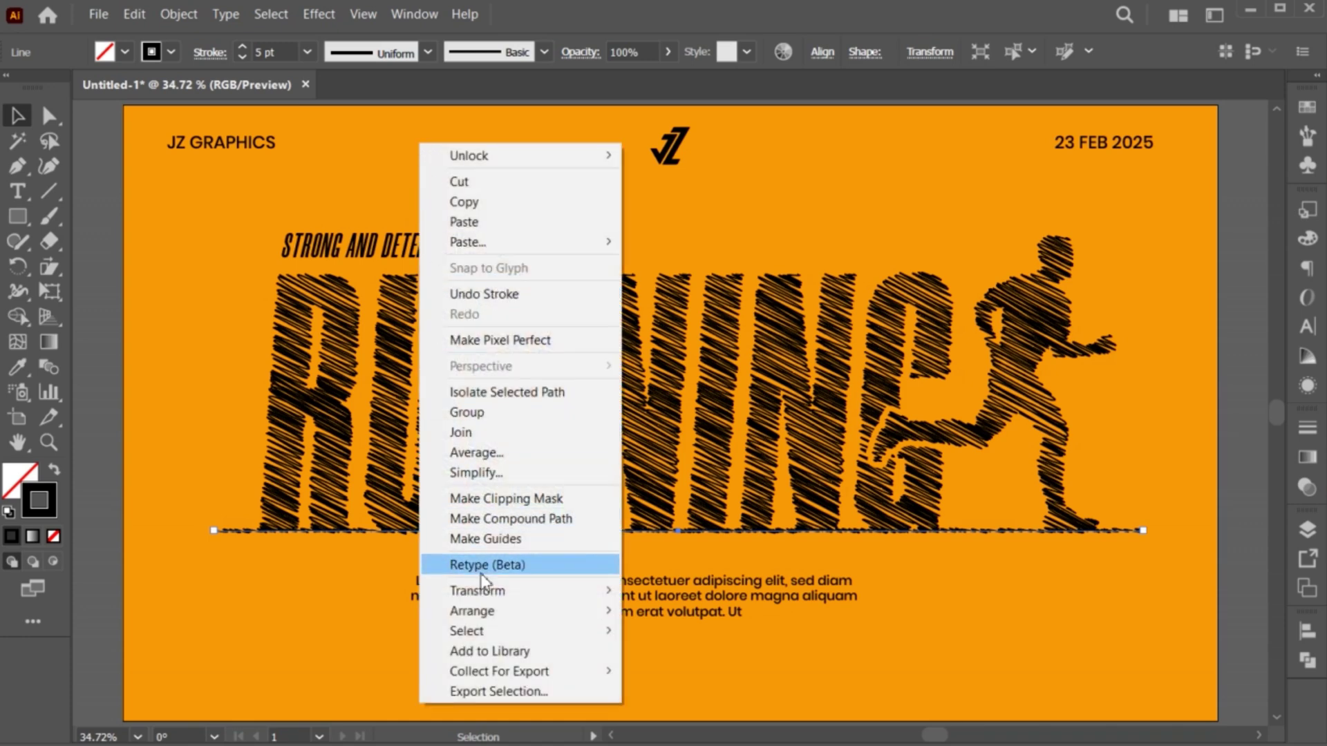
{"action": "mouse_move", "coordinate": [484, 611]}
{"action": "left_click", "coordinate": [681, 607]}
Step: Select all the body paragraph text and set it to 18 pt
{"action": "left_click", "coordinate": [649, 599]}
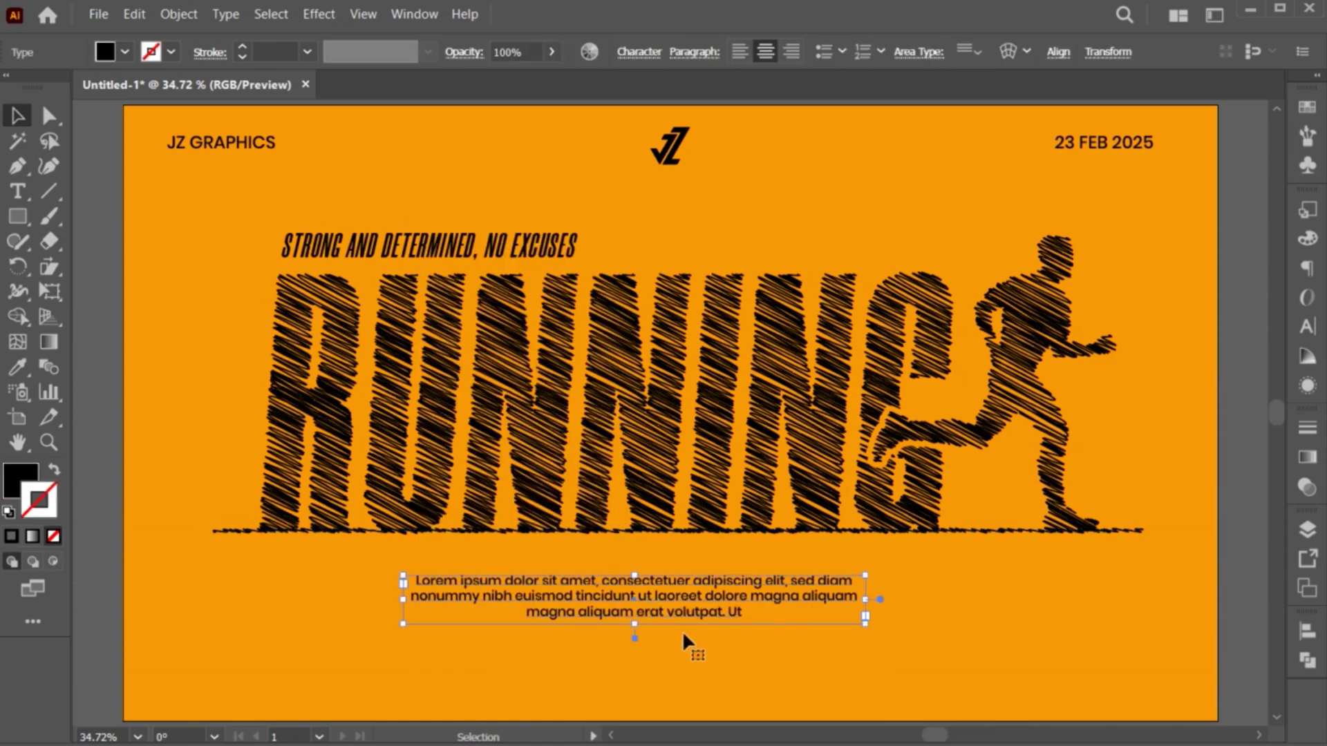
{"action": "key", "text": "t"}
{"action": "triple_click", "coordinate": [665, 605]}
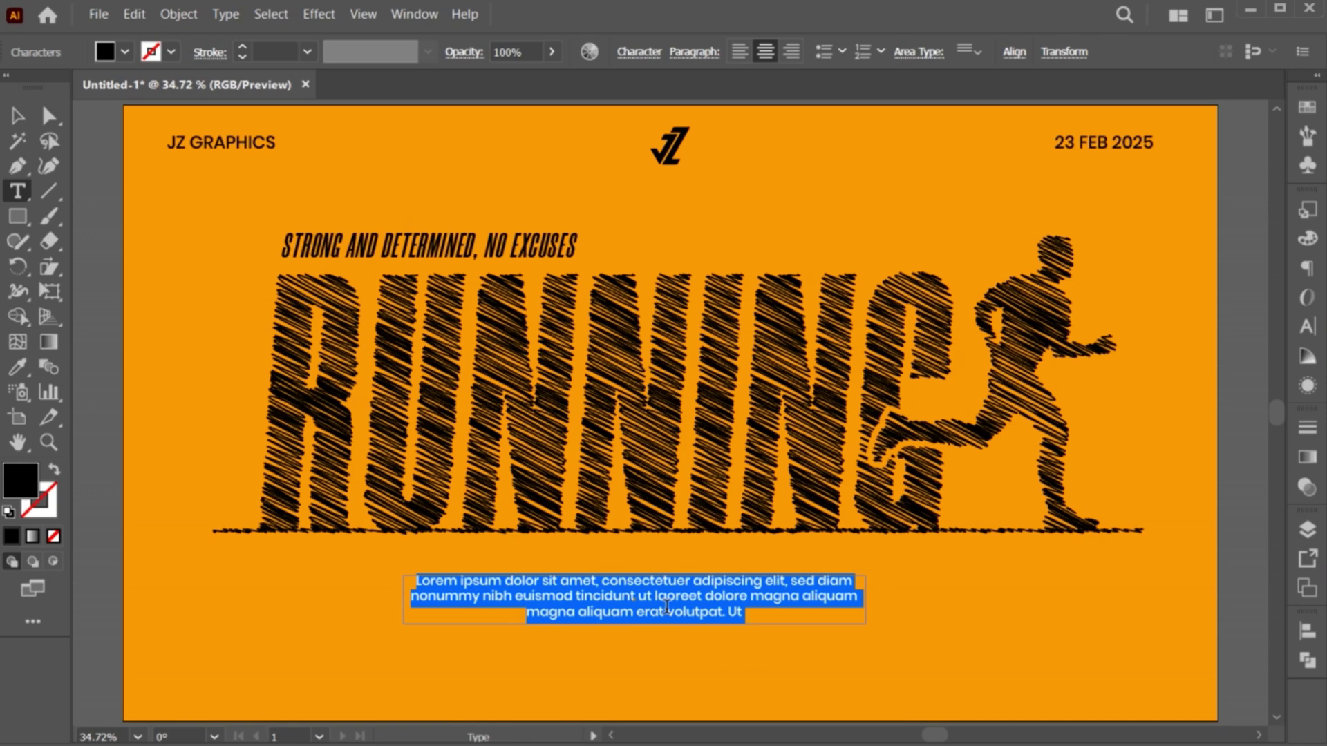
{"action": "left_click", "coordinate": [1306, 326]}
{"action": "left_click", "coordinate": [1081, 298]}
{"action": "left_click", "coordinate": [1081, 299]}
{"action": "left_click", "coordinate": [1080, 298]}
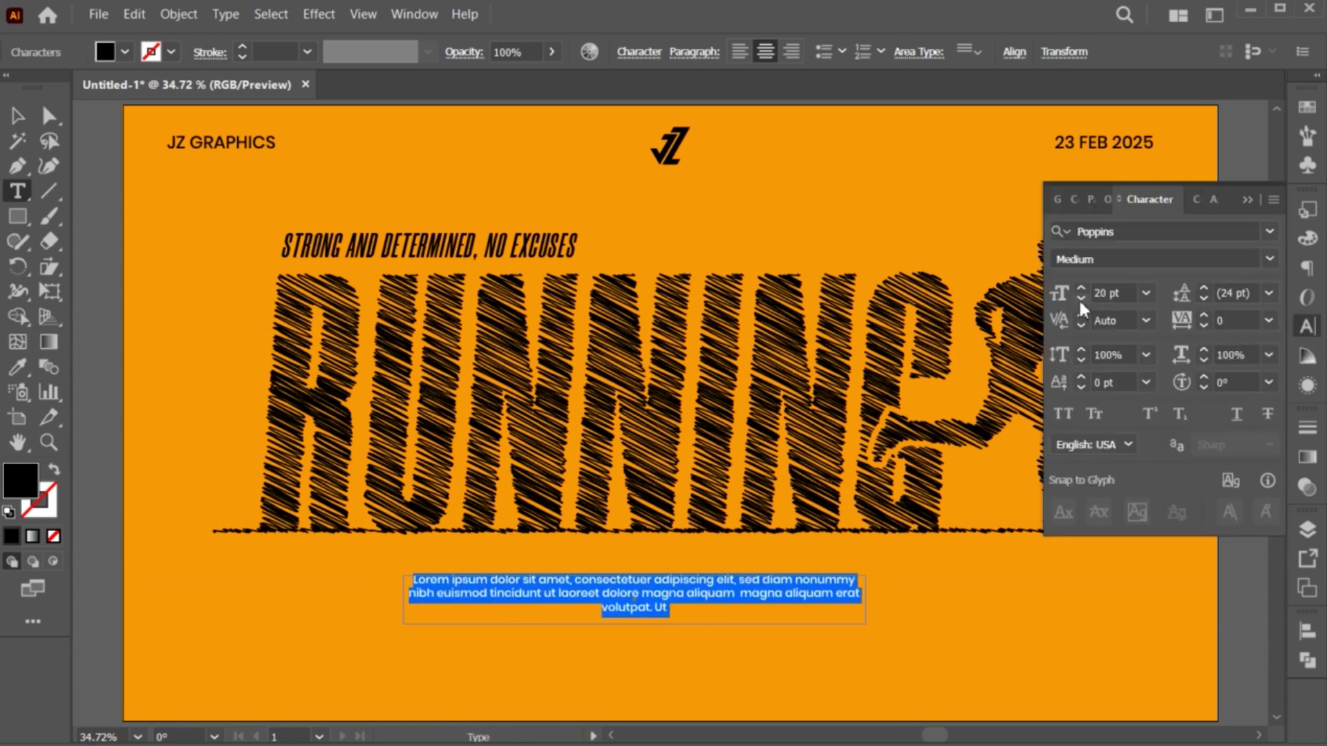
{"action": "left_click", "coordinate": [1080, 299]}
{"action": "left_click", "coordinate": [1080, 298]}
Step: Append a copy of the paragraph and trim the surplus so it ends with 'adipiscing elit,'
{"action": "key", "text": "ctrl+c"}
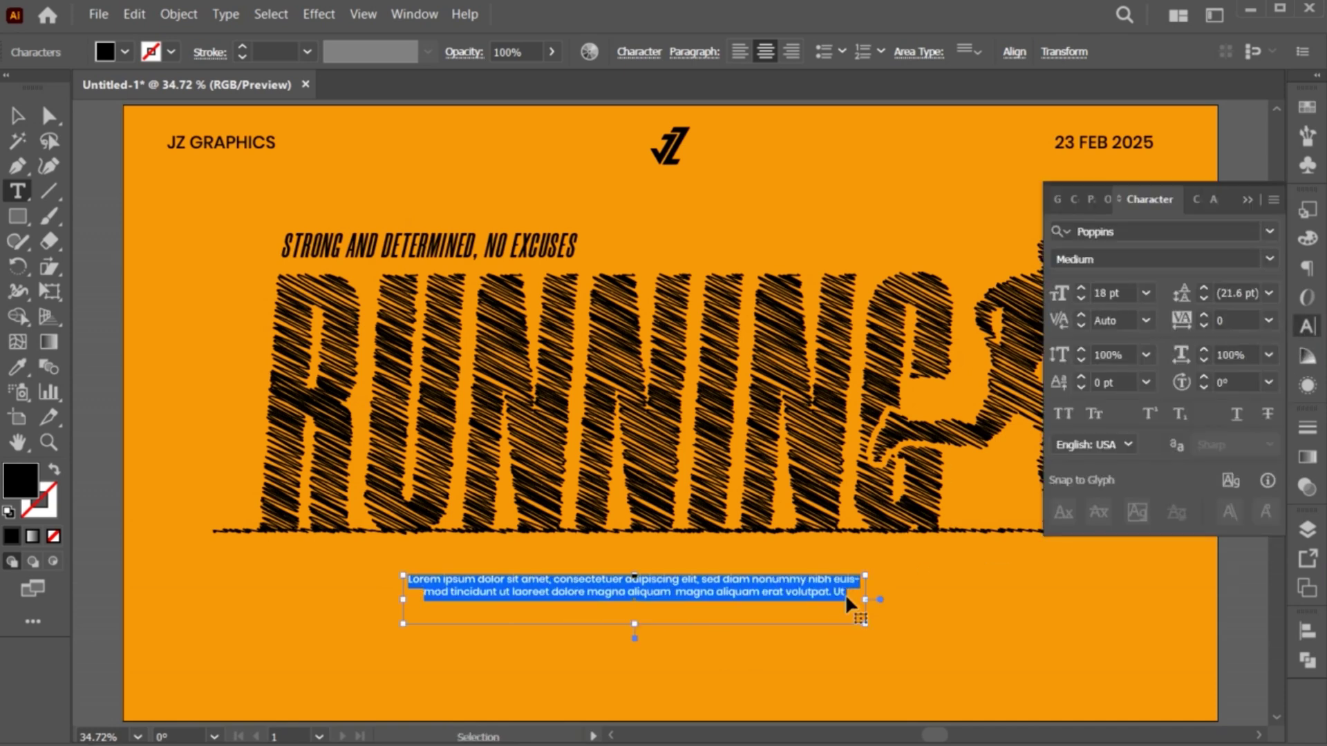
{"action": "left_click", "coordinate": [847, 594]}
{"action": "key", "text": "ctrl+v"}
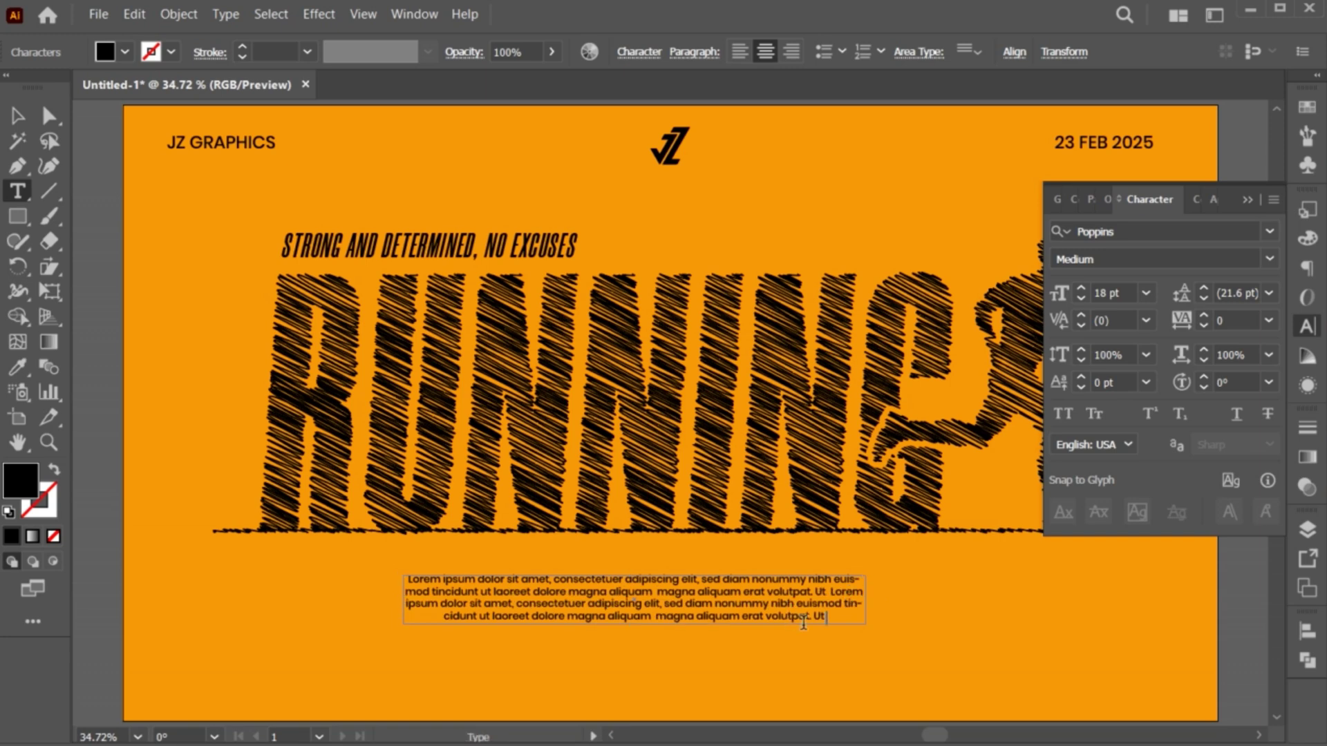
{"action": "left_click_drag", "start_coordinate": [804, 623], "coordinate": [668, 604]}
{"action": "key", "text": "BackSpace"}
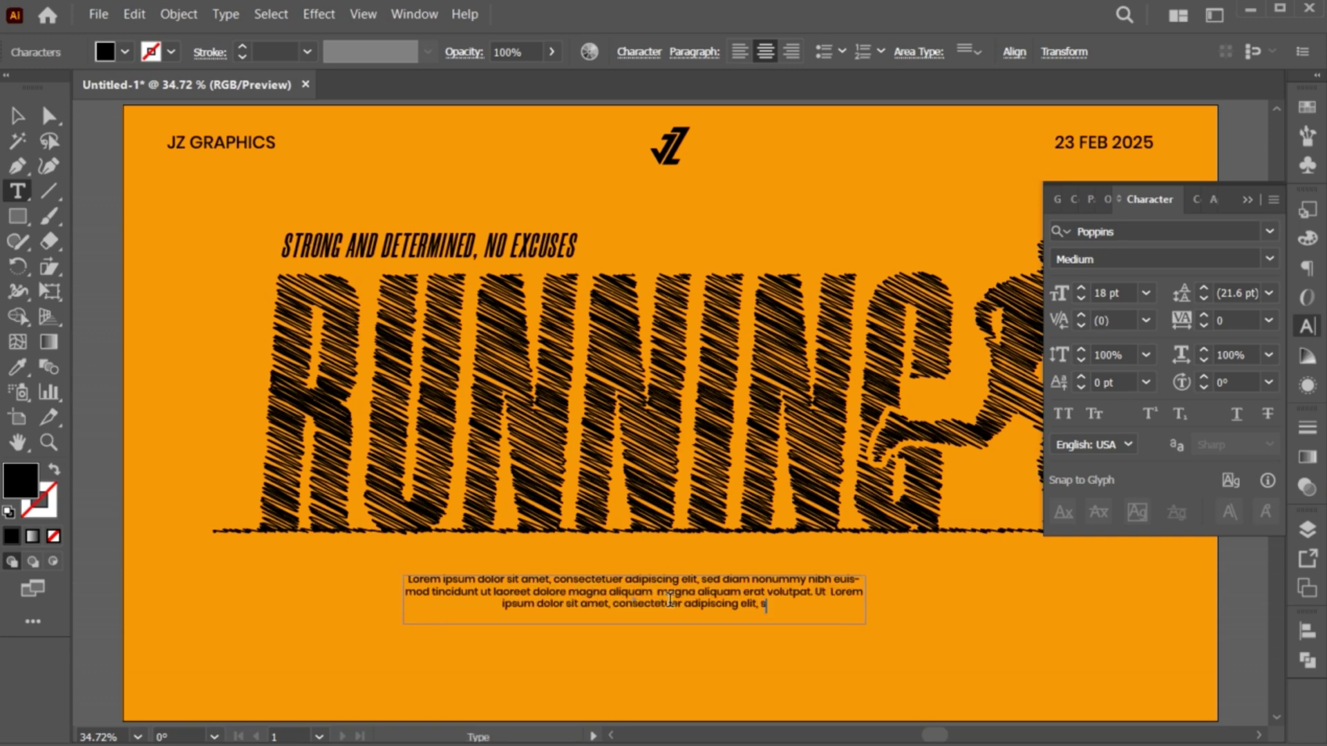
{"action": "key", "text": "BackSpace"}
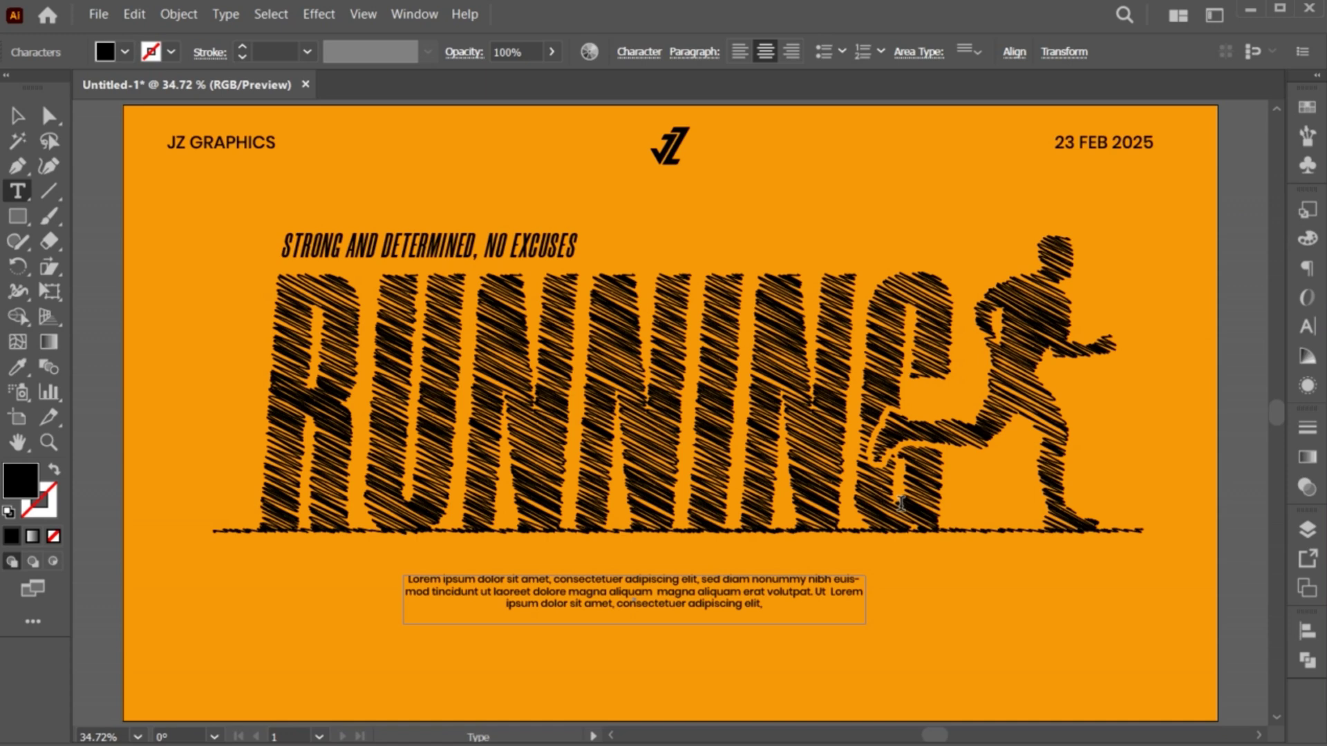
{"action": "key", "text": "Escape"}
{"action": "left_click", "coordinate": [676, 672]}
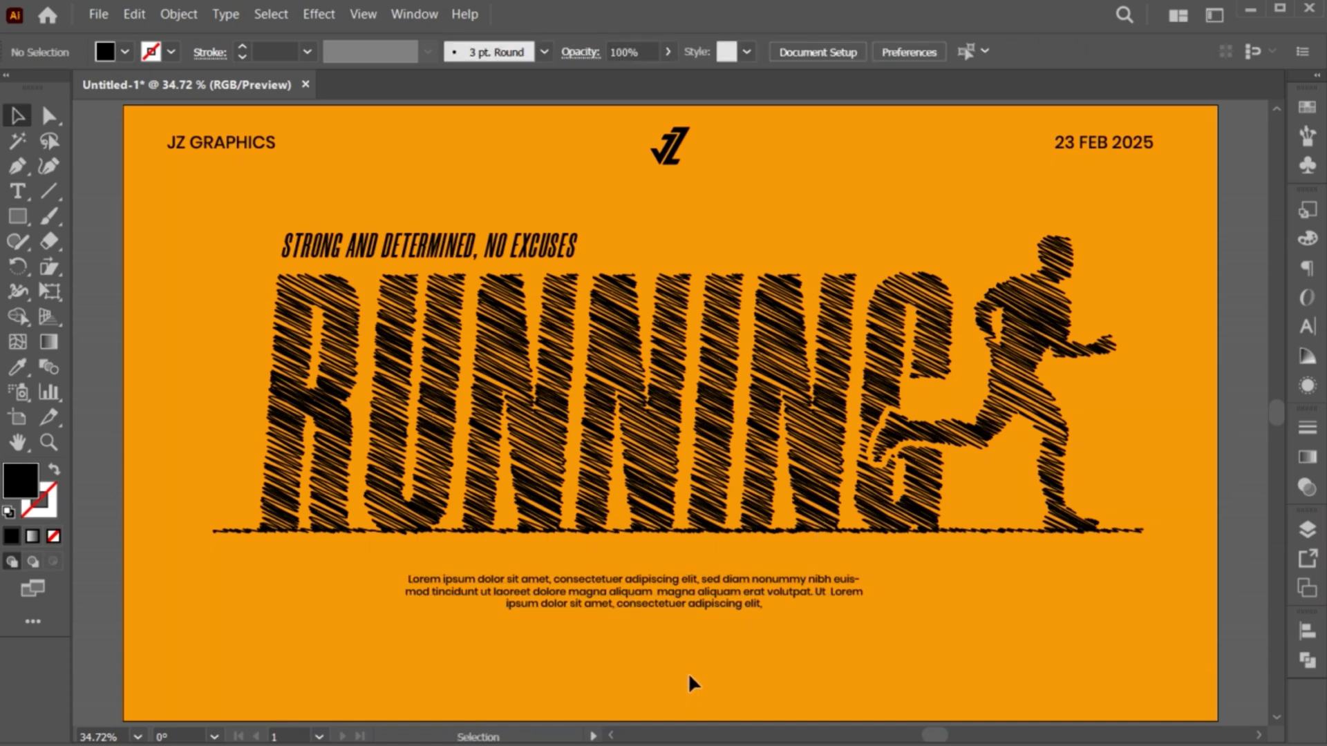